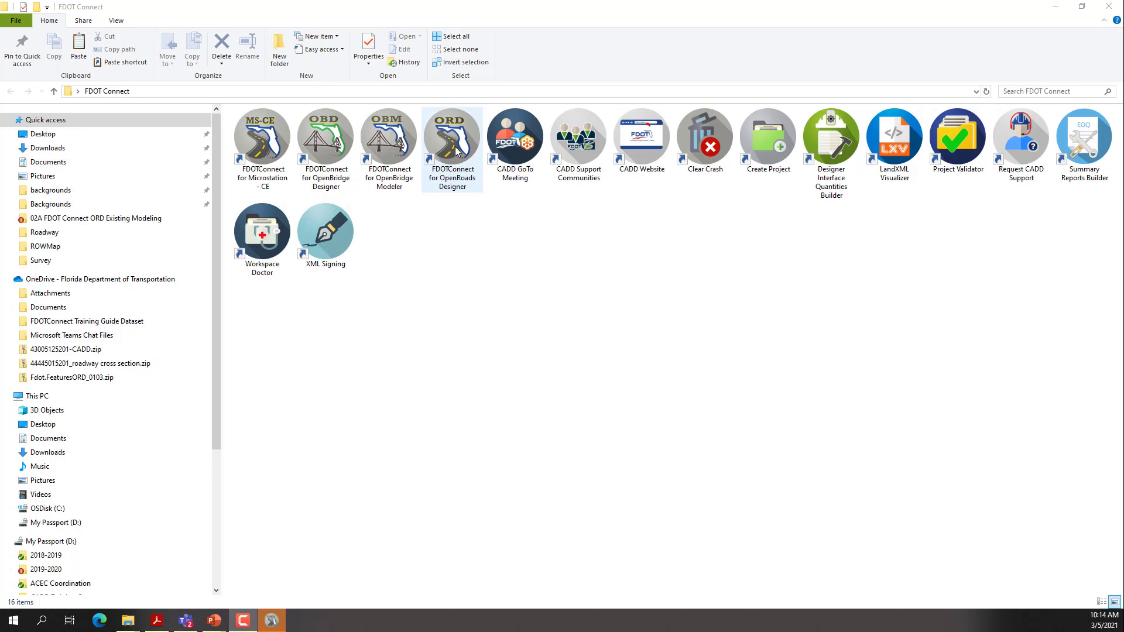
# Start the FDOT Create File application and set the discipline to ROADWAY and the file group to Roadway Design Files.
pyautogui.click(1060, 12)
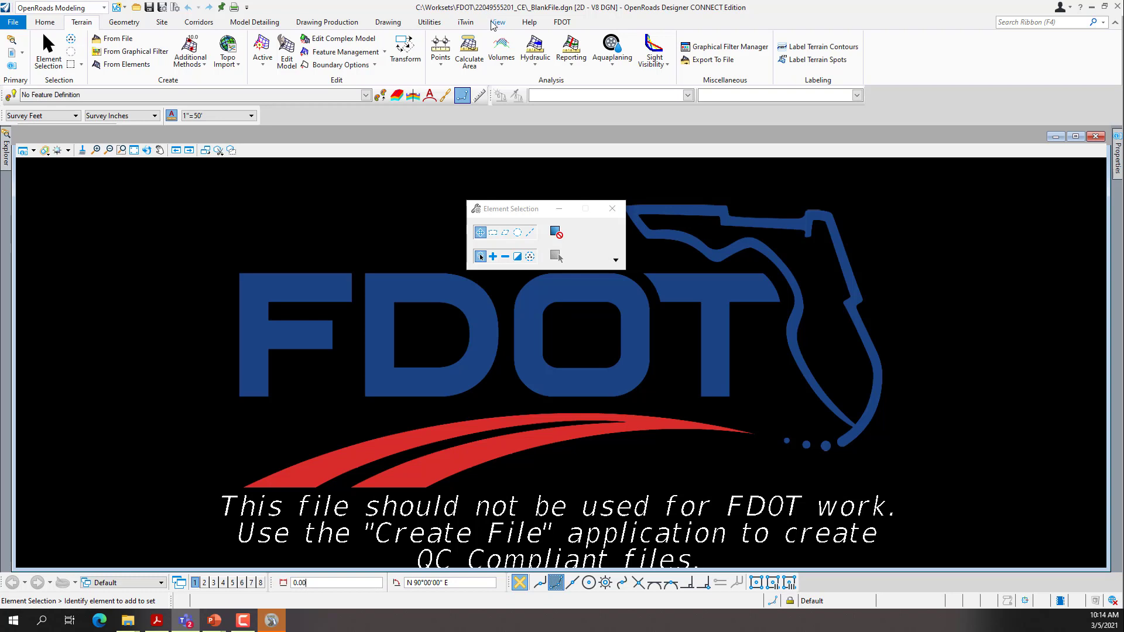
pyautogui.click(561, 23)
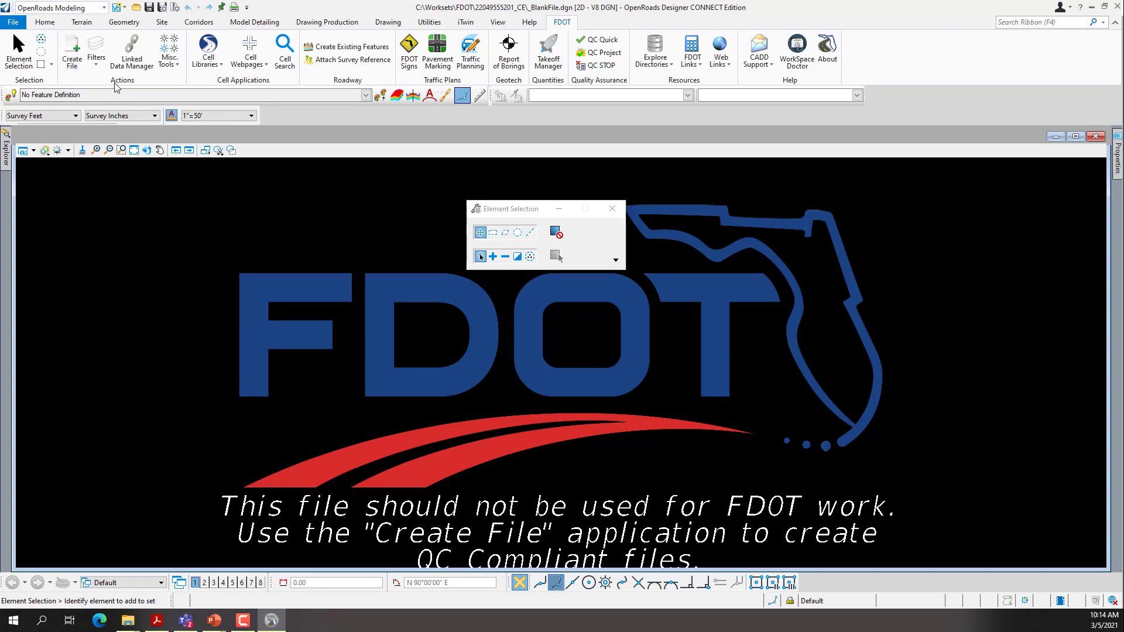
pyautogui.click(76, 62)
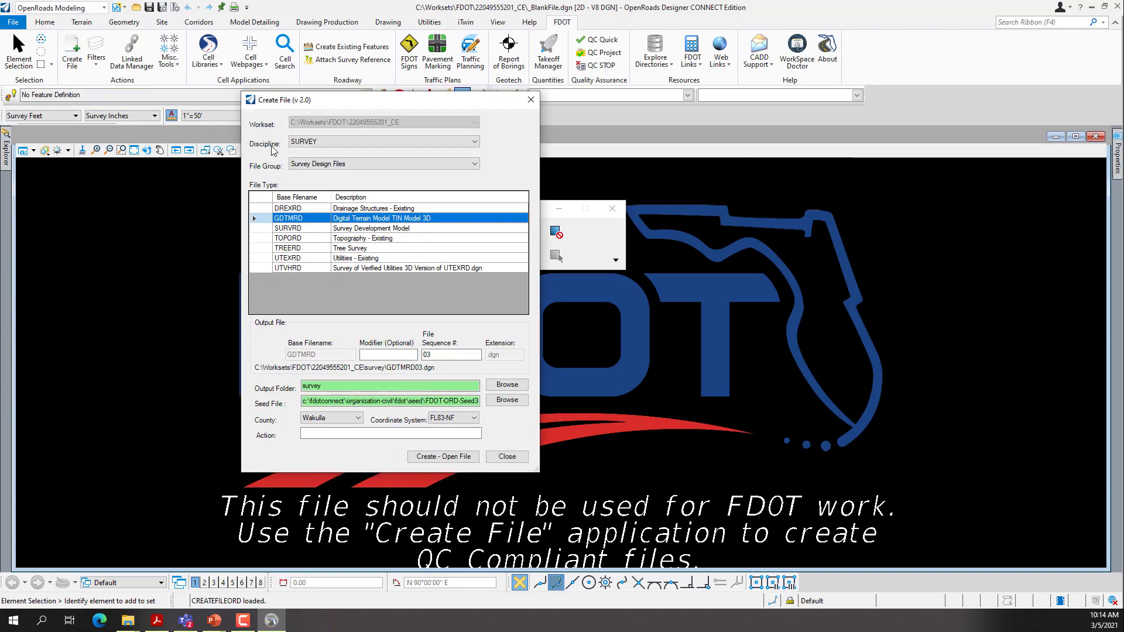
pyautogui.click(300, 142)
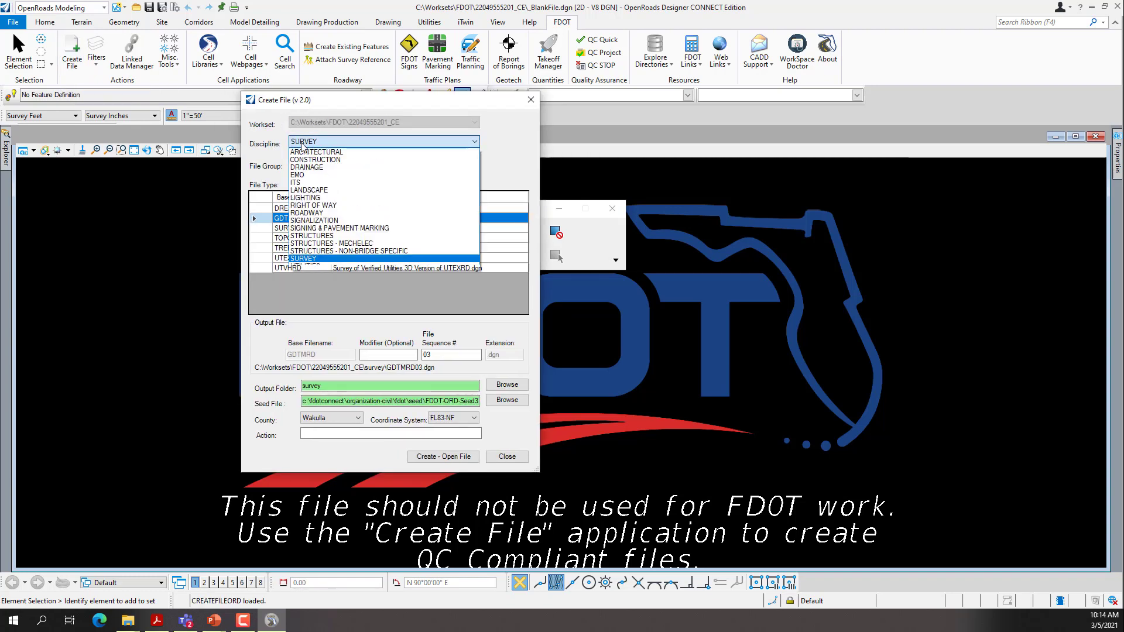
pyautogui.click(318, 213)
pyautogui.click(346, 164)
pyautogui.click(335, 191)
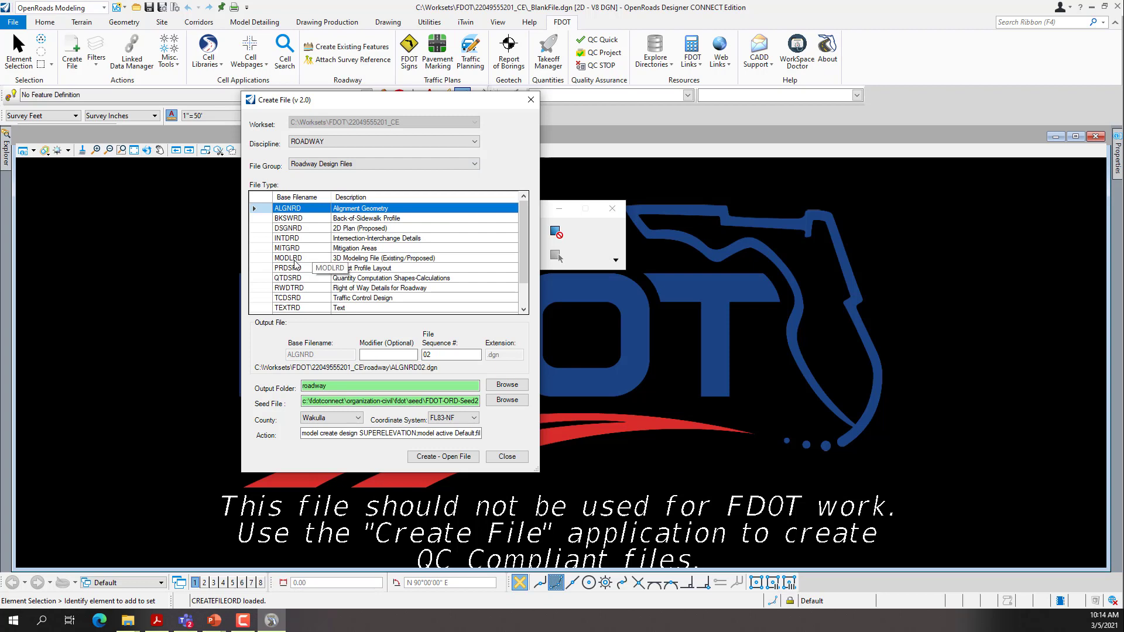
# Create and open a MODLRD 3D modeling file with the modifier _ExistingFeatures, and close the file creation dialog.
pyautogui.click(295, 261)
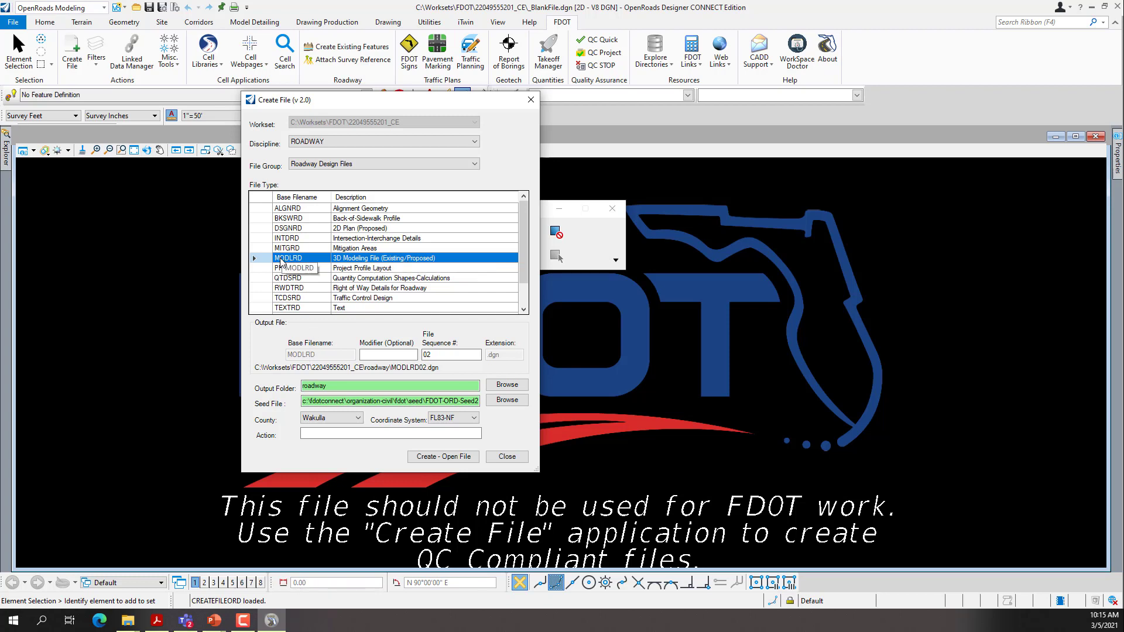
pyautogui.click(392, 353)
pyautogui.write('_E')
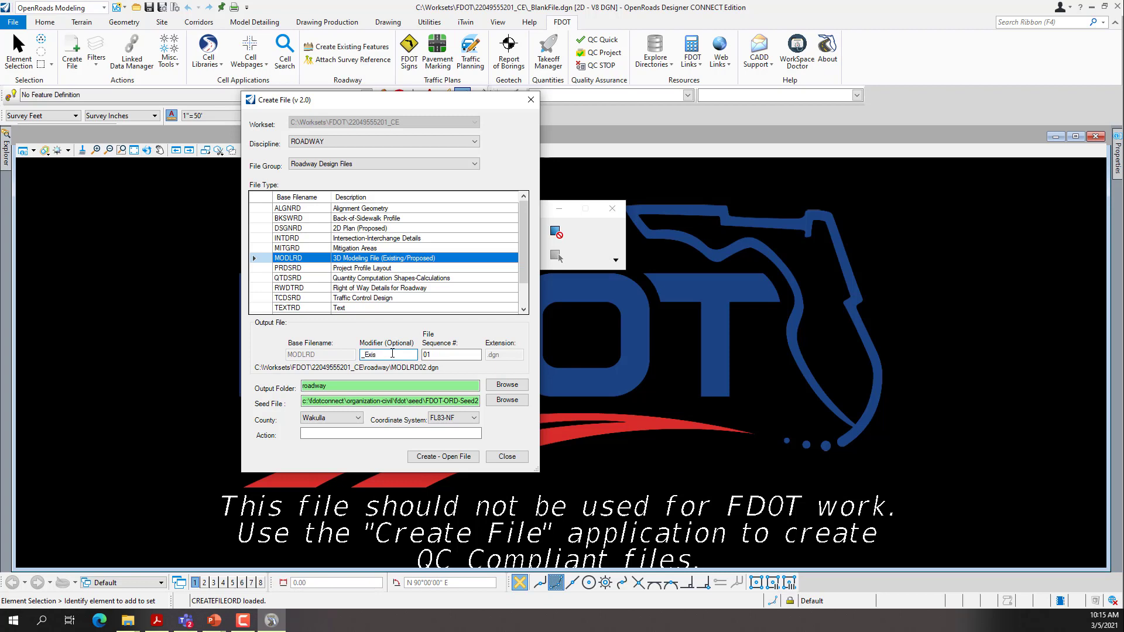
pyautogui.write('xistingFeatures')
pyautogui.click(450, 457)
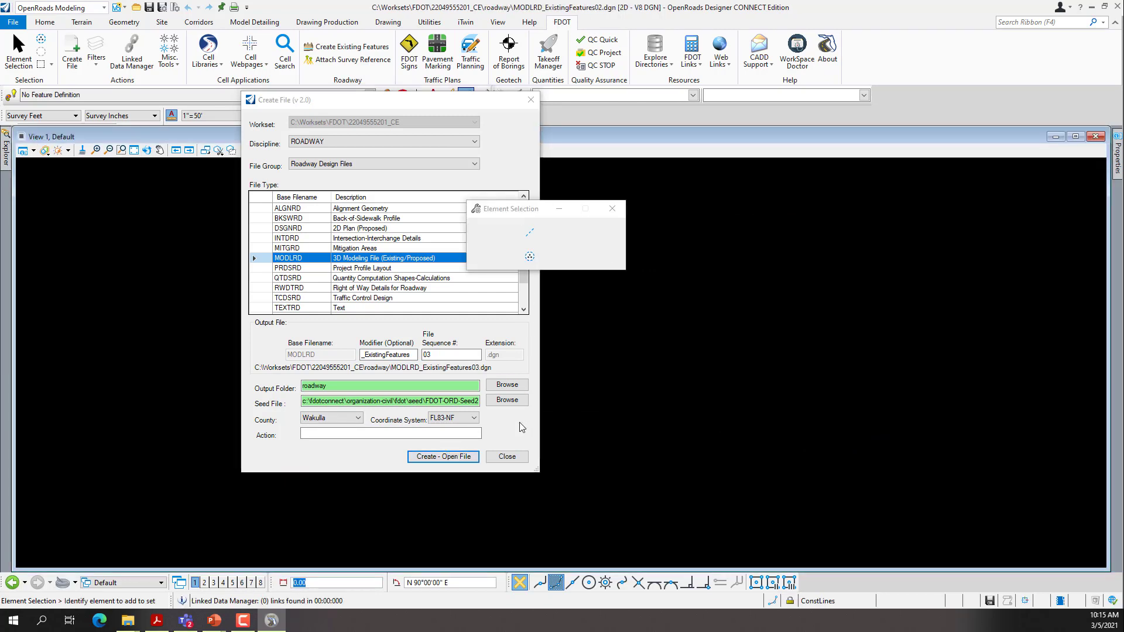
pyautogui.click(508, 456)
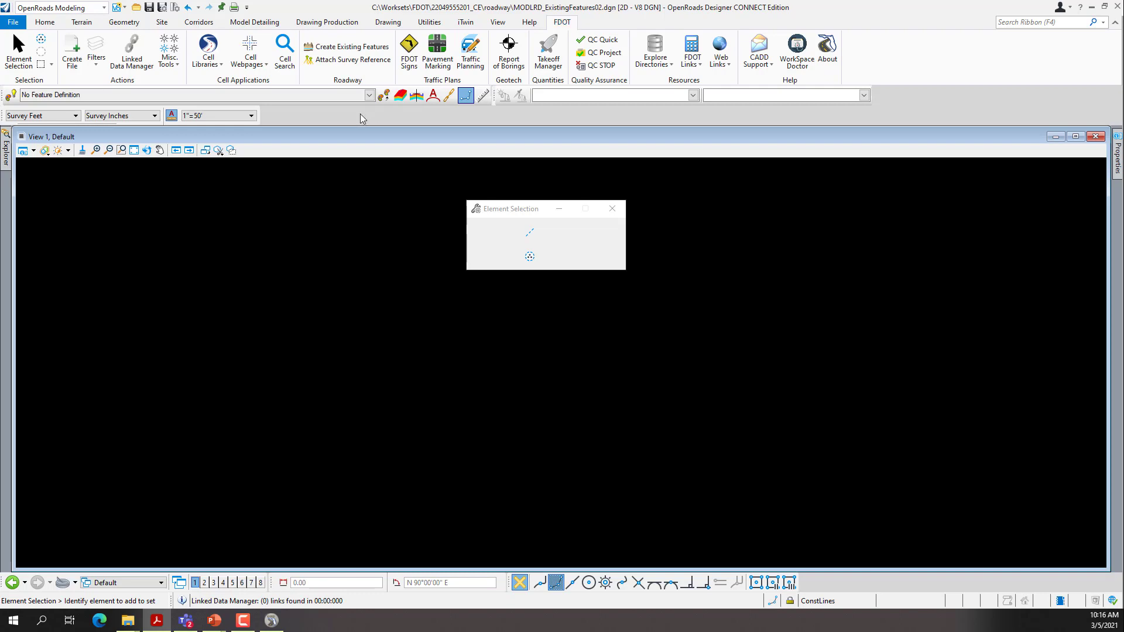
# Launch Create Existing Features and attach SURVRD01.dgn from the Survey folder as the required survey reference.
pyautogui.click(348, 52)
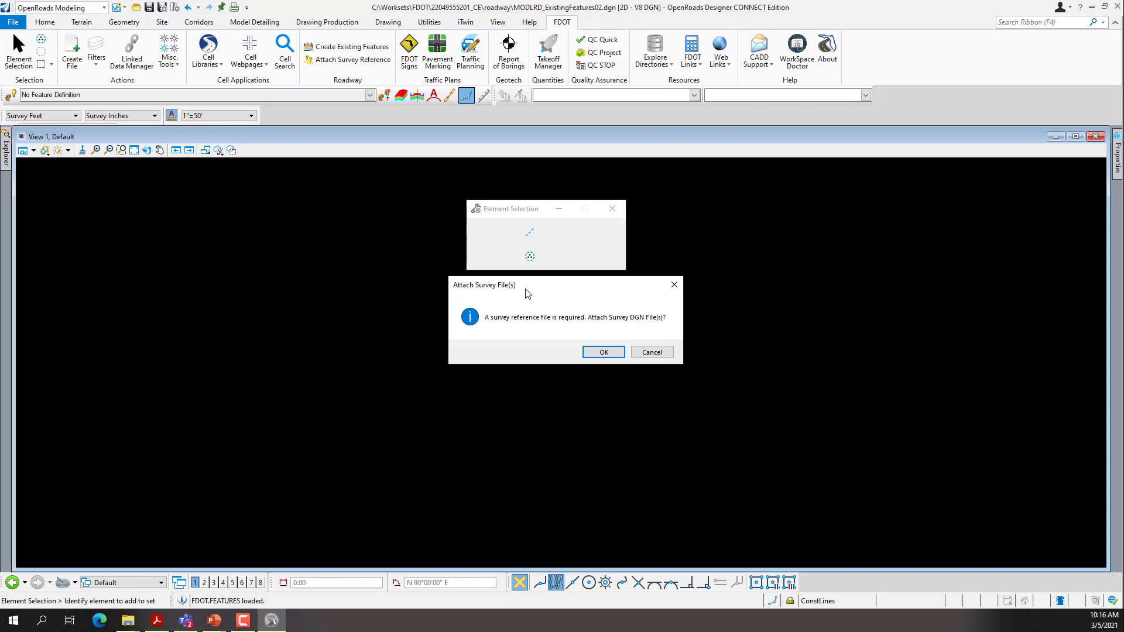
pyautogui.click(603, 353)
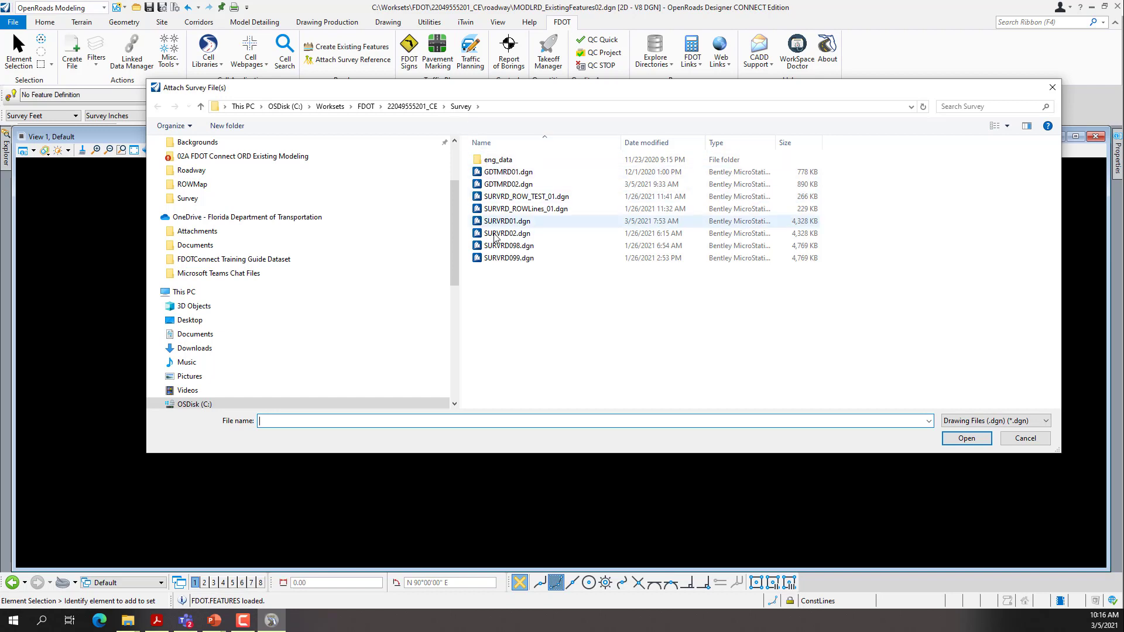
pyautogui.click(507, 223)
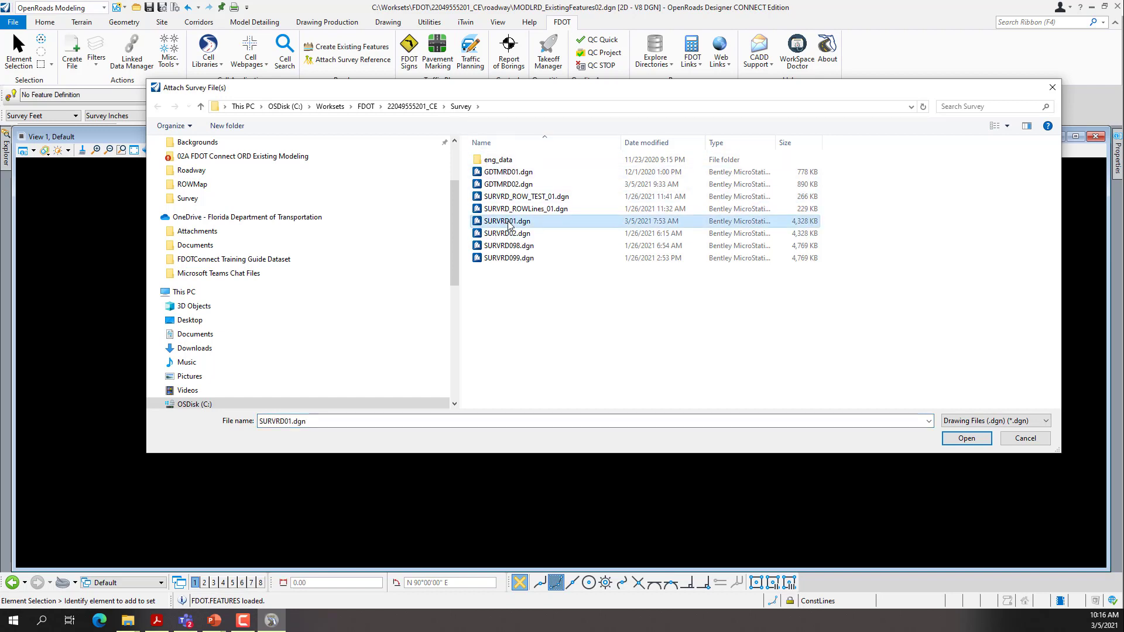
pyautogui.click(957, 441)
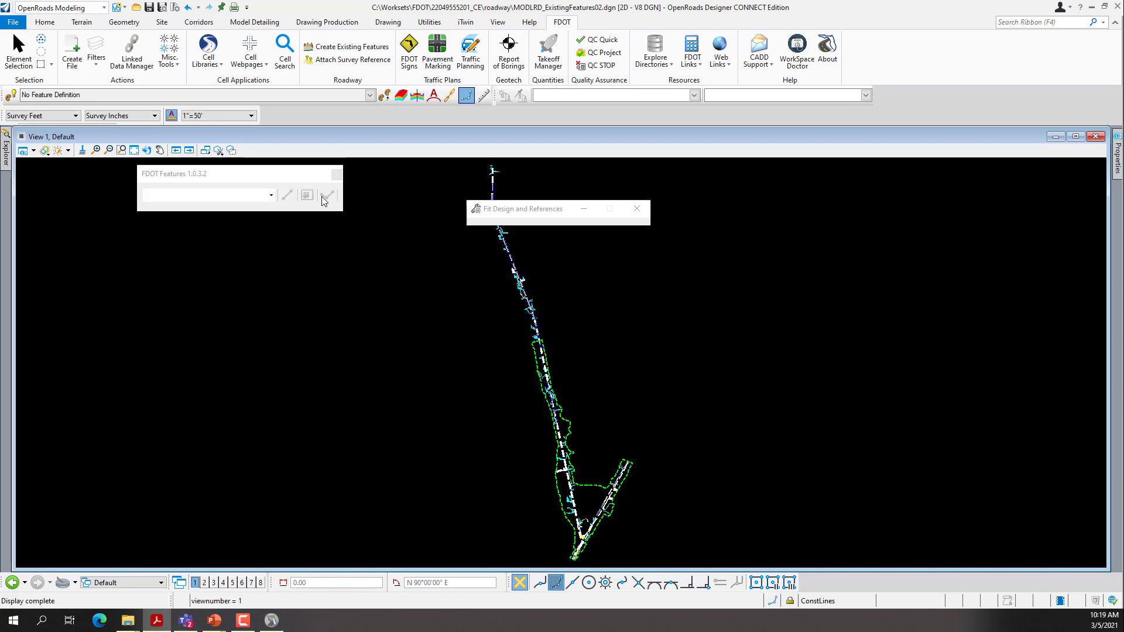
# Set the FDOT feature type to Pavement and bring up the active element attributes.
pyautogui.click(271, 195)
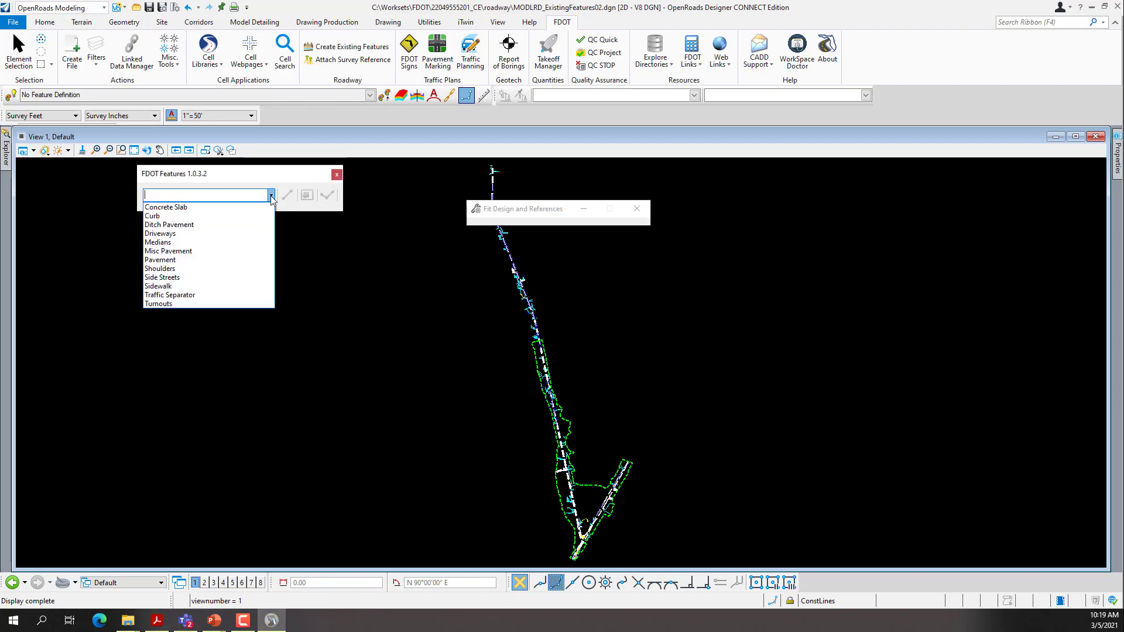
pyautogui.click(180, 260)
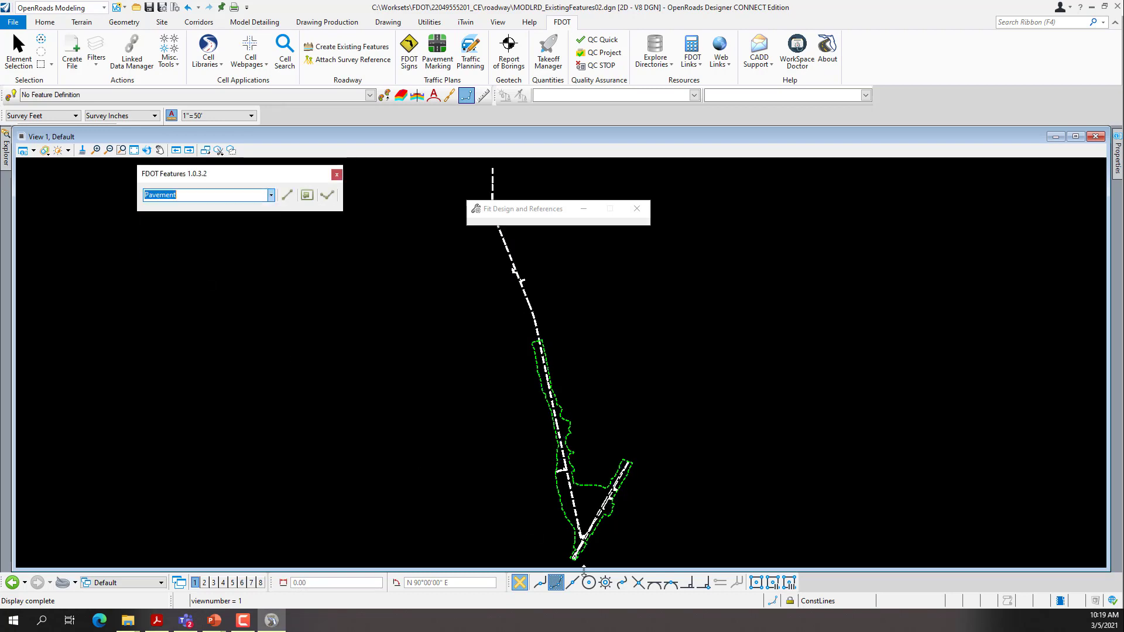
pyautogui.scroll(5, 588, 553)
pyautogui.scroll(3, 588, 553)
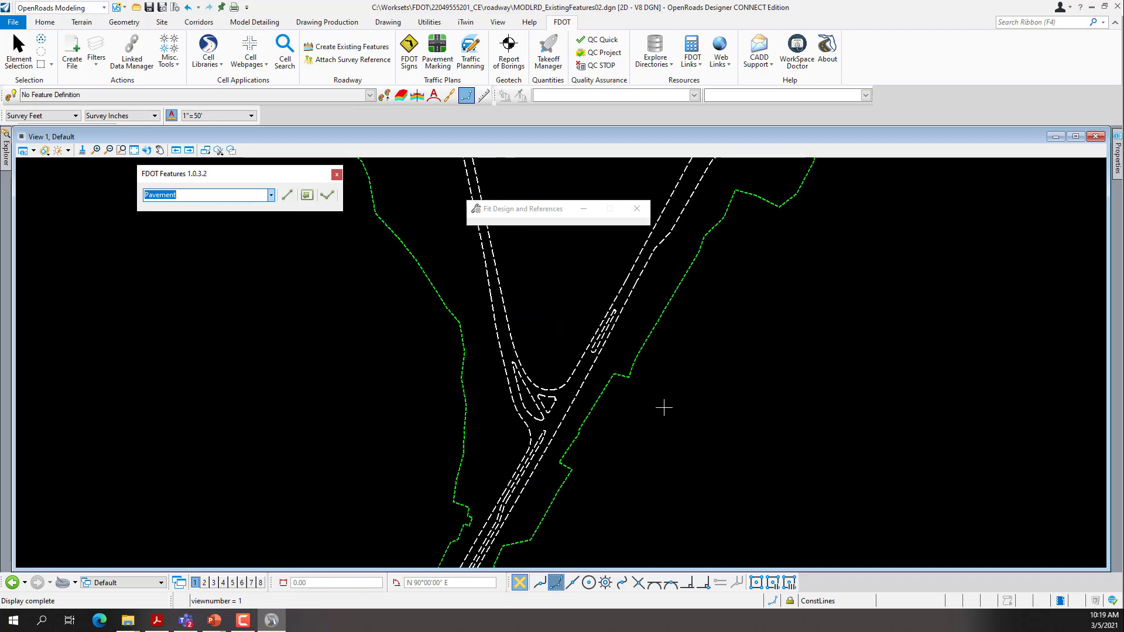
pyautogui.scroll(2, 514, 364)
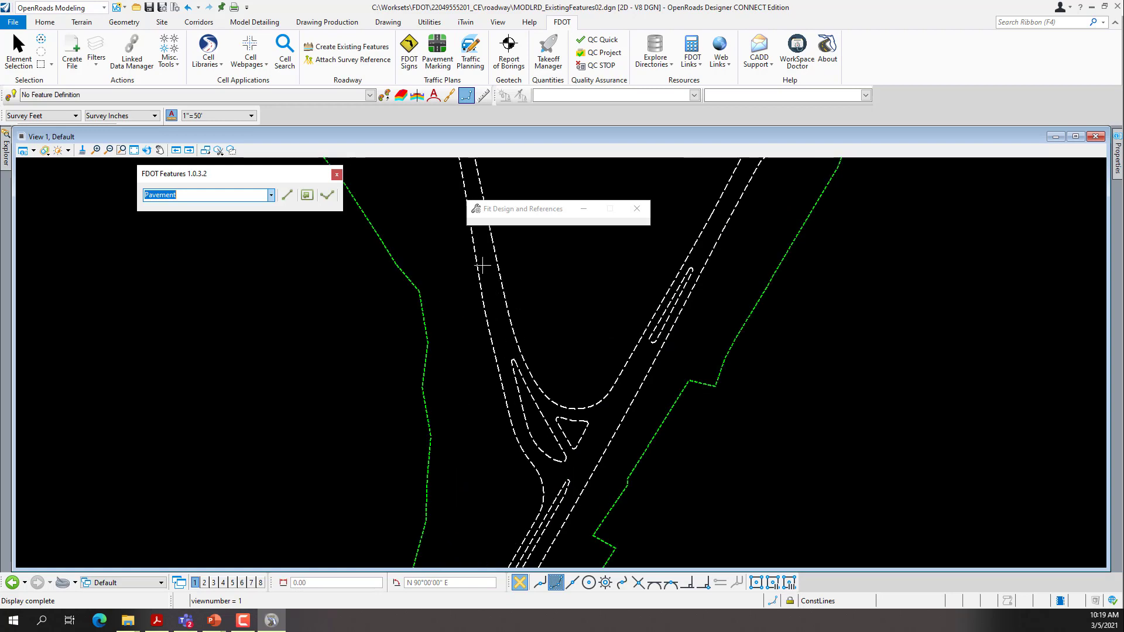
pyautogui.click(43, 25)
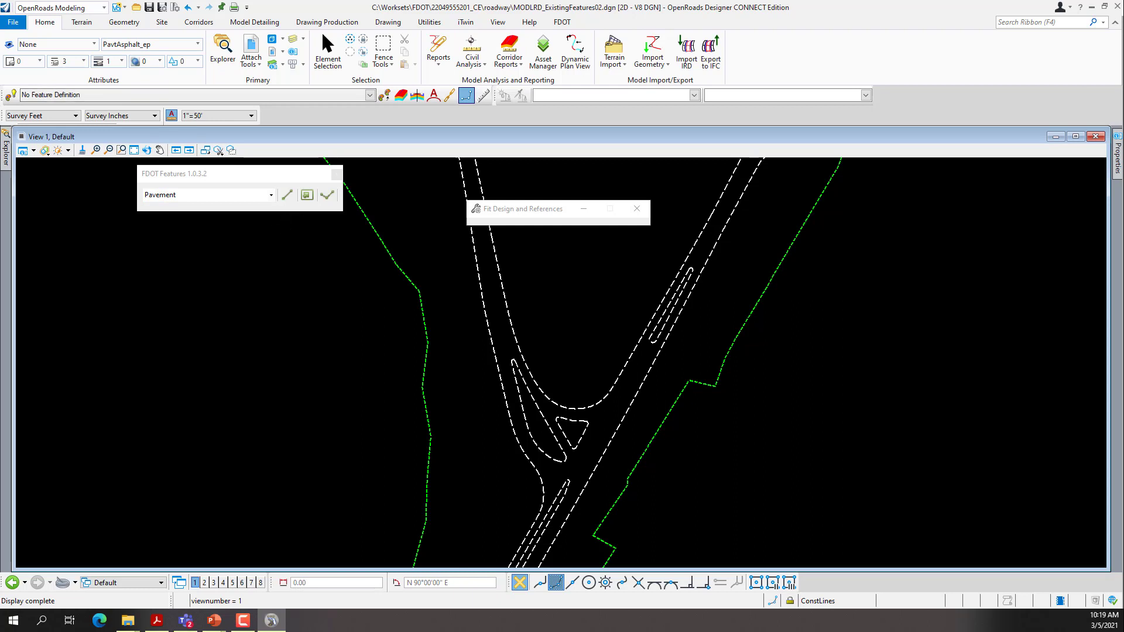
# Draw a pavement feature line about 35 ft long across the northwest road leg, just above the V-shaped intersection.
pyautogui.click(288, 196)
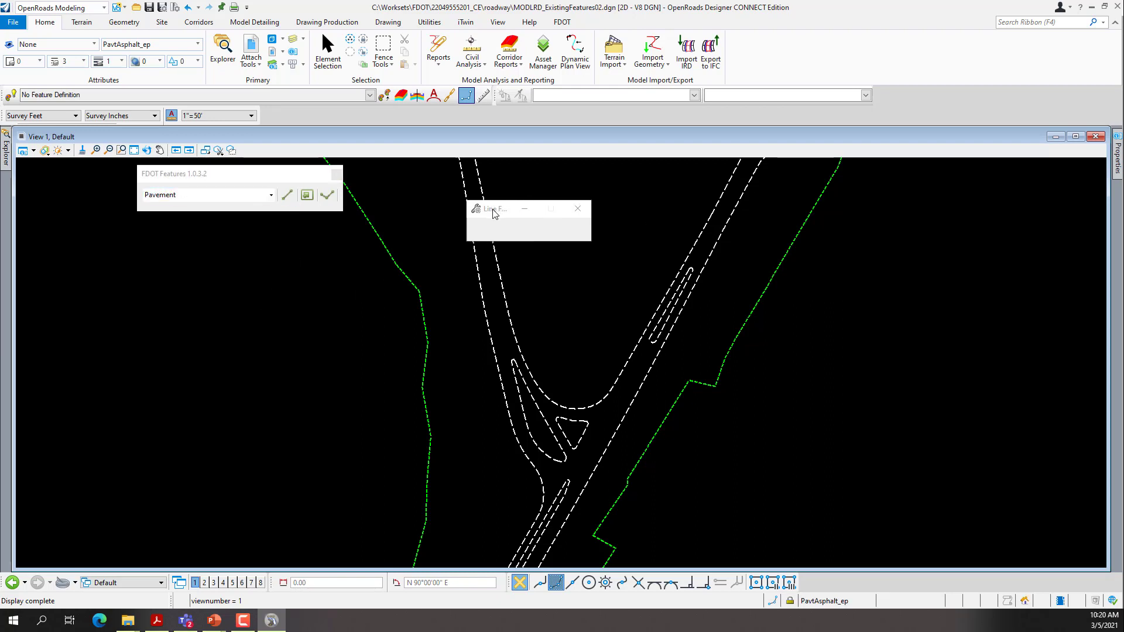
pyautogui.moveTo(495, 212); pyautogui.dragTo(715, 221)
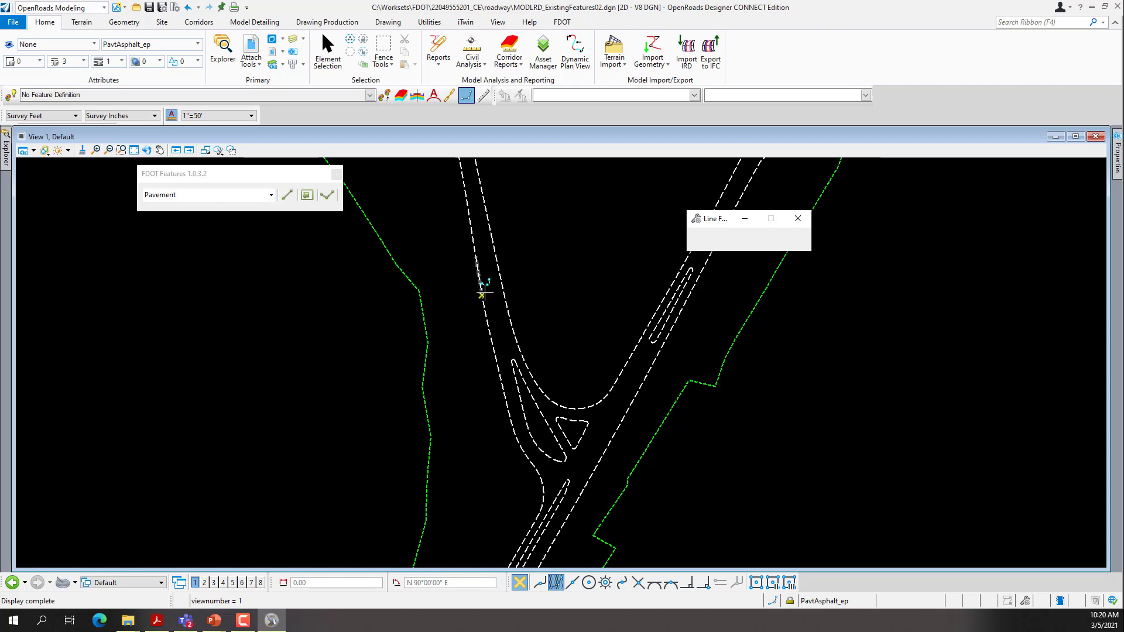
pyautogui.click(482, 296)
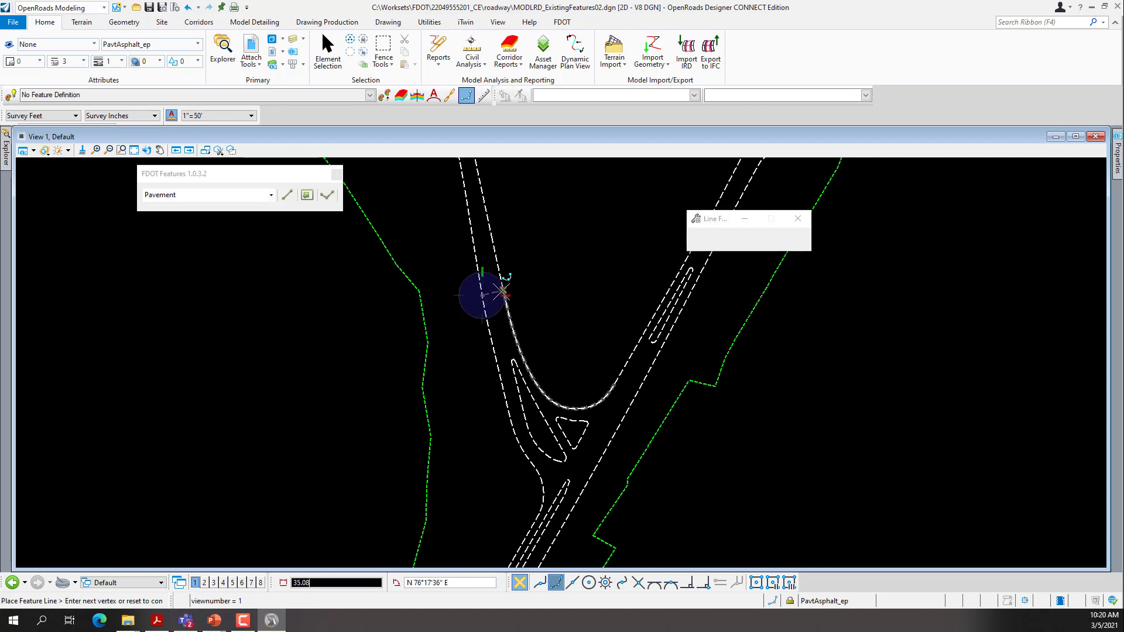
pyautogui.click(503, 290)
pyautogui.rightClick(467, 404)
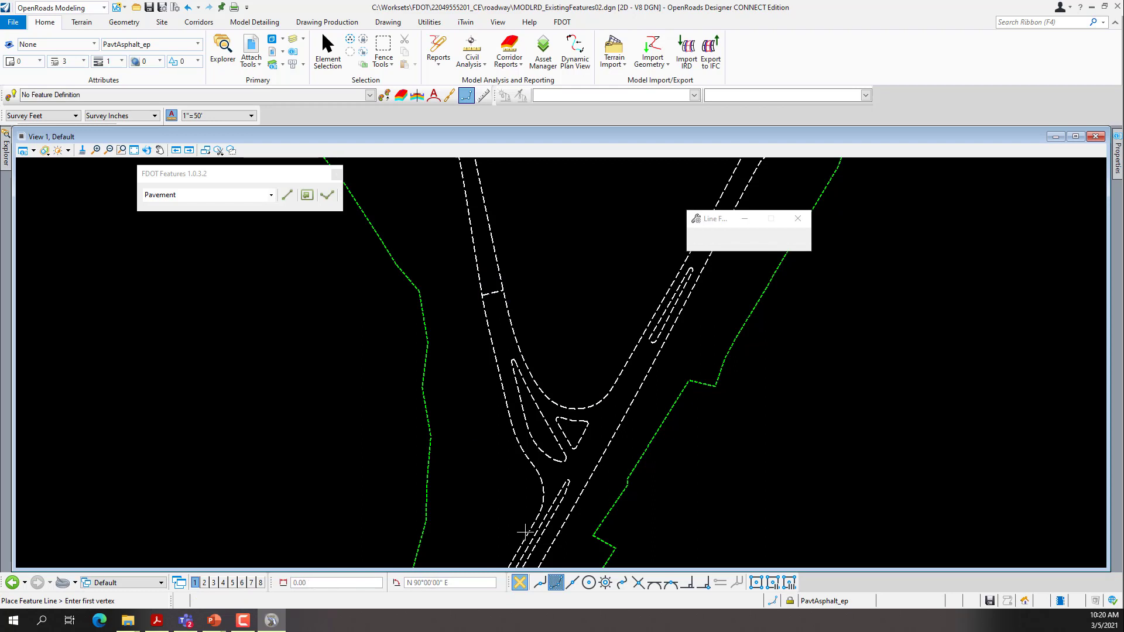
# Draw a pavement feature line about 237 ft long along the diagonal road's northwest edge, closing the gap across the intersection opening.
pyautogui.scroll(4, 545, 487)
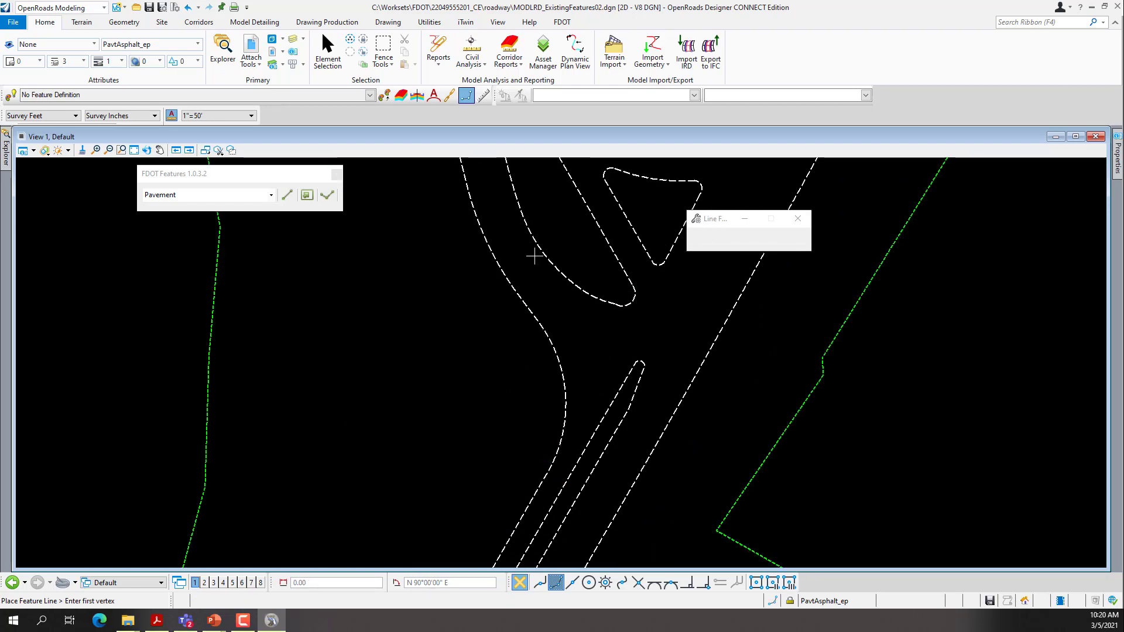
pyautogui.scroll(-2, 420, 357)
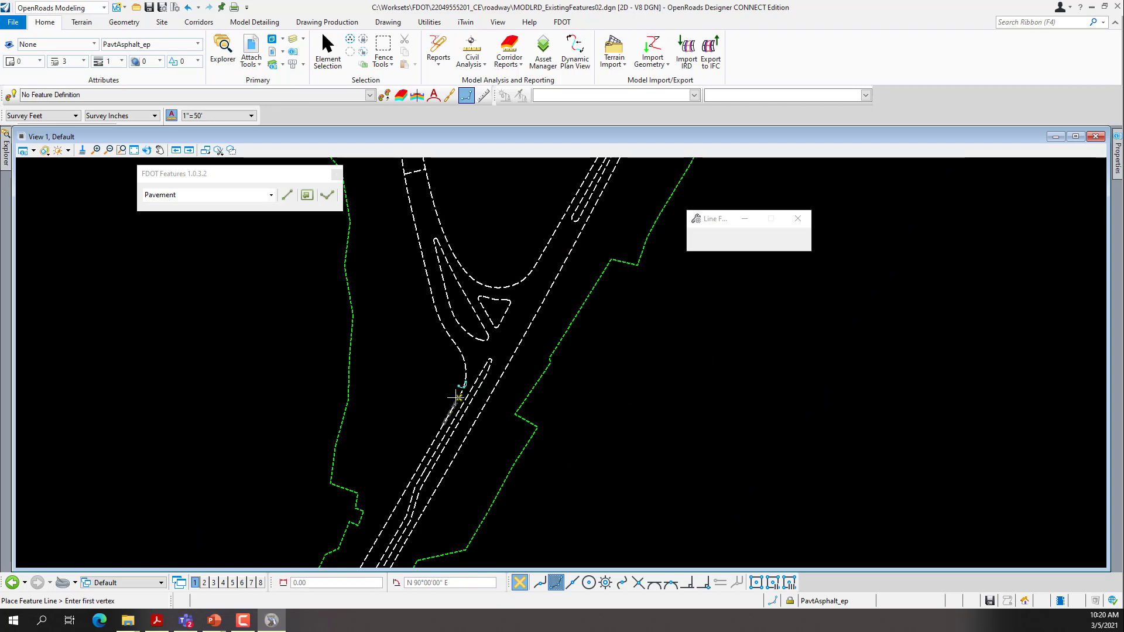
pyautogui.click(457, 399)
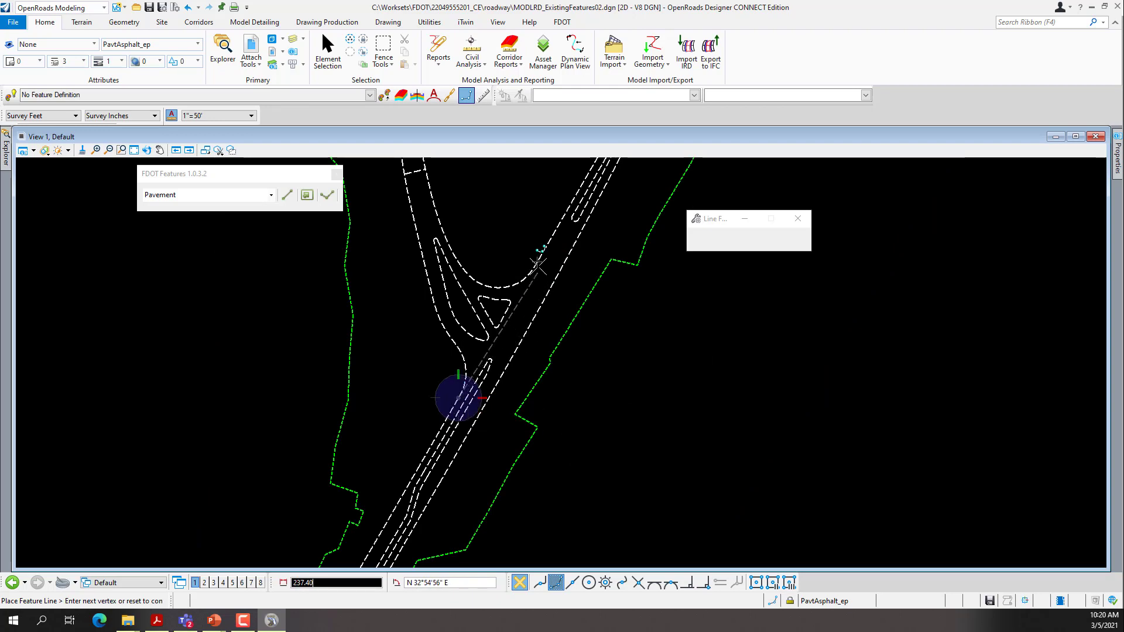
pyautogui.click(537, 263)
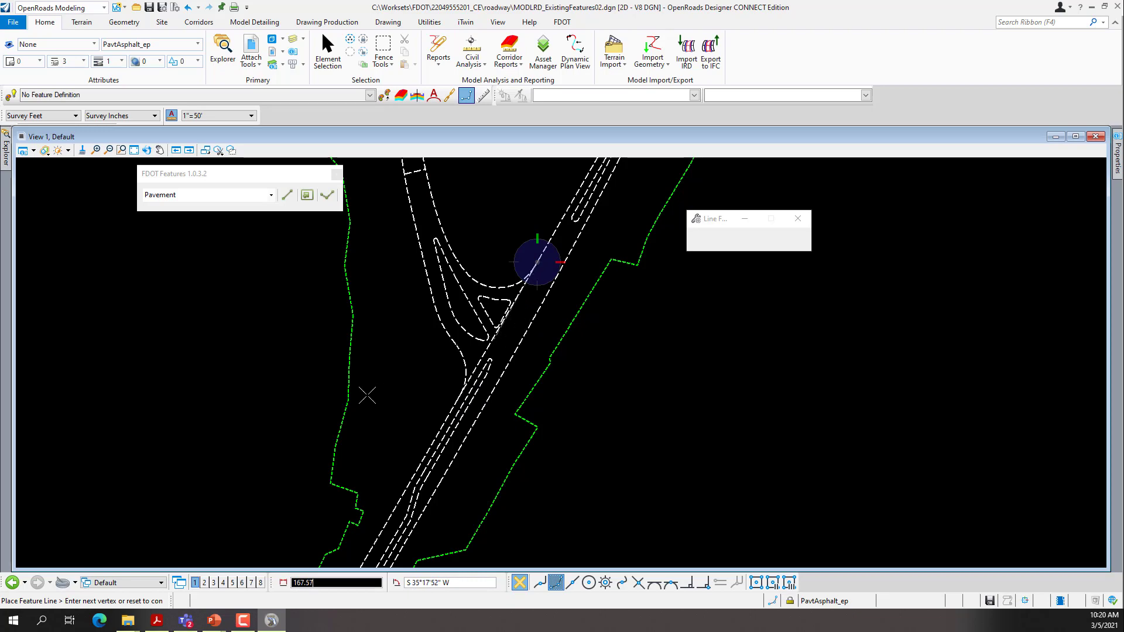
pyautogui.rightClick(369, 399)
# Draw a pavement feature line about 30 ft long across the diagonal road, northeast of the narrow median.
pyautogui.scroll(-2, 395, 436)
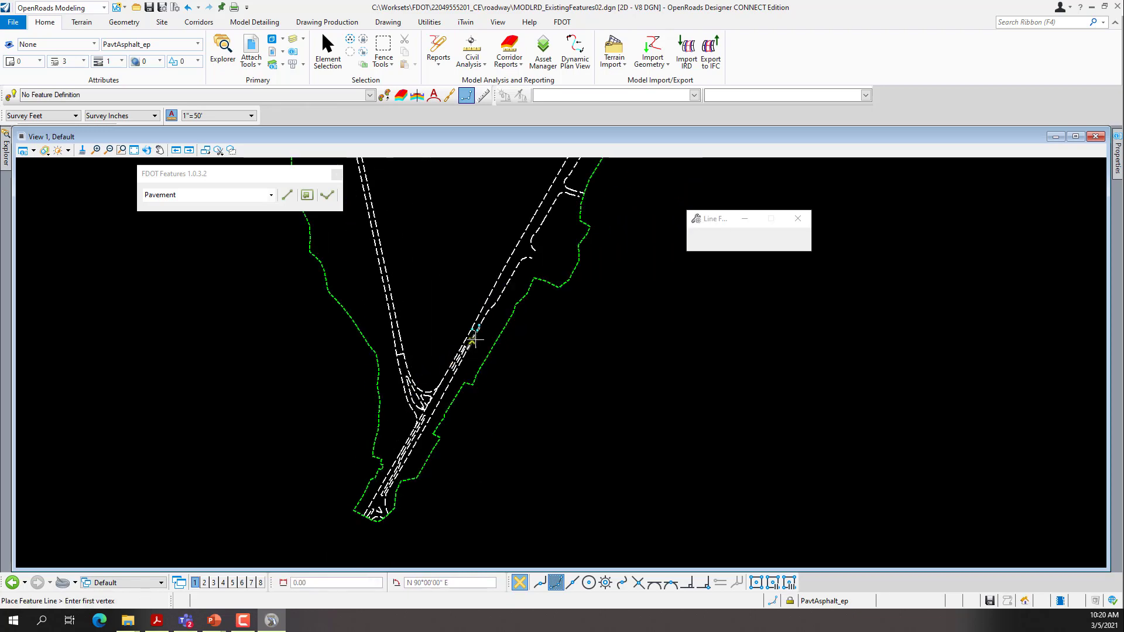
pyautogui.scroll(3, 474, 339)
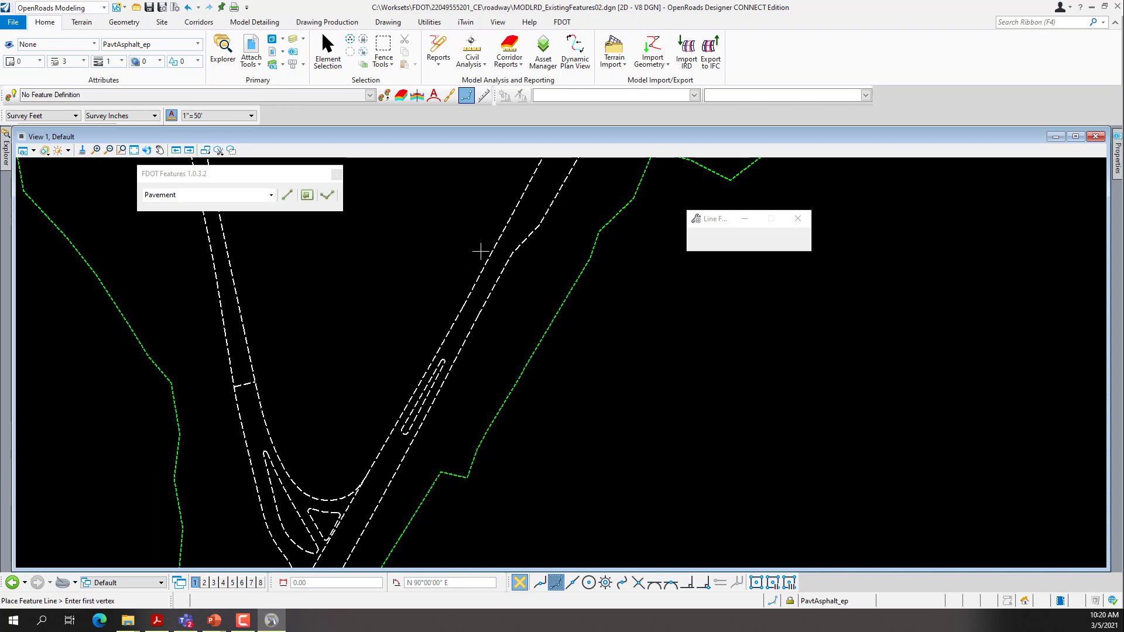
pyautogui.click(490, 253)
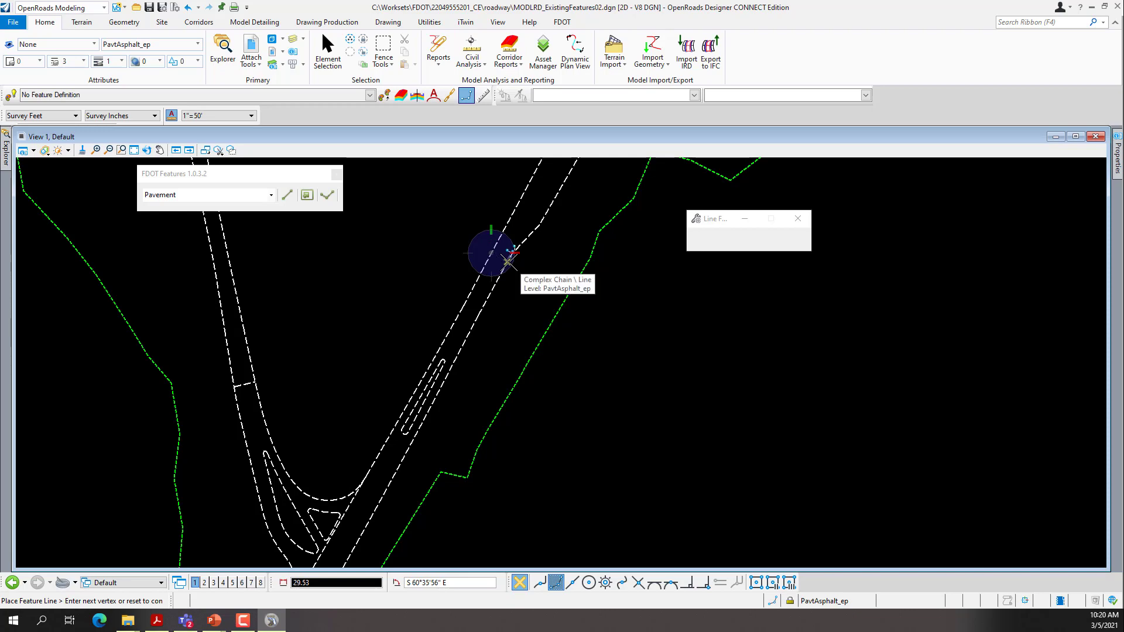
pyautogui.rightClick(500, 261)
# Close the first pavement gap at the model's southwest end with a line about 17 ft long between the outer edge and median edge.
pyautogui.scroll(-3, 496, 261)
pyautogui.scroll(-2, 496, 262)
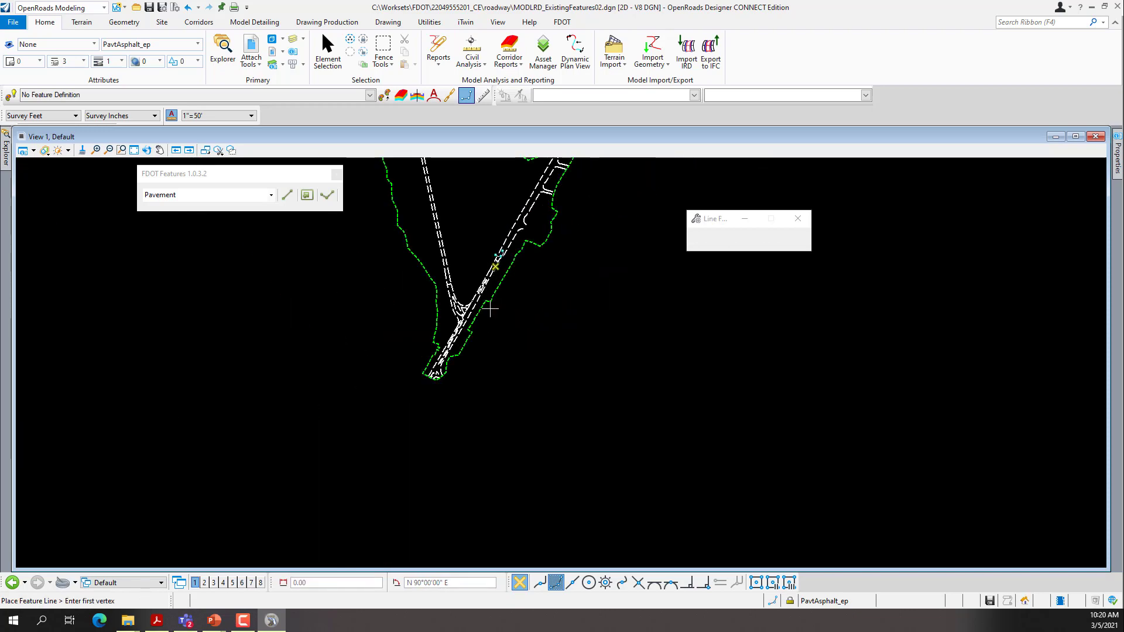
pyautogui.scroll(3, 438, 384)
pyautogui.scroll(2, 437, 383)
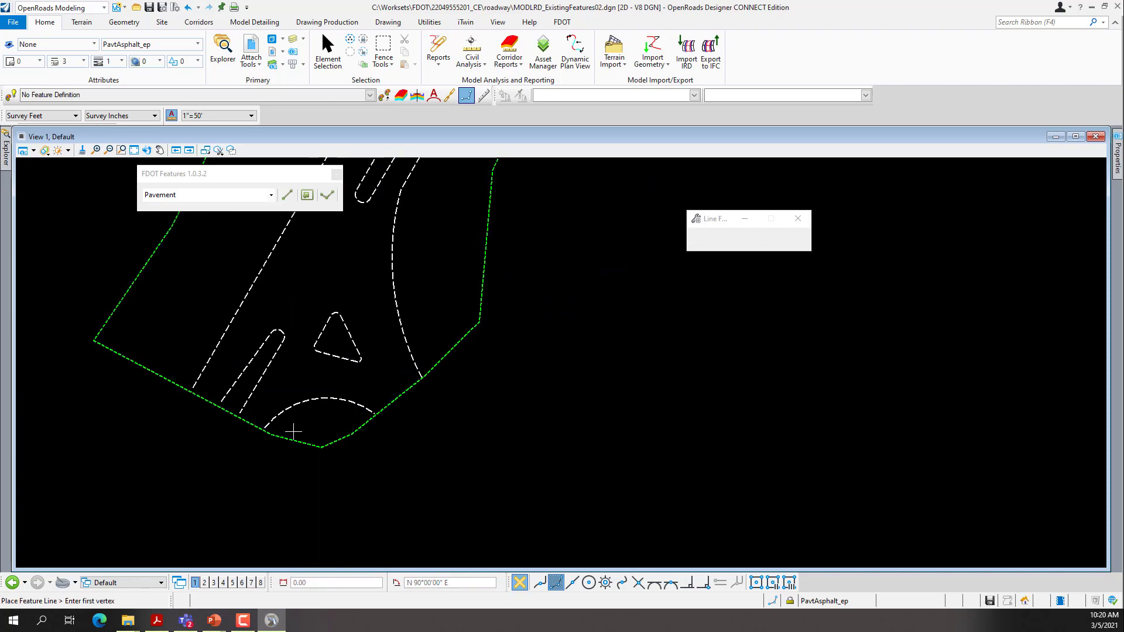
pyautogui.scroll(2, 201, 419)
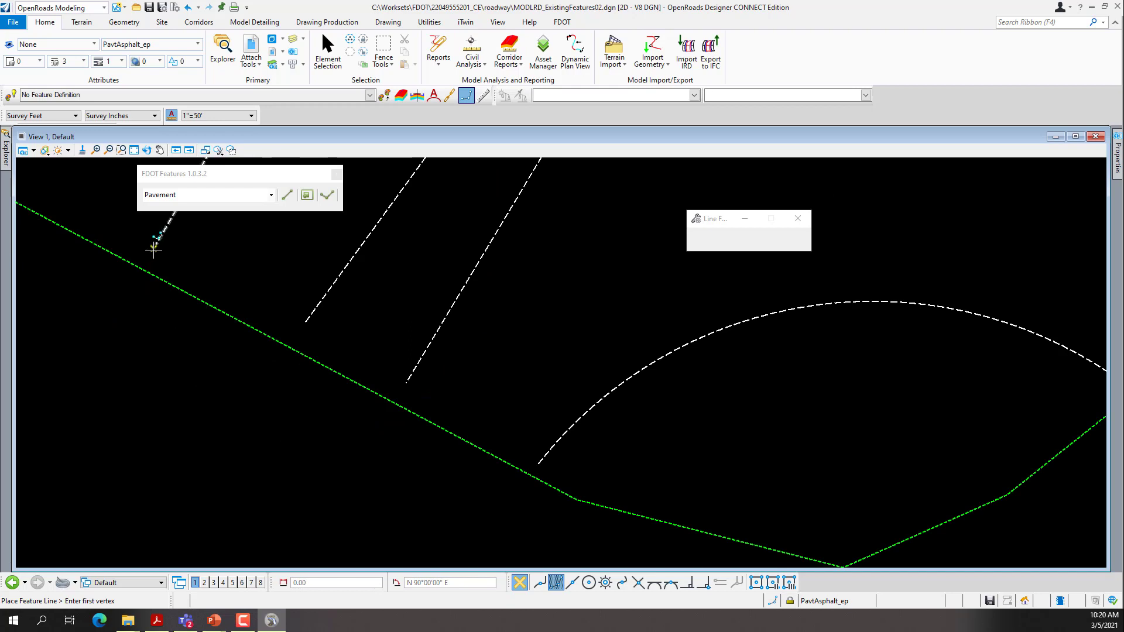
pyautogui.click(154, 249)
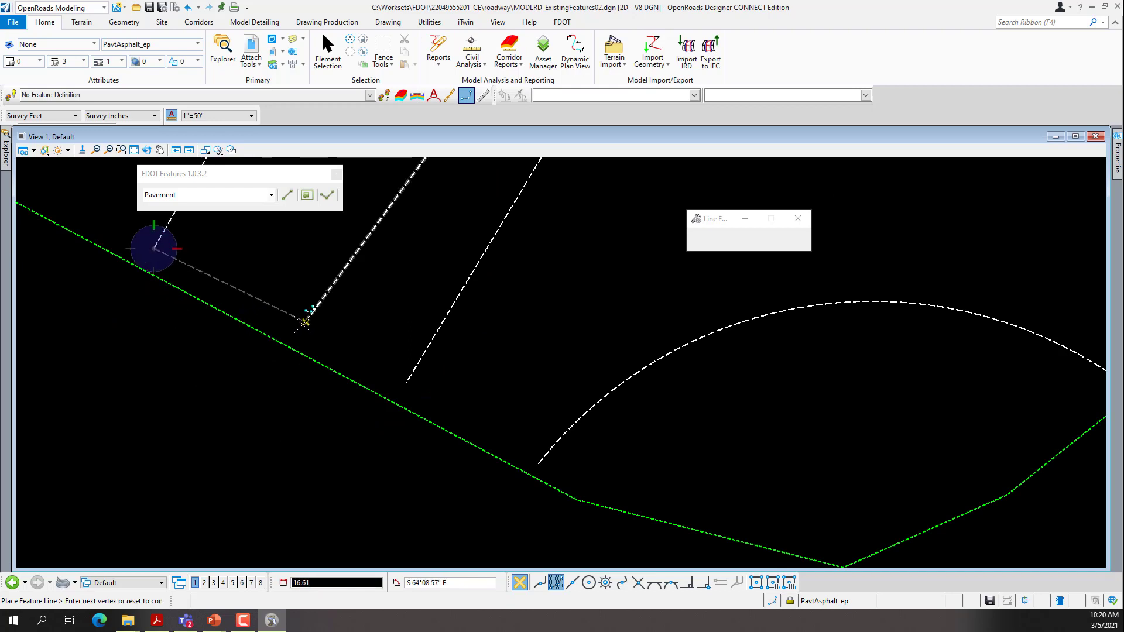
pyautogui.click(306, 321)
pyautogui.rightClick(310, 333)
# Close the adjacent pavement gap with a line about 15 ft long from the median's other edge to the curved pavement edge.
pyautogui.click(404, 383)
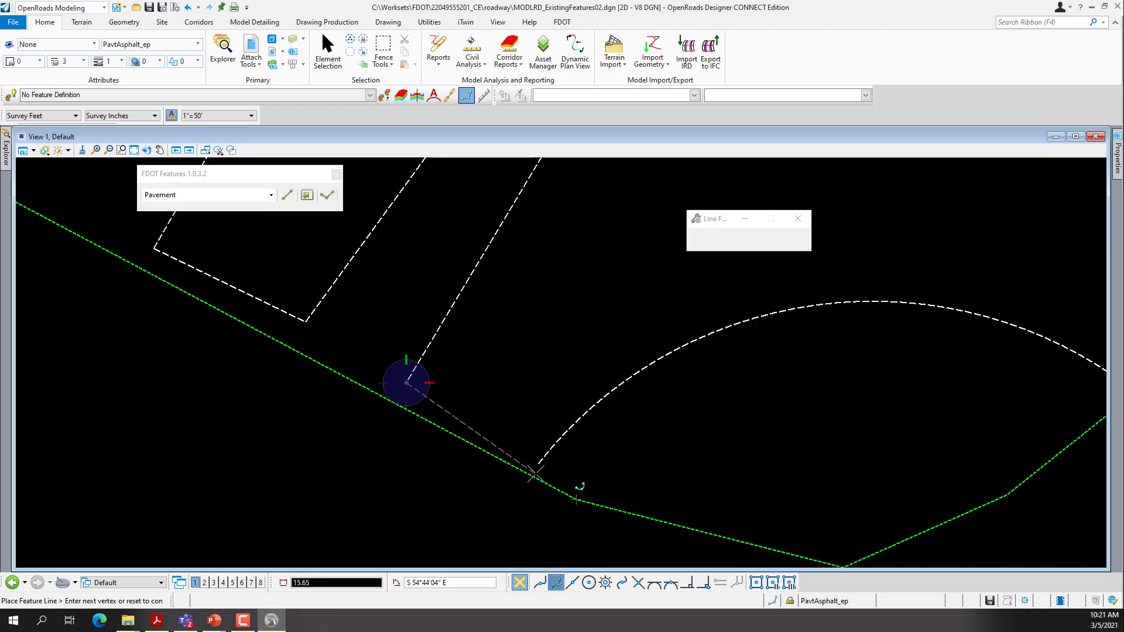
pyautogui.click(538, 463)
pyautogui.rightClick(257, 484)
pyautogui.scroll(-6, 209, 467)
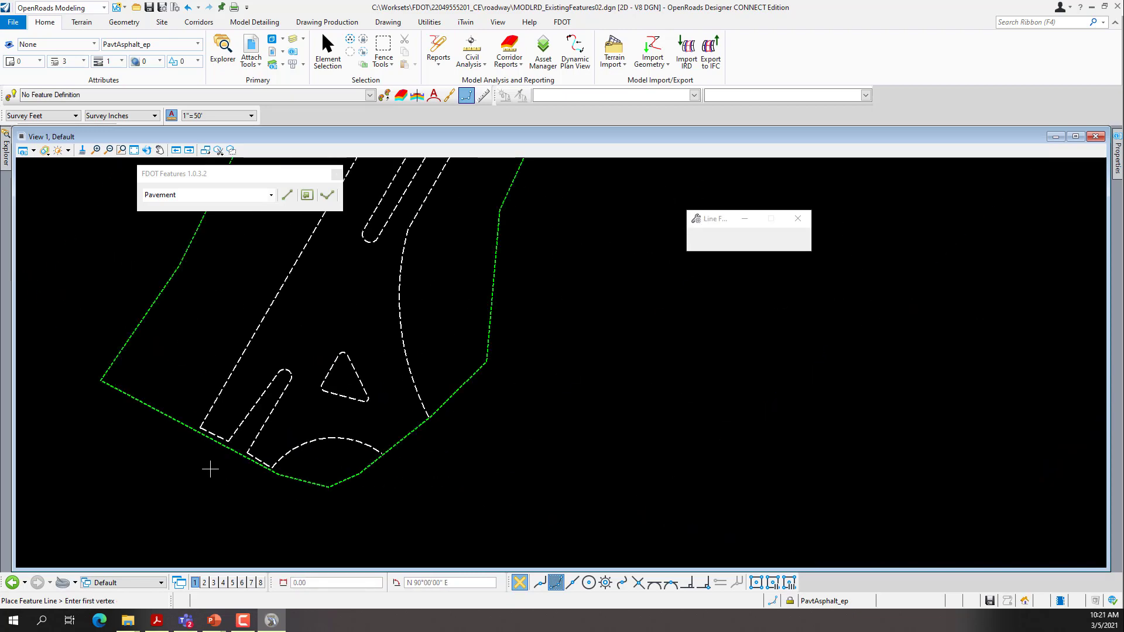
# Draw a pavement feature line about 31 ft long between the two curved pavement edges at the model's southwest end.
pyautogui.scroll(5, 377, 470)
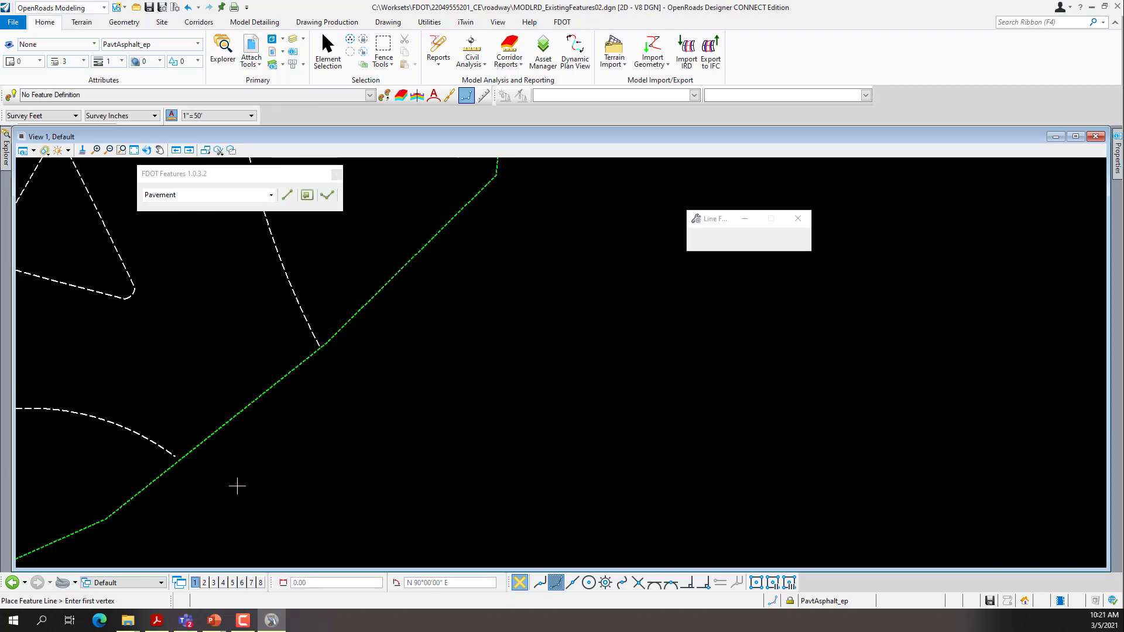
pyautogui.click(174, 456)
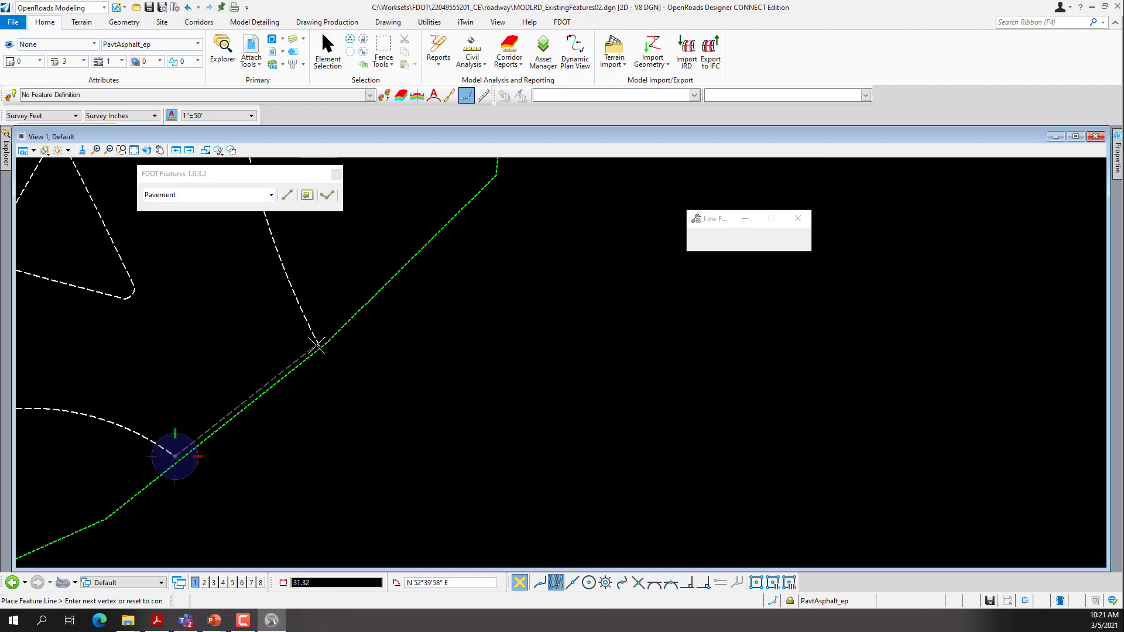
pyautogui.scroll(3, 319, 338)
pyautogui.click(339, 326)
pyautogui.rightClick(519, 455)
# Examine the closed pavement boundaries from the southwest end up to the side-road intersection.
pyautogui.scroll(-3, 516, 454)
pyautogui.scroll(-2, 516, 453)
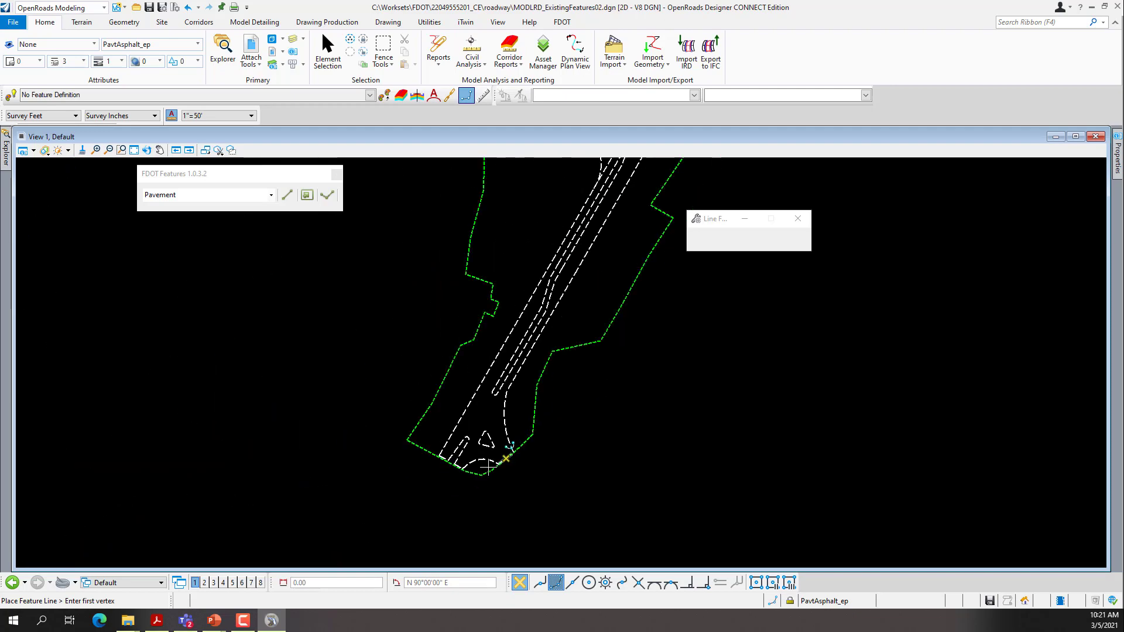
pyautogui.scroll(-2, 378, 500)
pyautogui.scroll(1, 476, 375)
pyautogui.scroll(2, 476, 375)
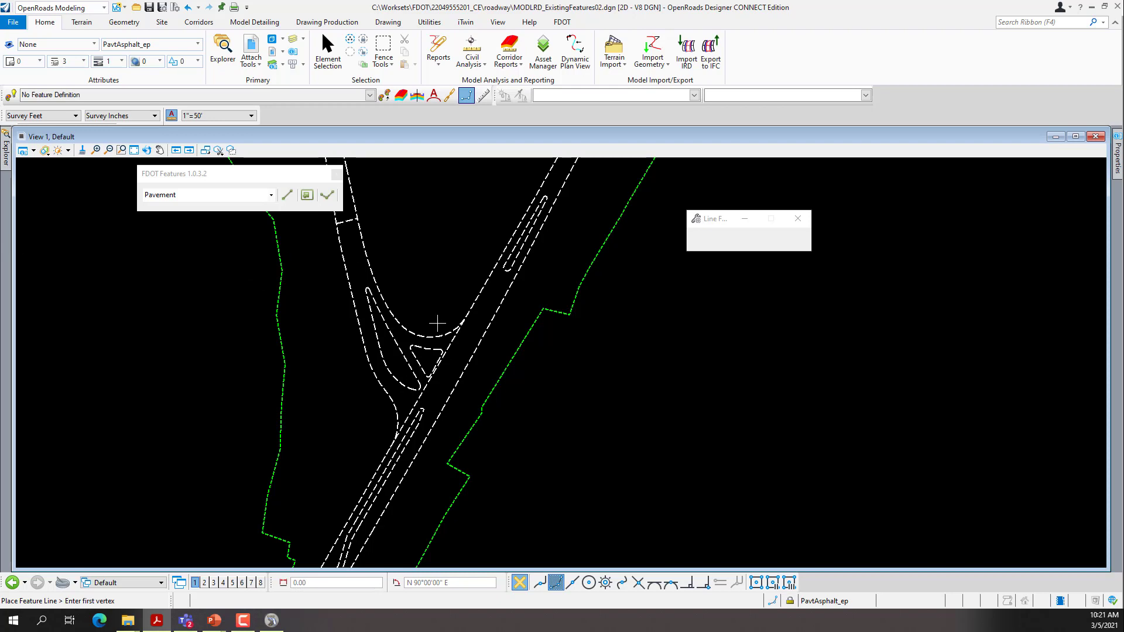
pyautogui.scroll(5, 419, 395)
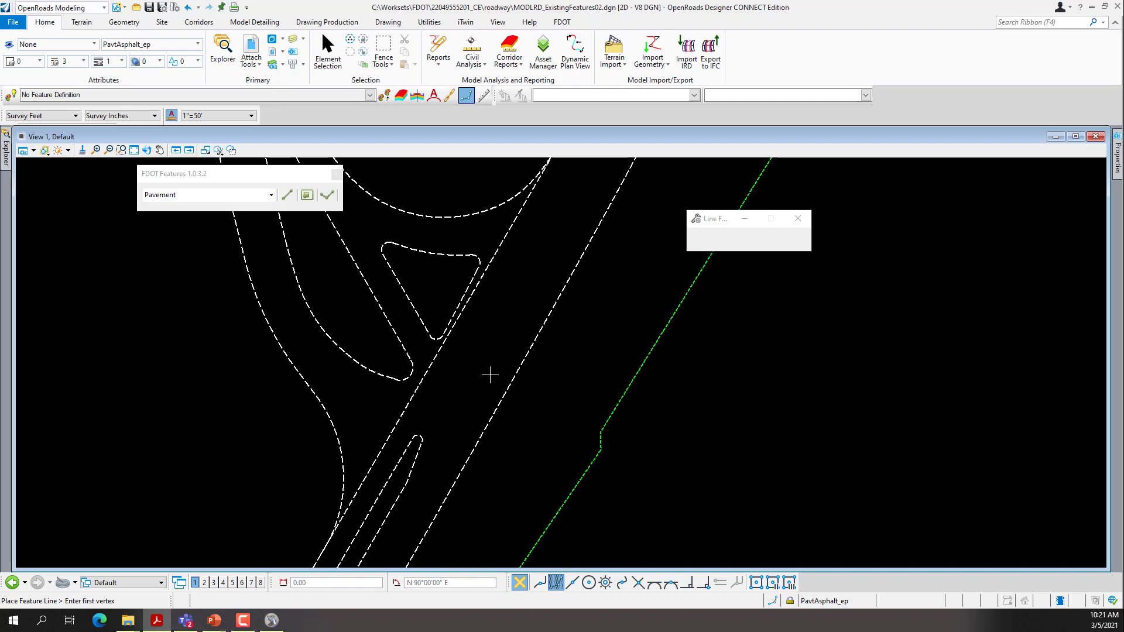
pyautogui.scroll(-4, 365, 411)
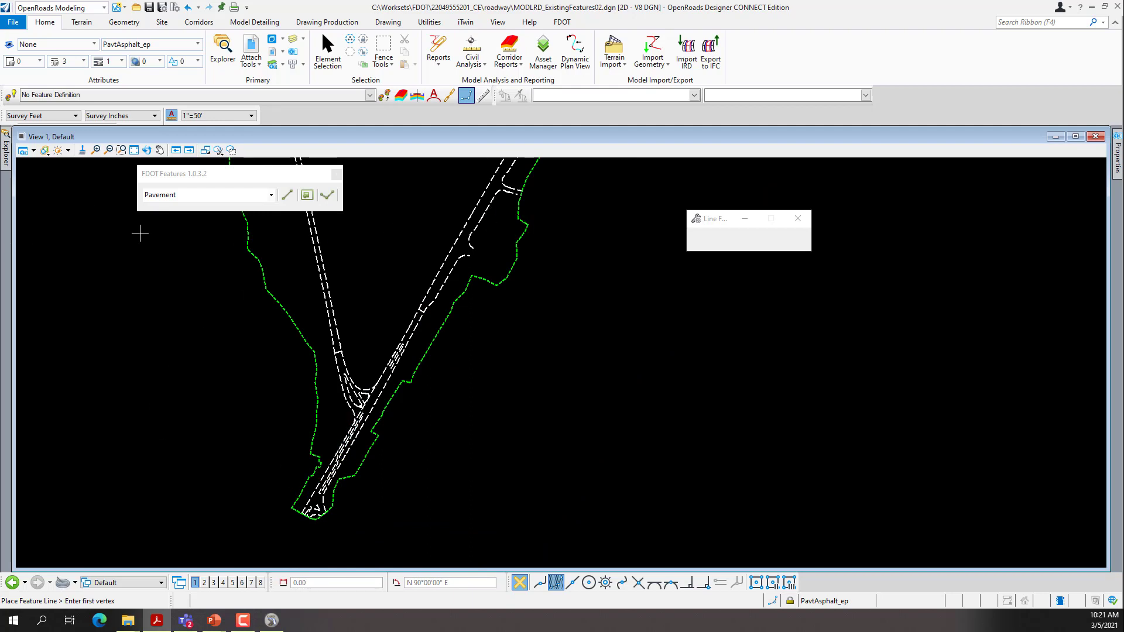
# Create a pavement shape by flood over the side-road intersection area, using a tolerance of 0.1.
pyautogui.click(307, 195)
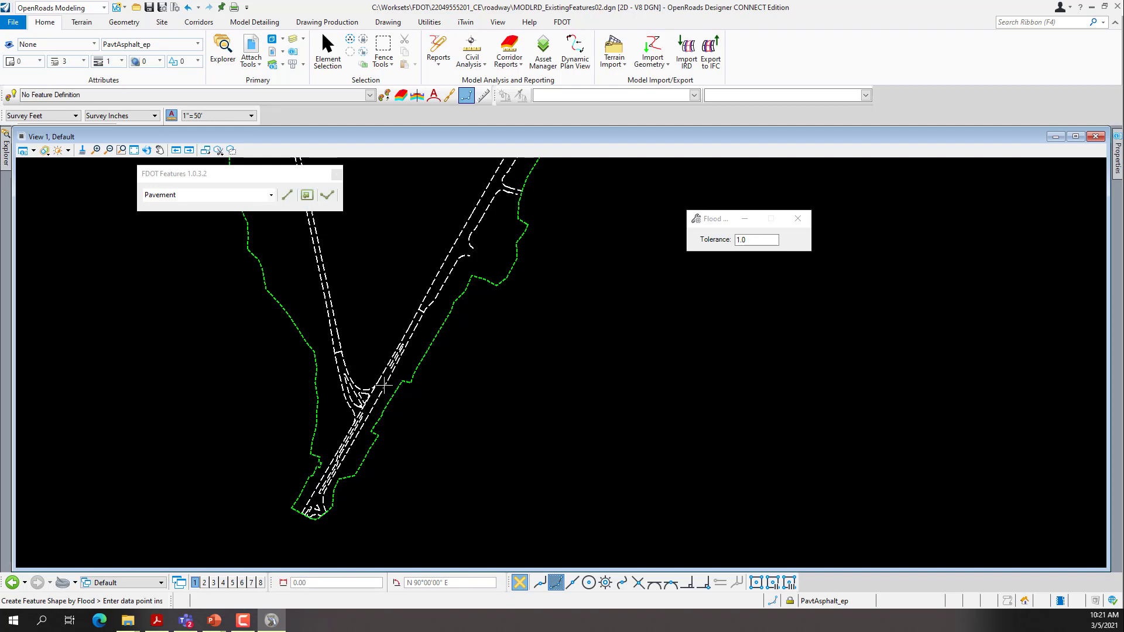
pyautogui.click(735, 240)
pyautogui.press('Return')
pyautogui.scroll(2, 354, 408)
pyautogui.scroll(1, 354, 408)
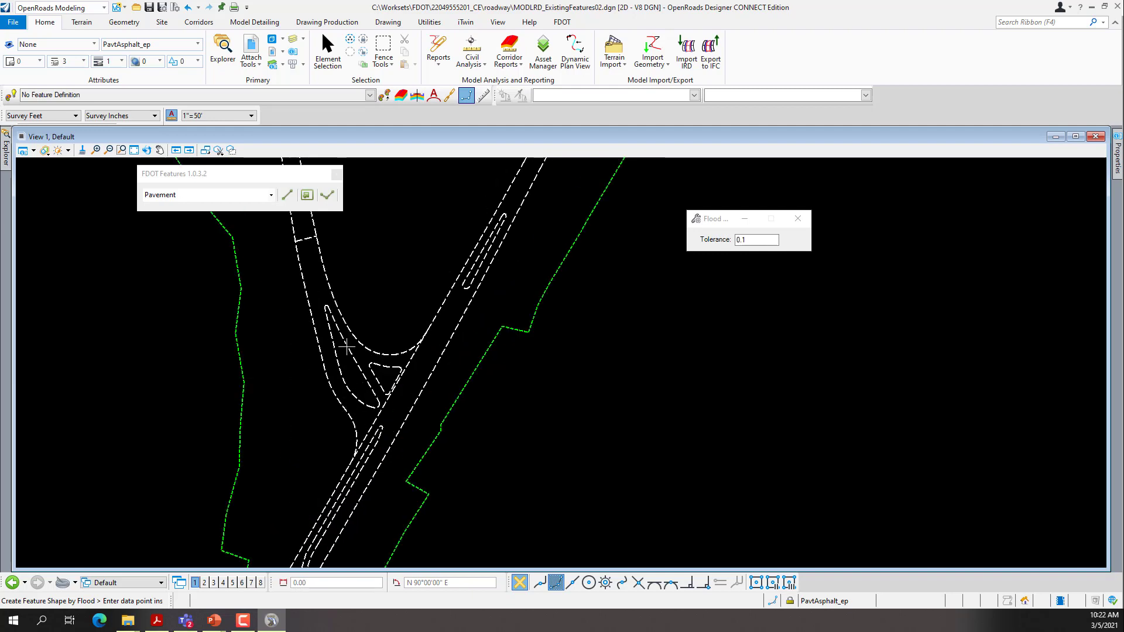
pyautogui.click(314, 284)
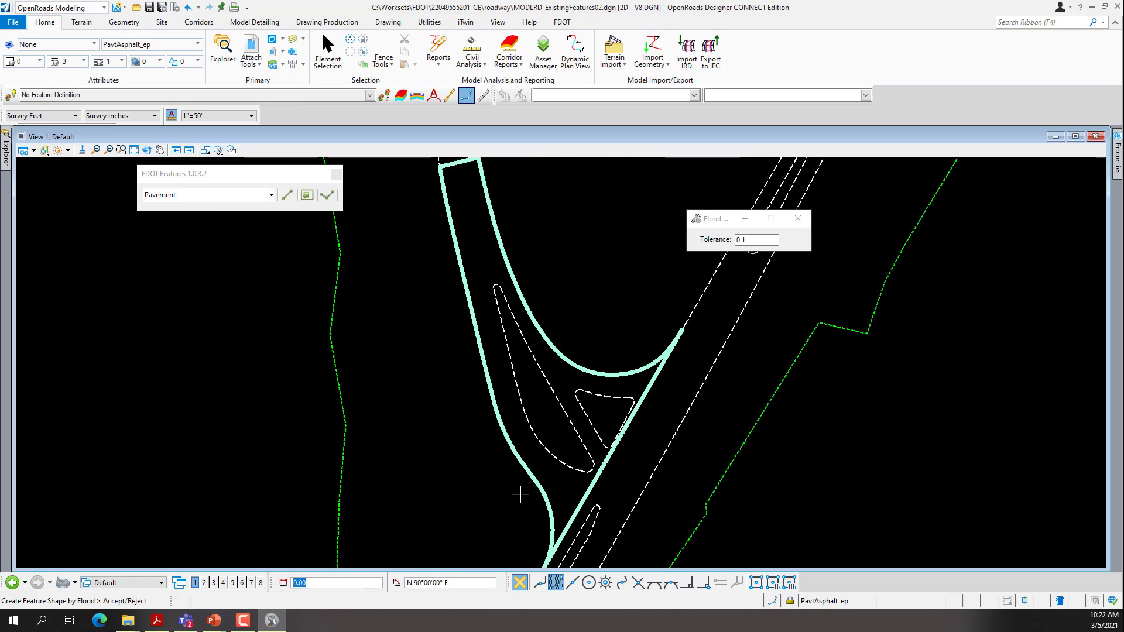
pyautogui.click(412, 353)
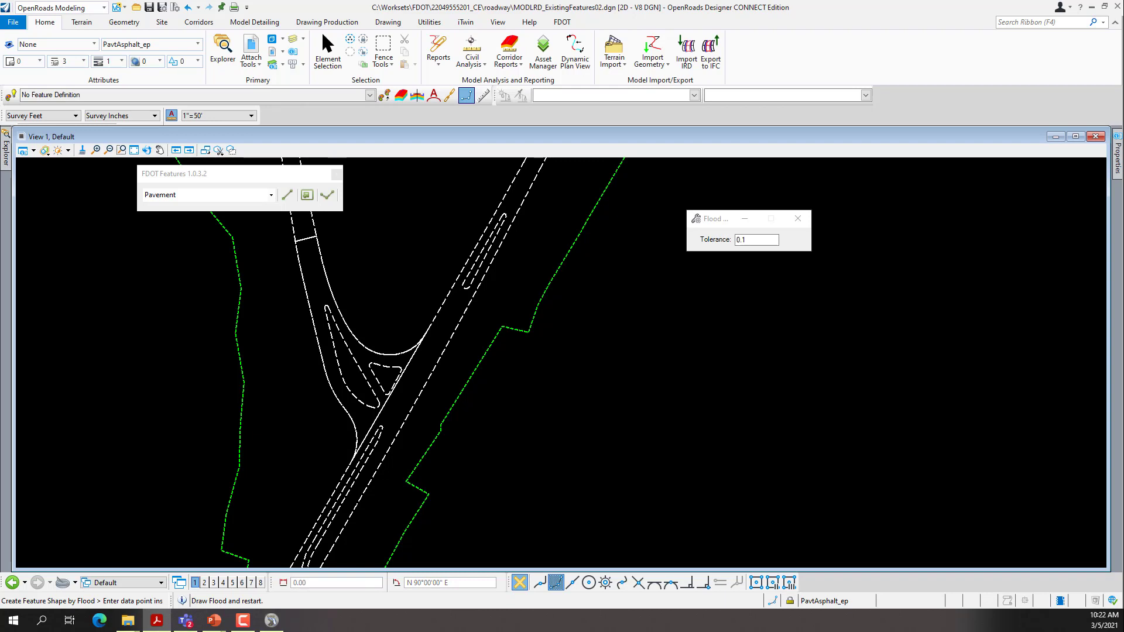
# Create pavement shapes by flood for the elongated island and the triangular island inside the side-road intersection.
pyautogui.click(351, 372)
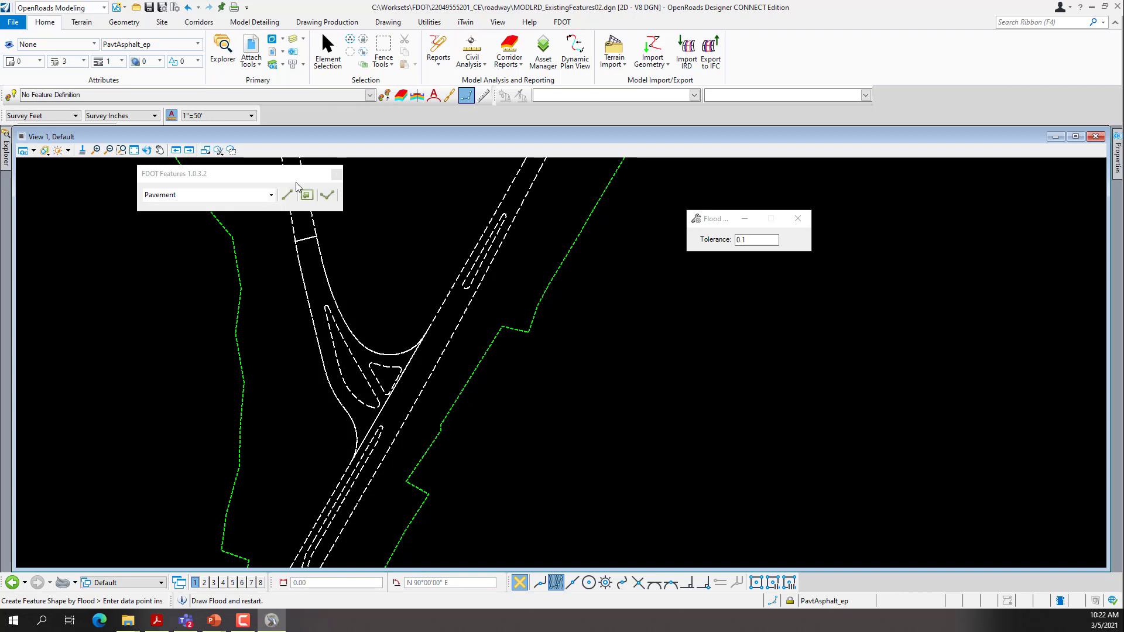
pyautogui.click(306, 198)
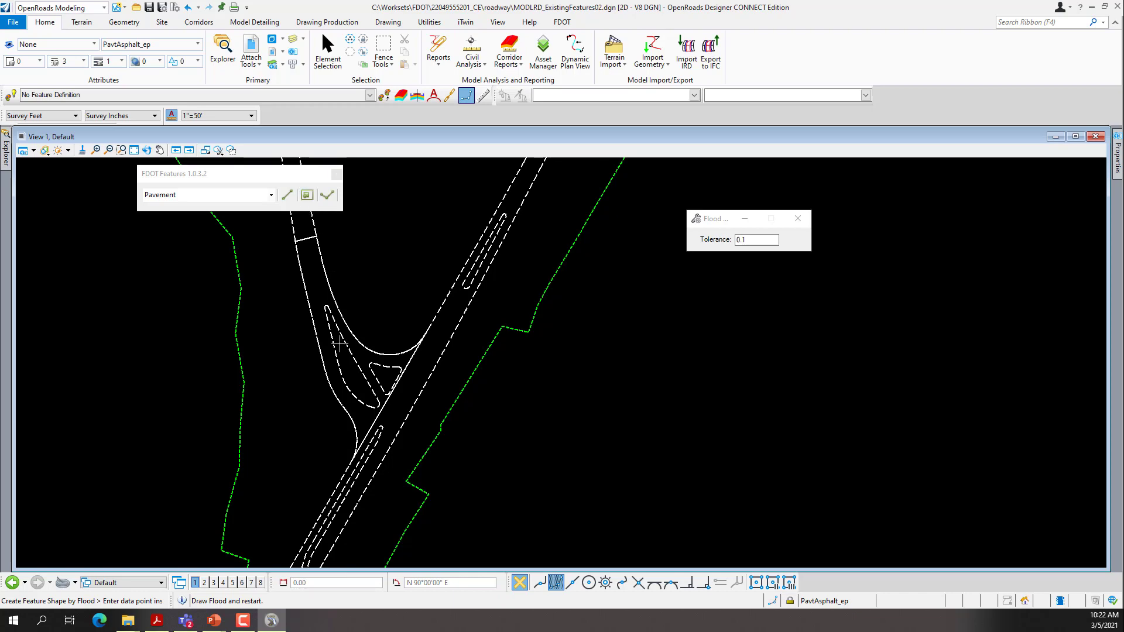
pyautogui.click(350, 368)
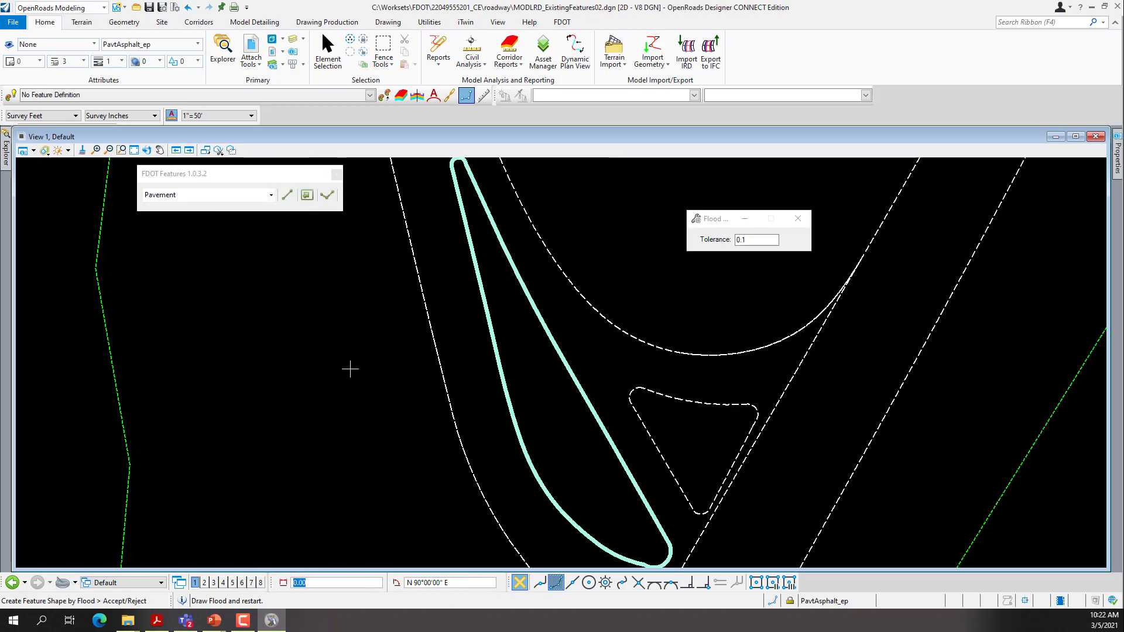
pyautogui.click(350, 369)
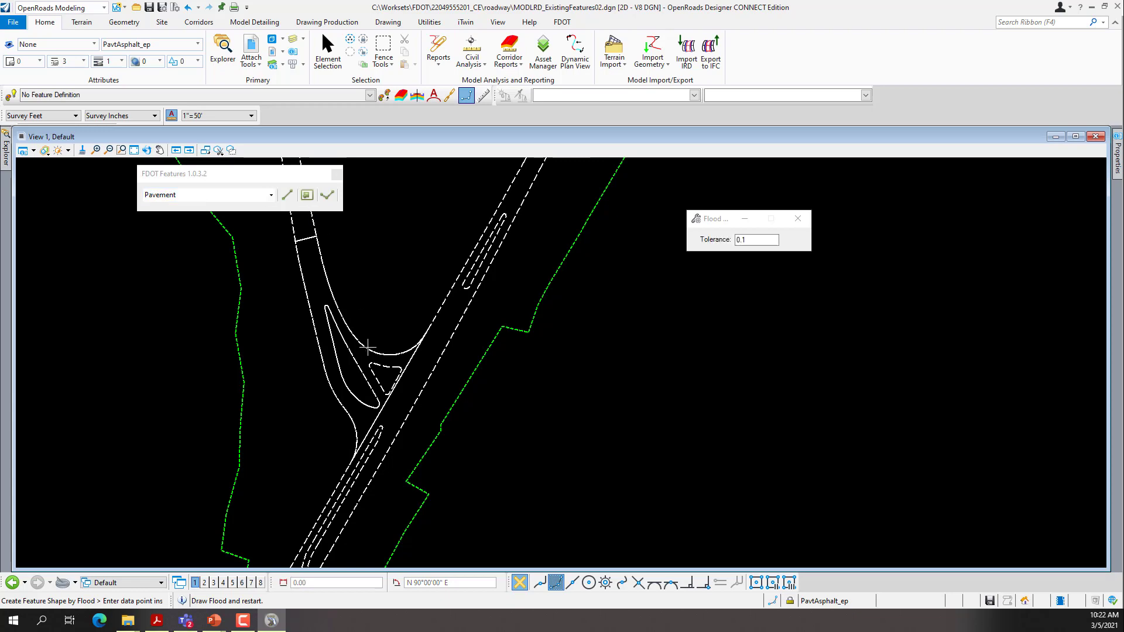
pyautogui.click(384, 373)
pyautogui.click(382, 376)
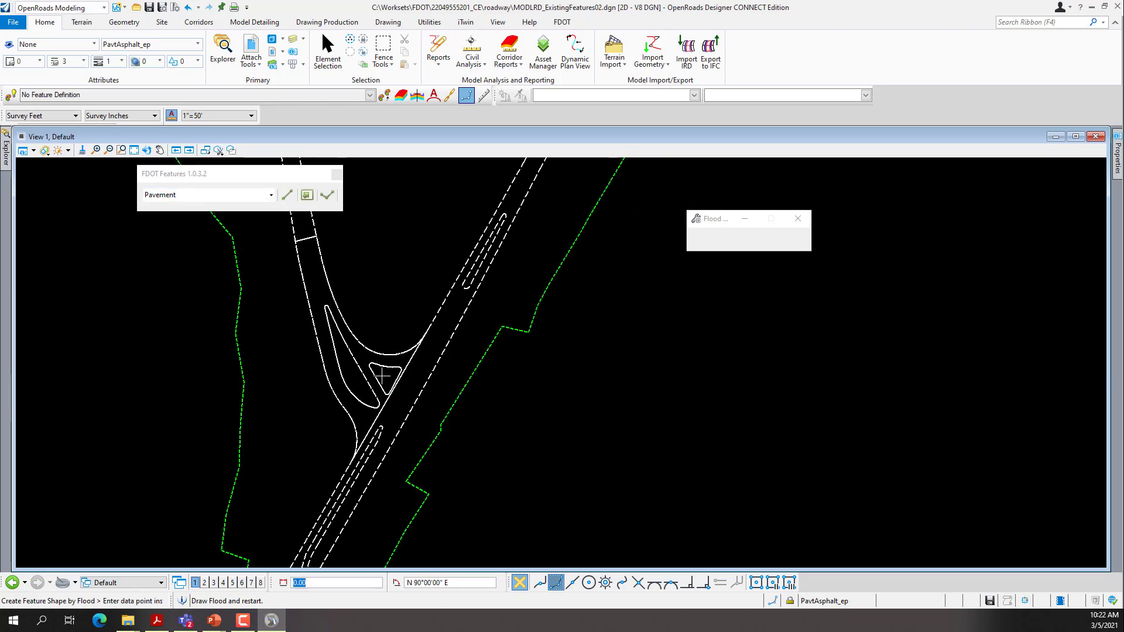
# Create pavement shapes by flood for the diagonal road and the narrow median northeast of the intersection.
pyautogui.click(401, 399)
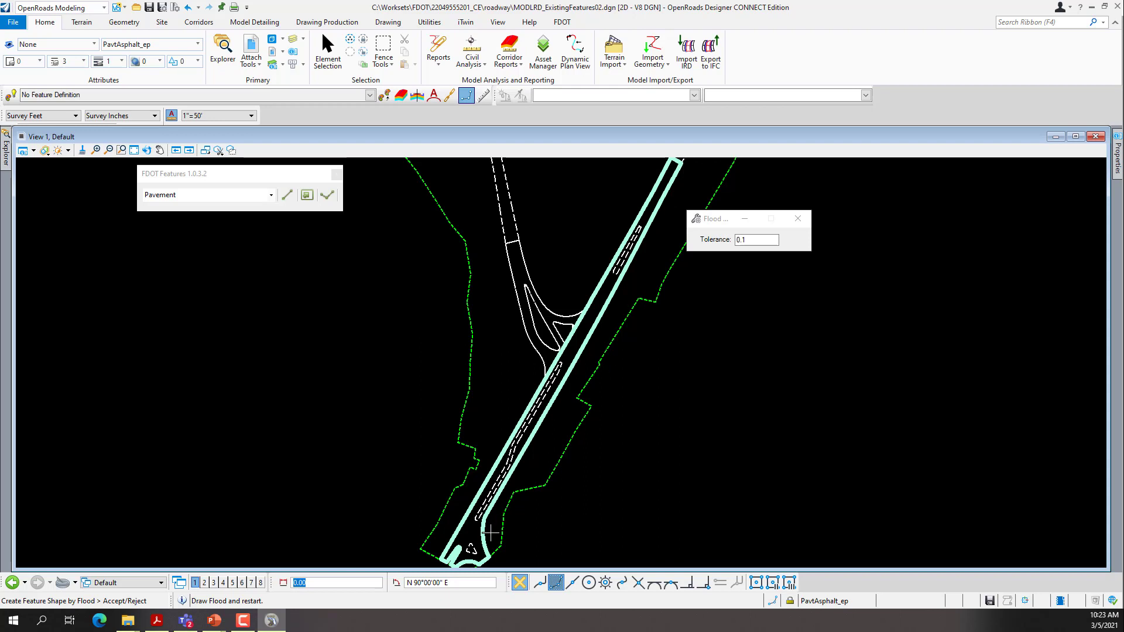
pyautogui.click(361, 521)
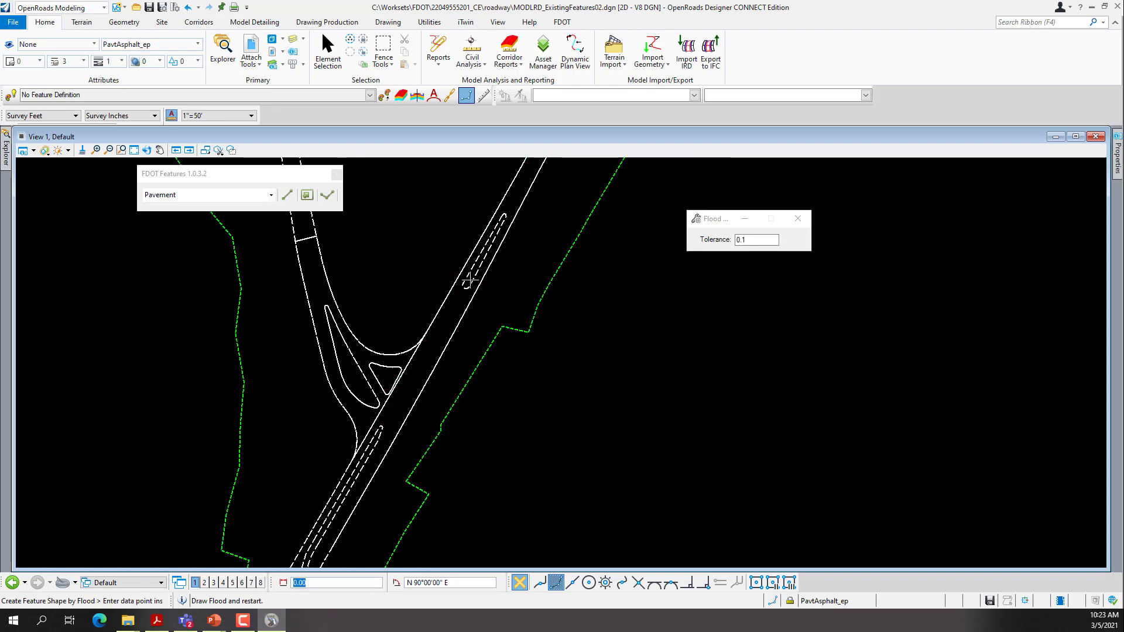
pyautogui.click(470, 280)
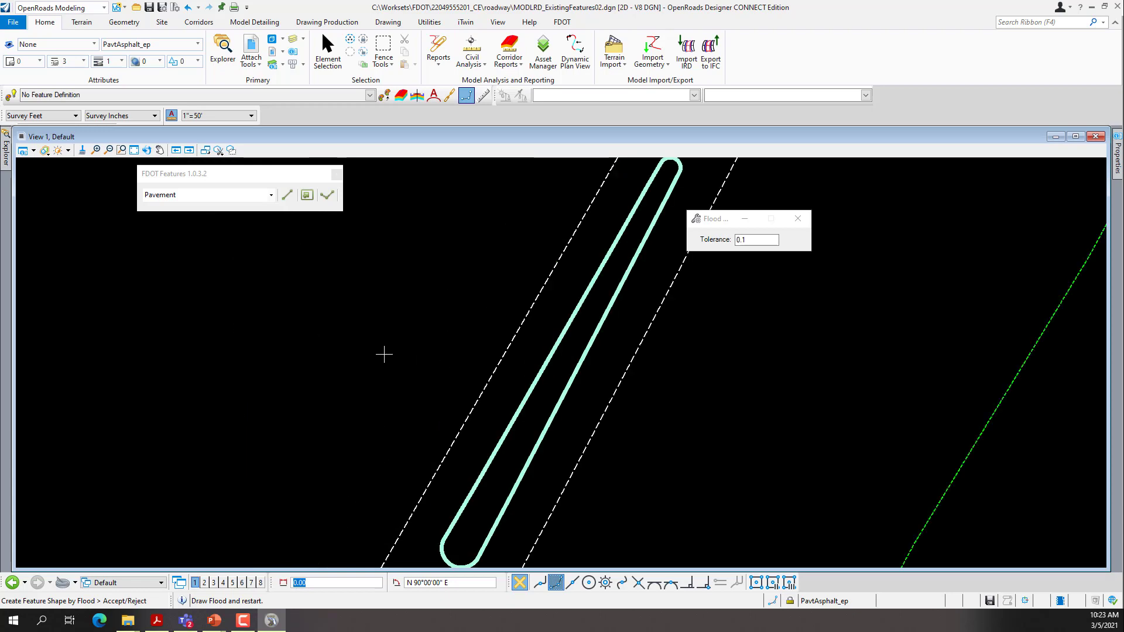
pyautogui.click(385, 356)
# Create pavement shapes by flood for the long median south of the intersection and the triangular island at the southwest end.
pyautogui.scroll(-3, 374, 459)
pyautogui.scroll(2, 390, 407)
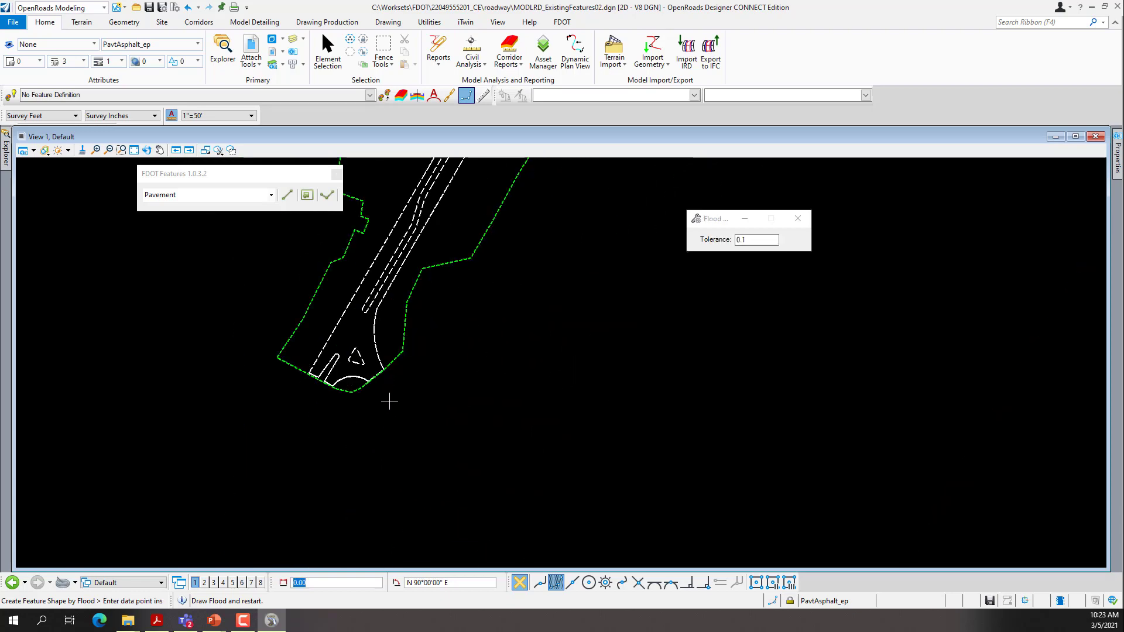
pyautogui.scroll(1, 382, 282)
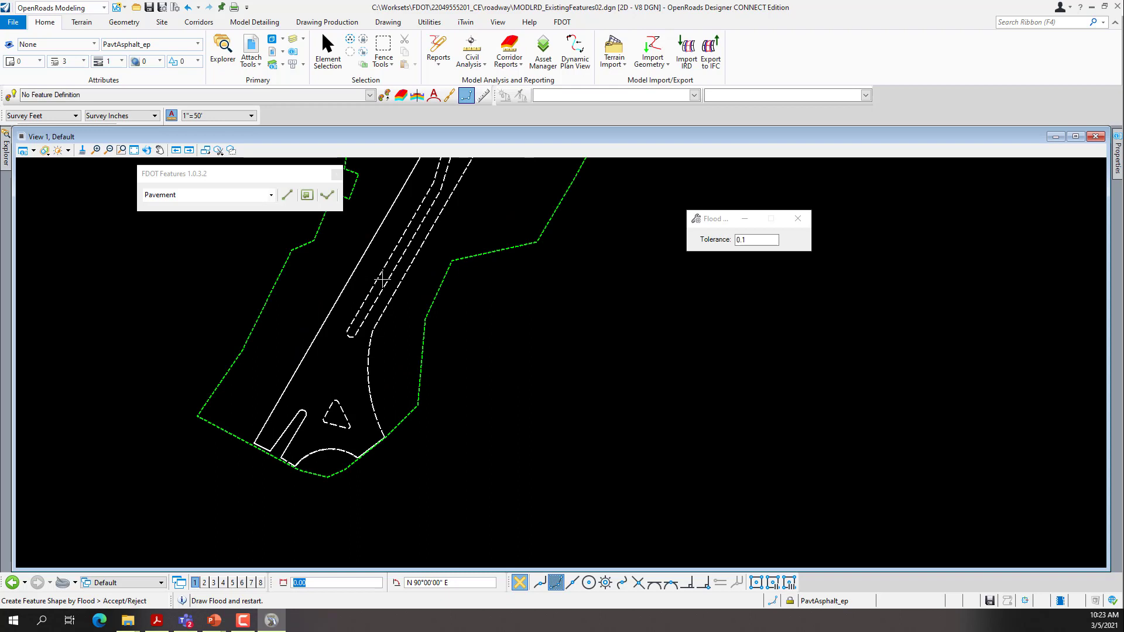
pyautogui.click(382, 282)
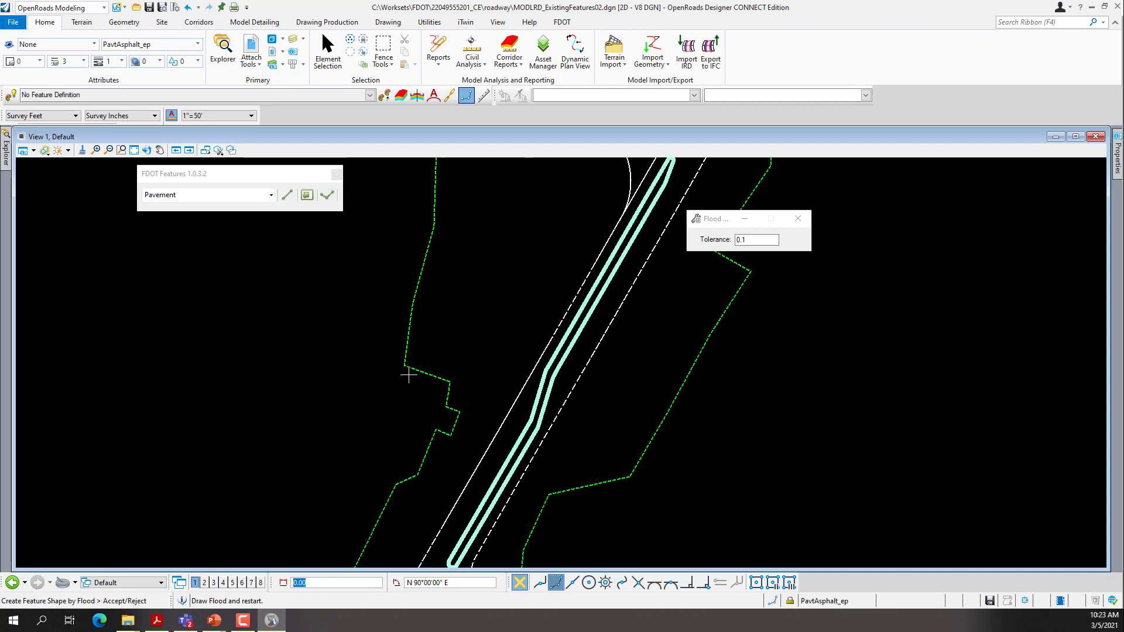
pyautogui.click(345, 336)
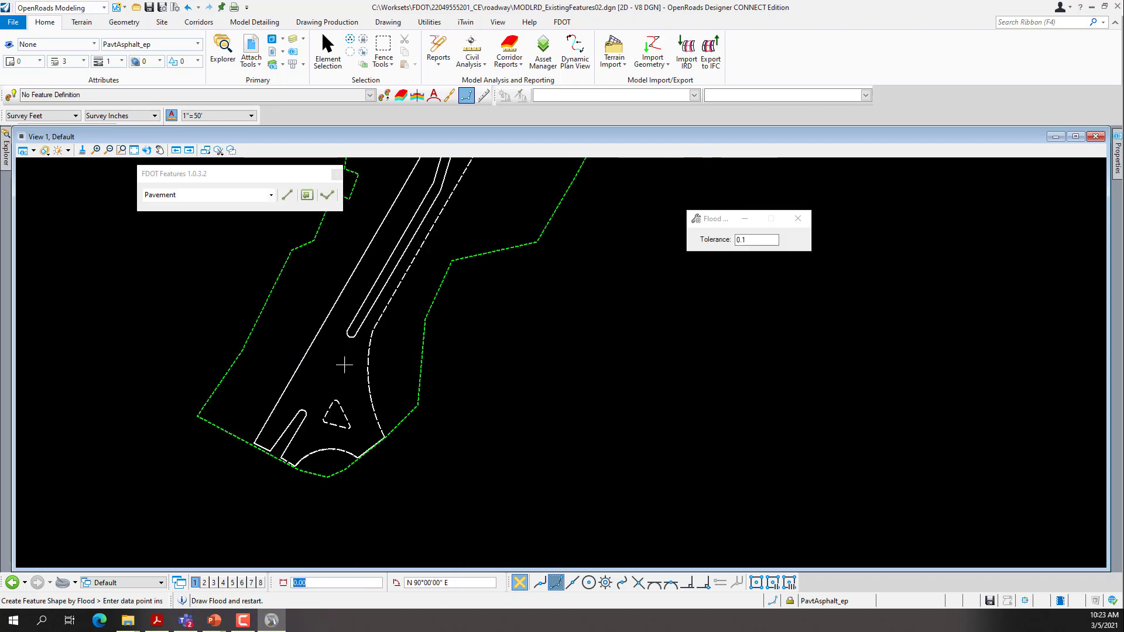
pyautogui.click(337, 415)
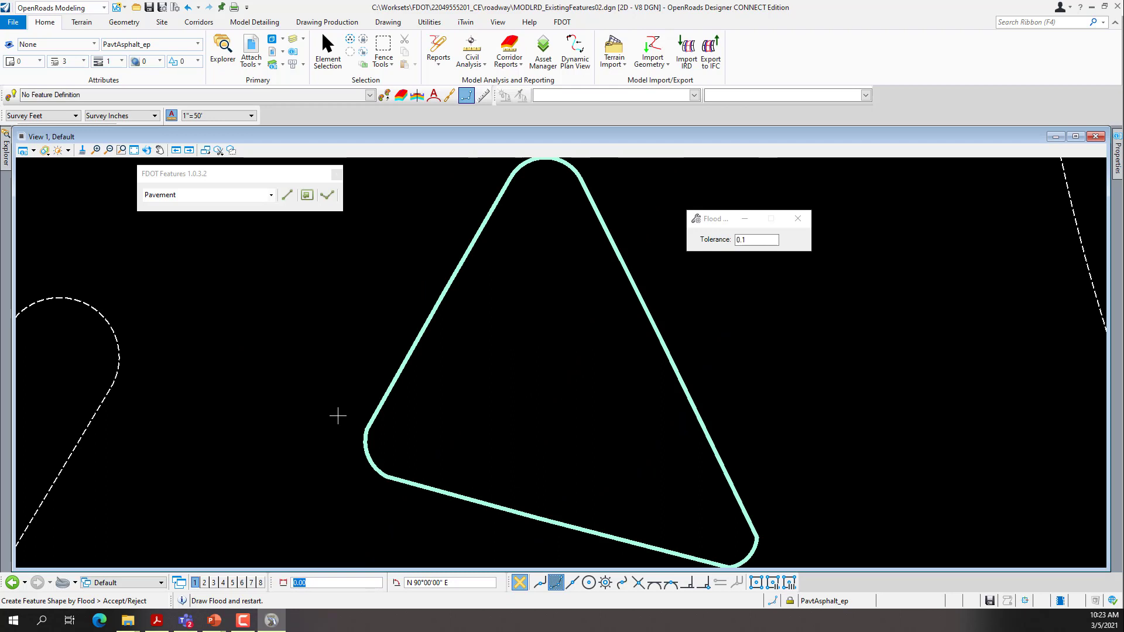
pyautogui.click(307, 413)
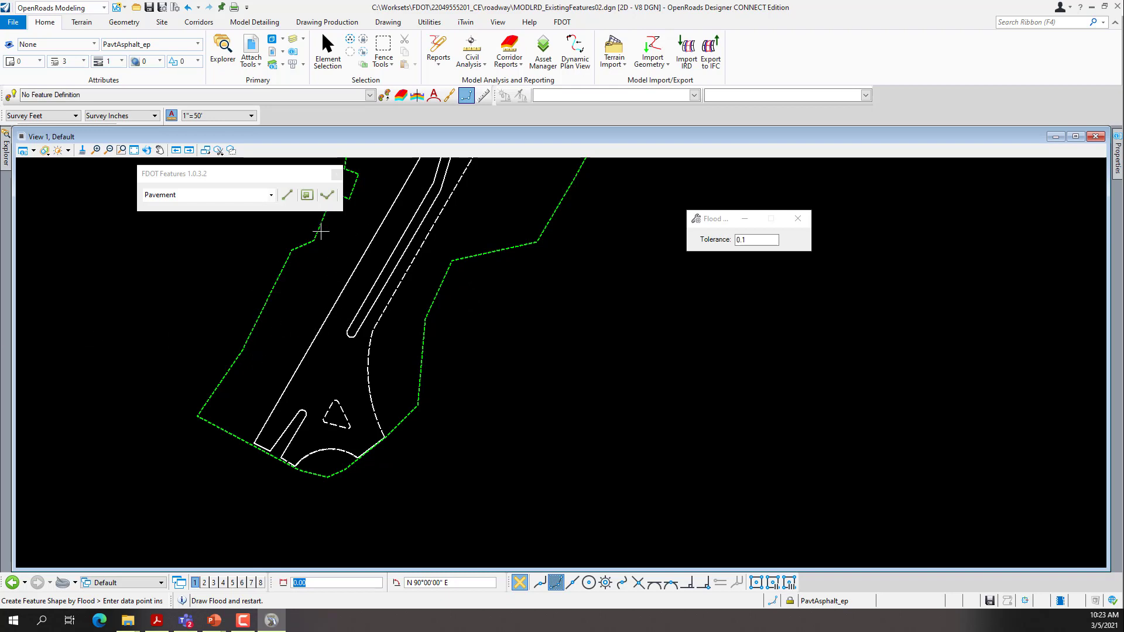
# Switch the feature type to Shoulders and draw a shoulder line about 304 ft long, closing the gap along the diagonal road's northwest side.
pyautogui.click(272, 198)
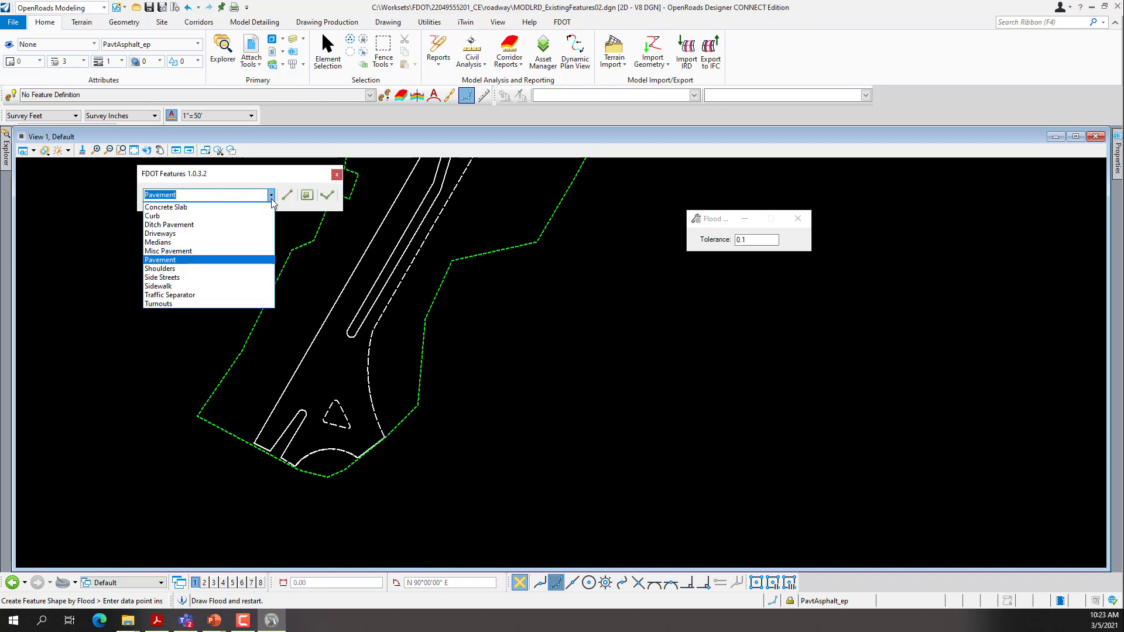
pyautogui.click(163, 269)
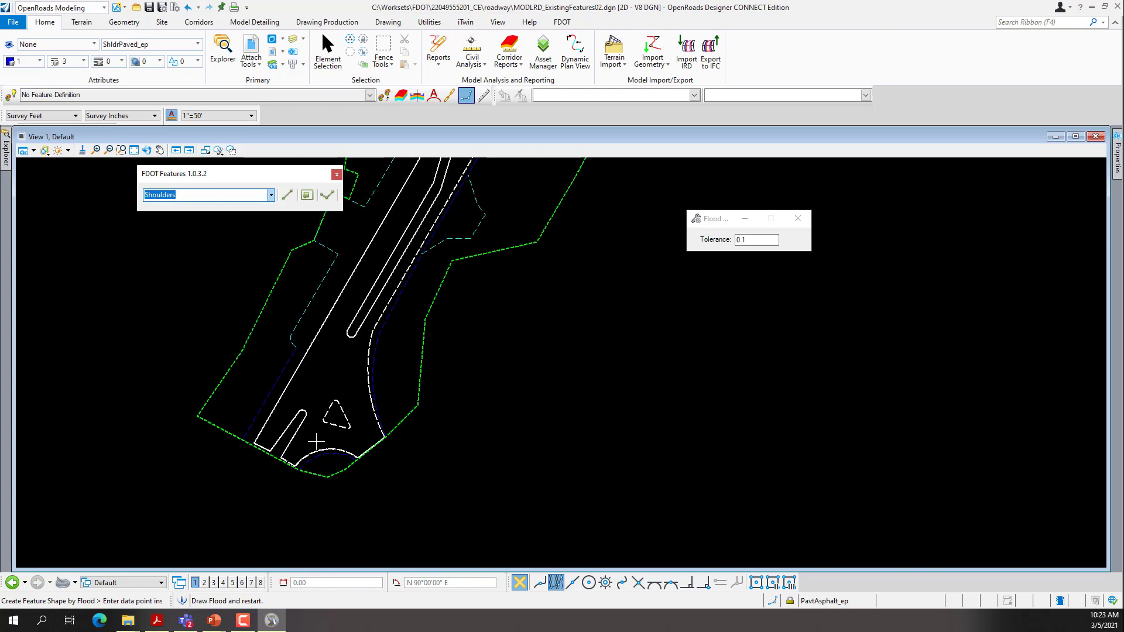
pyautogui.scroll(-1, 407, 287)
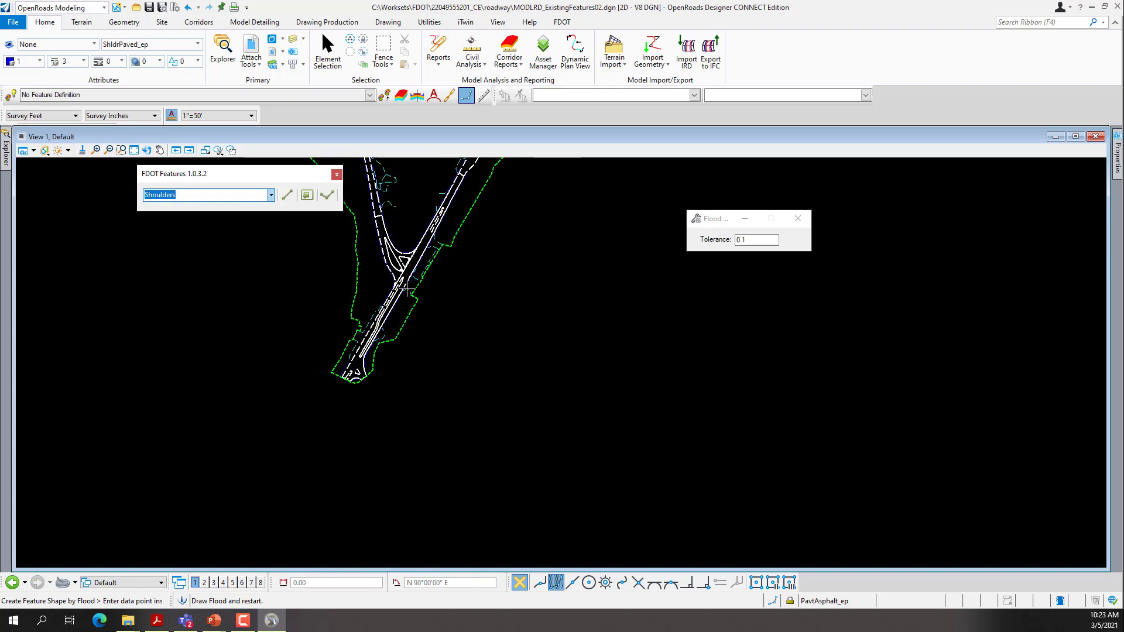
pyautogui.scroll(3, 377, 215)
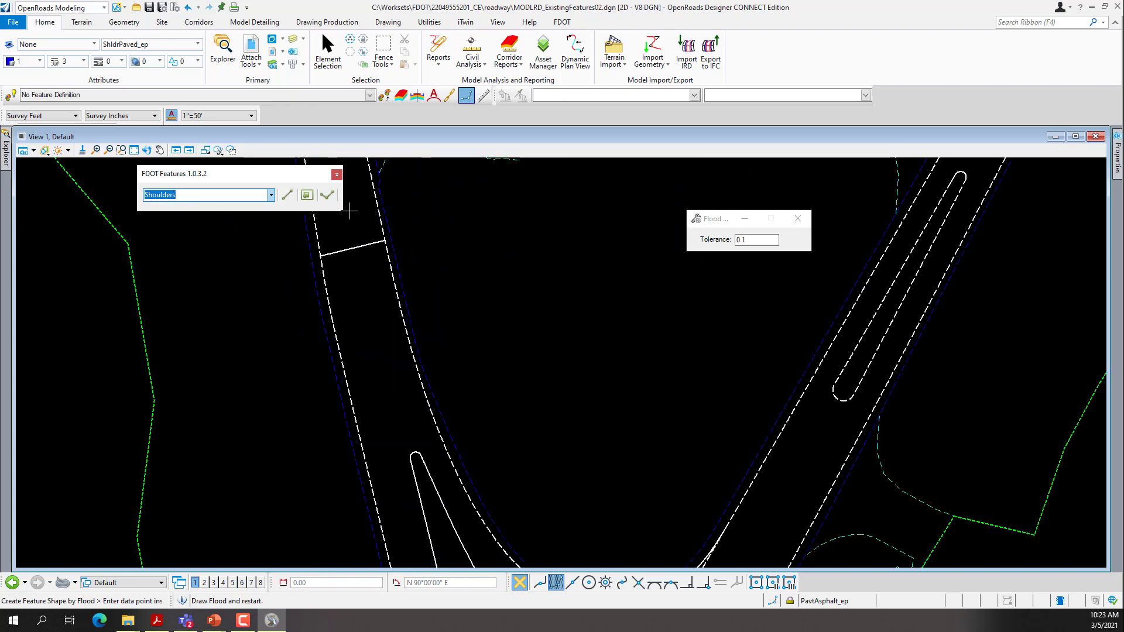
pyautogui.click(287, 196)
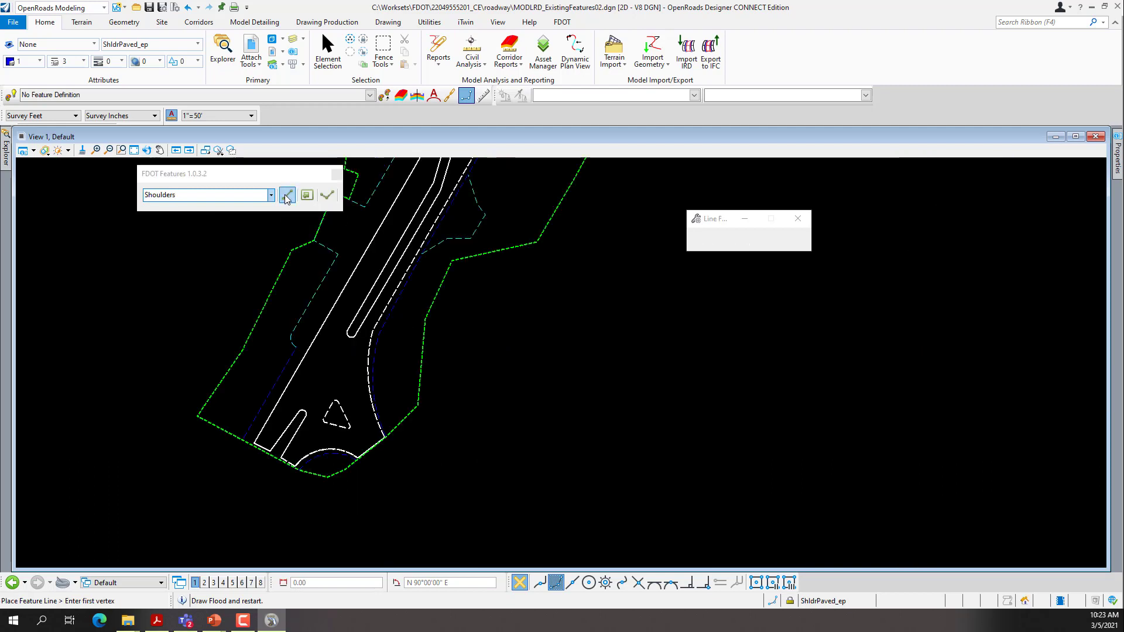
pyautogui.click(305, 351)
pyautogui.scroll(-2, 268, 397)
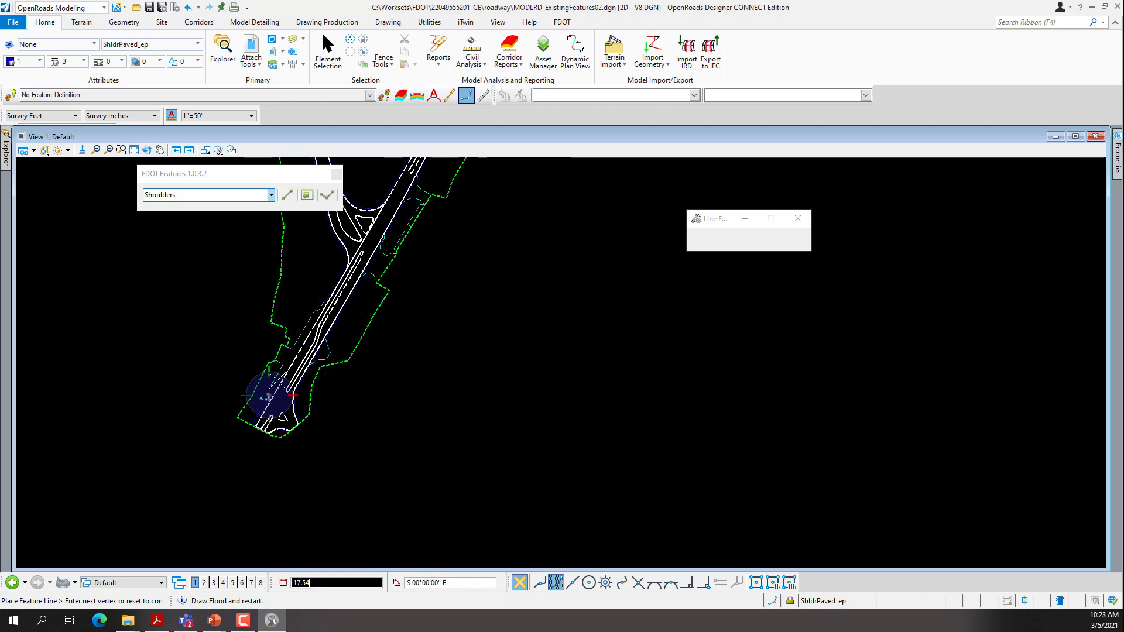
pyautogui.scroll(3, 310, 323)
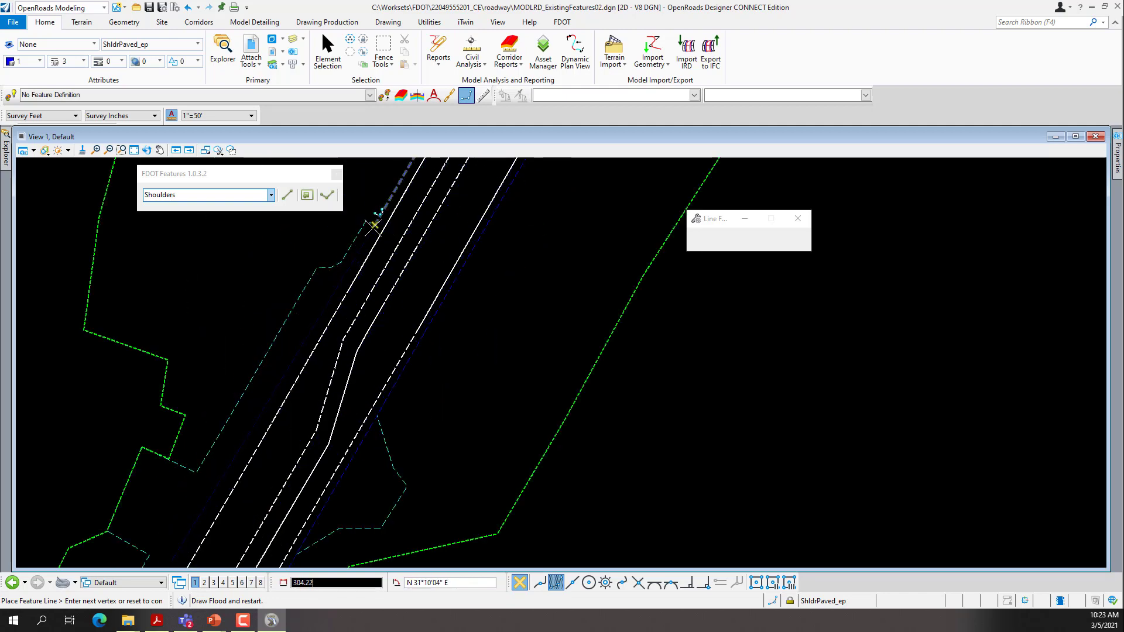
pyautogui.click(373, 226)
pyautogui.rightClick(332, 299)
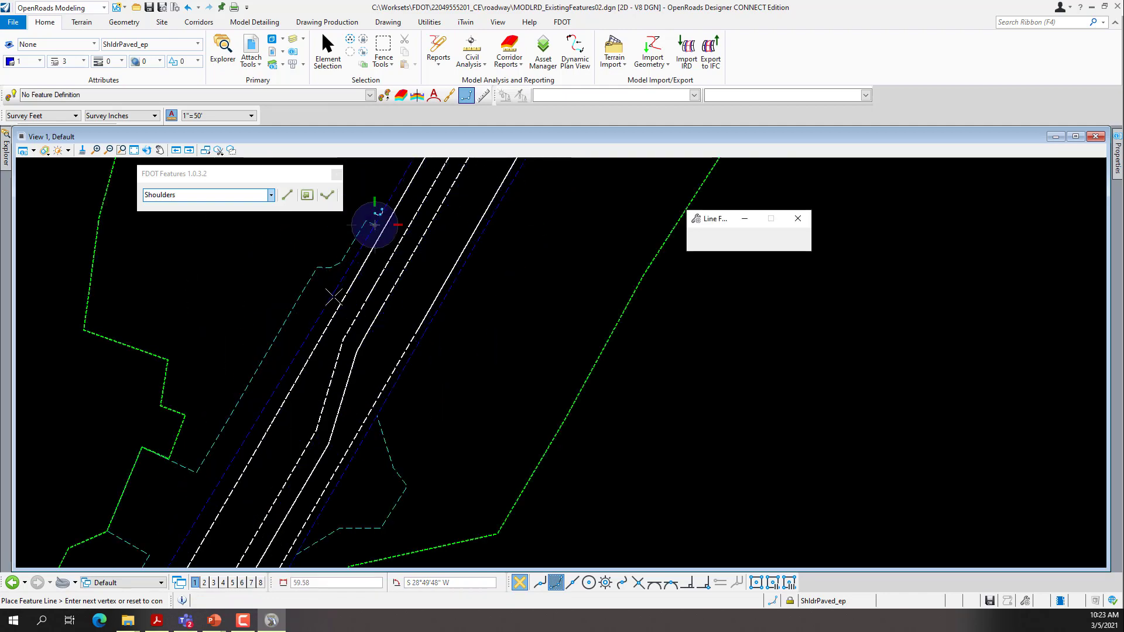
# Draw a shoulder feature line at the southwest end from the northwest shoulder edge's endpoint to the adjacent pavement corner.
pyautogui.scroll(-2, 356, 259)
pyautogui.scroll(5, 275, 339)
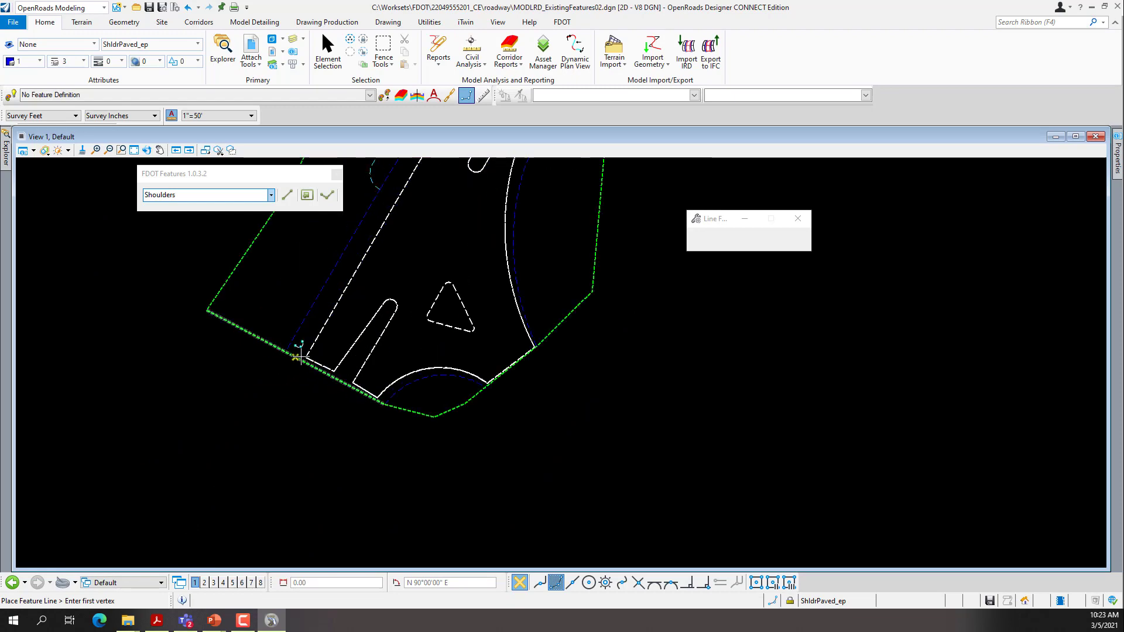
pyautogui.click(259, 331)
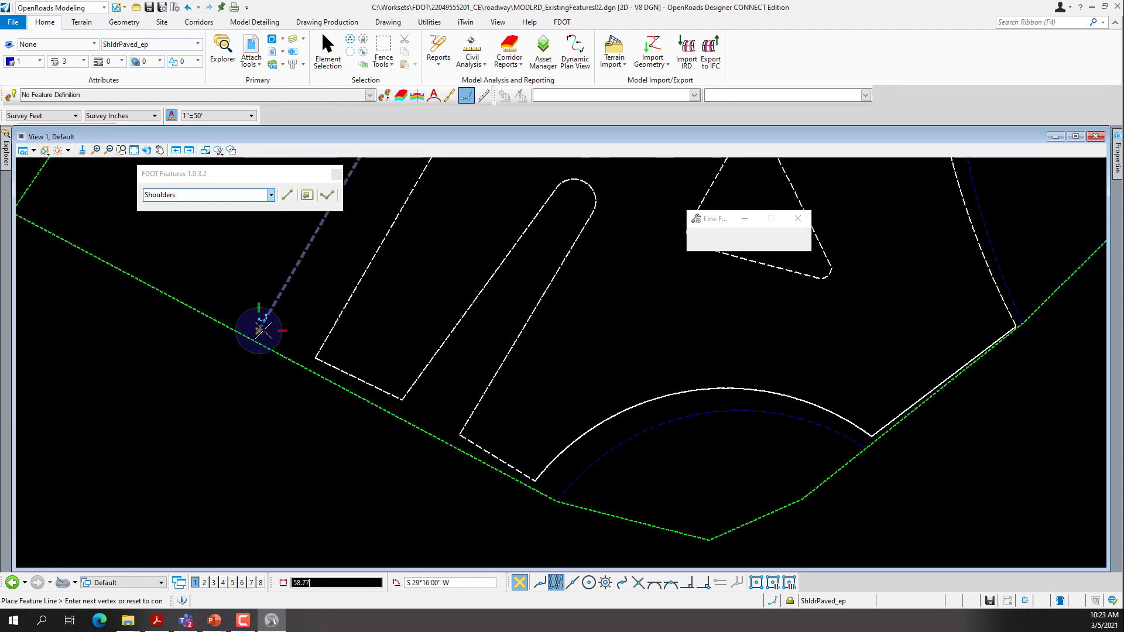
pyautogui.click(315, 357)
pyautogui.rightClick(597, 451)
pyautogui.scroll(4, 560, 501)
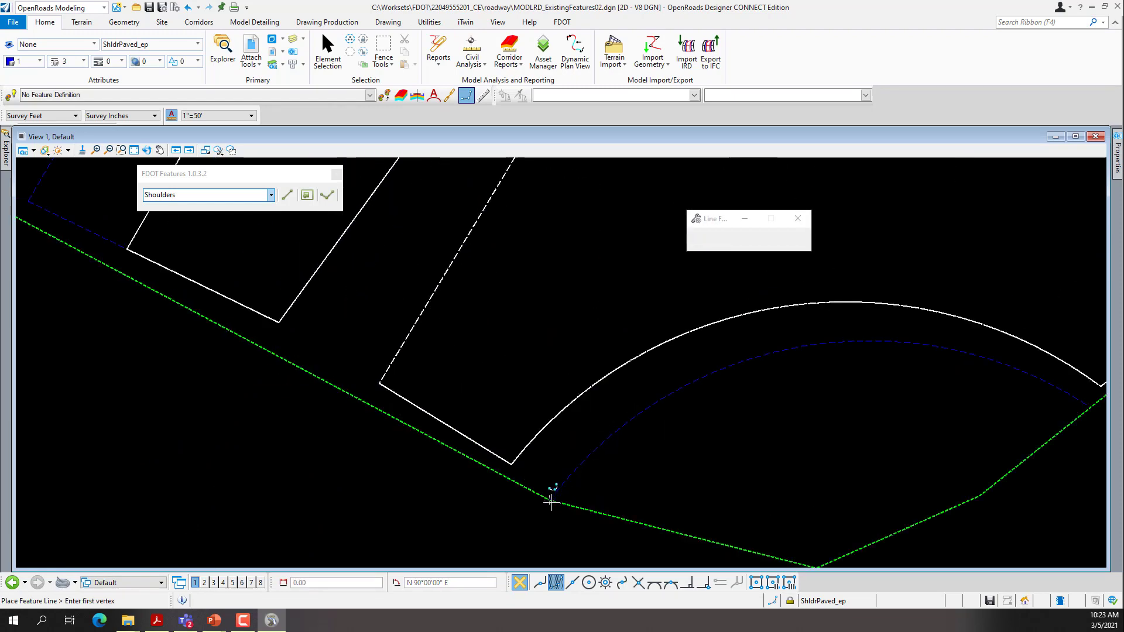
# Draw shoulder lines closing both ends of the curved shoulder strip at the south end, joining its endpoints to the adjacent pavement corners.
pyautogui.click(309, 300)
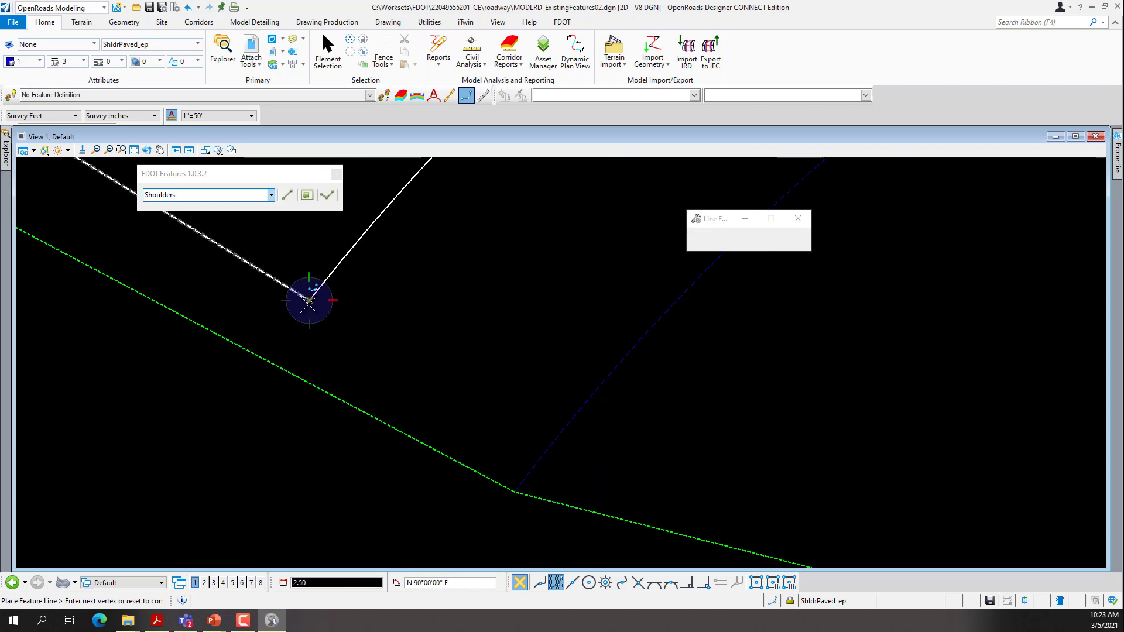
pyautogui.click(515, 491)
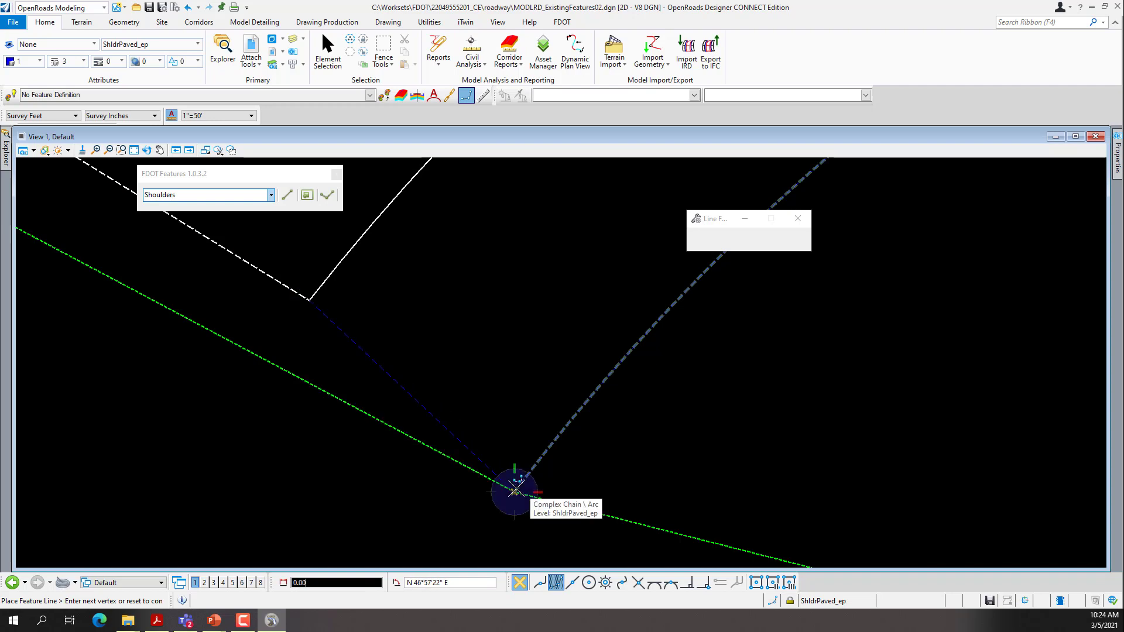
pyautogui.rightClick(259, 481)
pyautogui.scroll(-5, 210, 459)
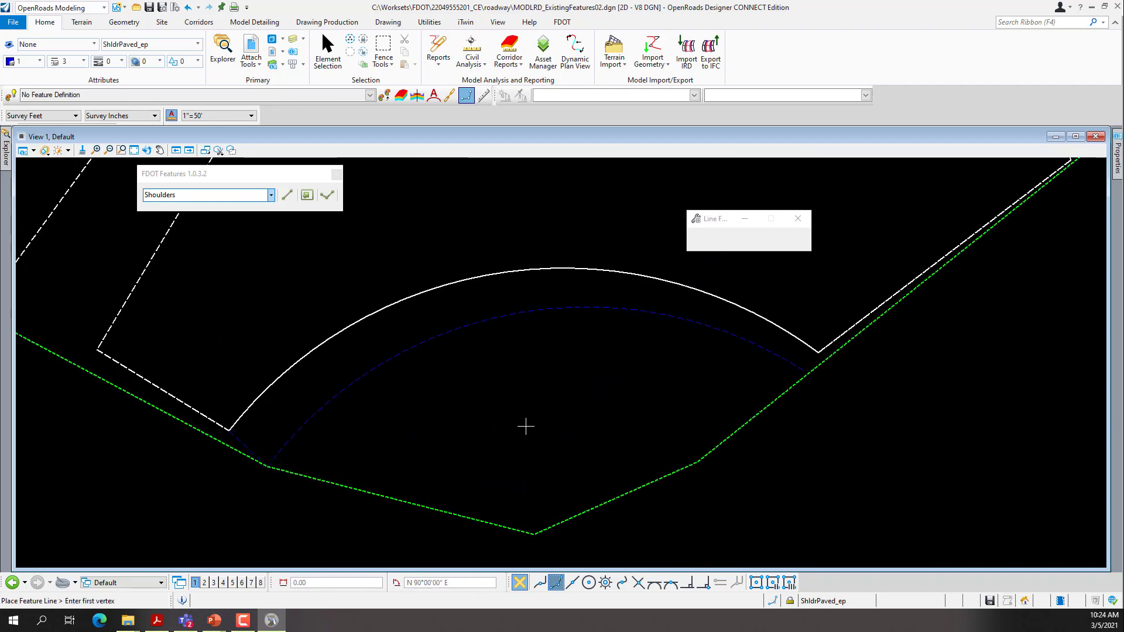
pyautogui.scroll(3, 820, 368)
pyautogui.scroll(1, 813, 373)
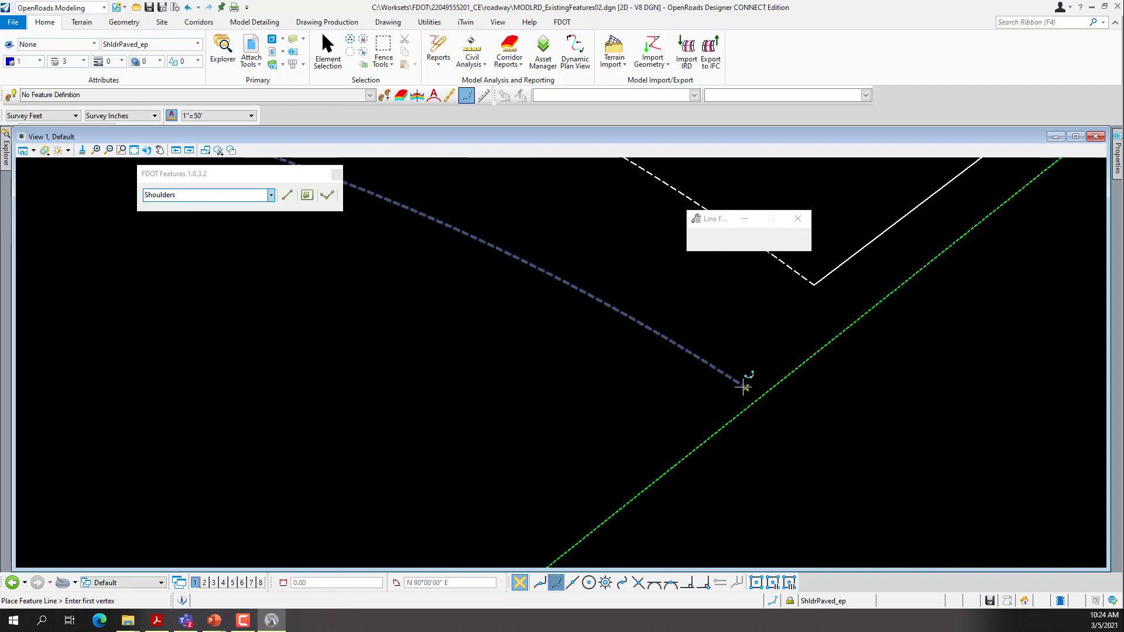
pyautogui.click(746, 387)
pyautogui.click(815, 281)
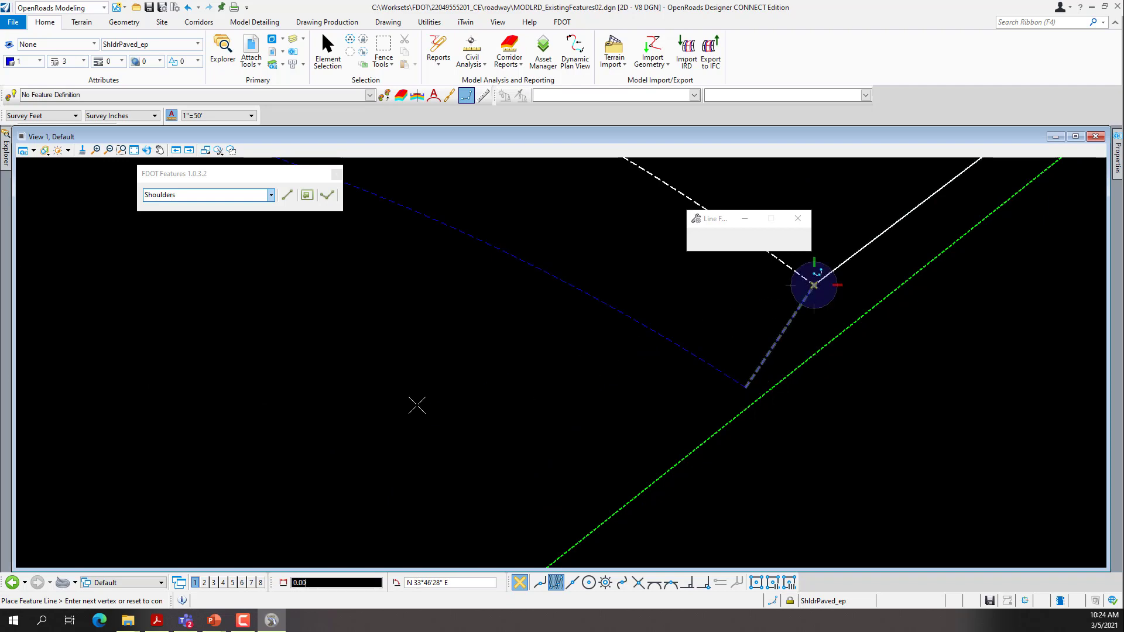
pyautogui.rightClick(357, 404)
# Draw a shoulder line at the southeast corner from the pavement corner to the endpoint of the east shoulder edge.
pyautogui.scroll(-6, 353, 403)
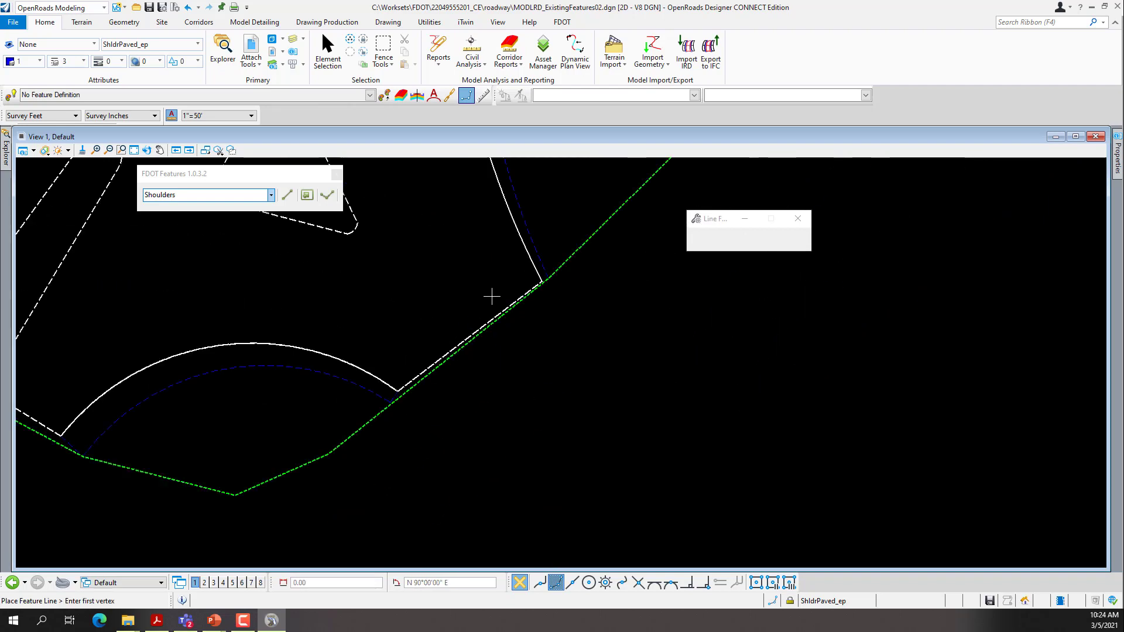
pyautogui.scroll(8, 564, 306)
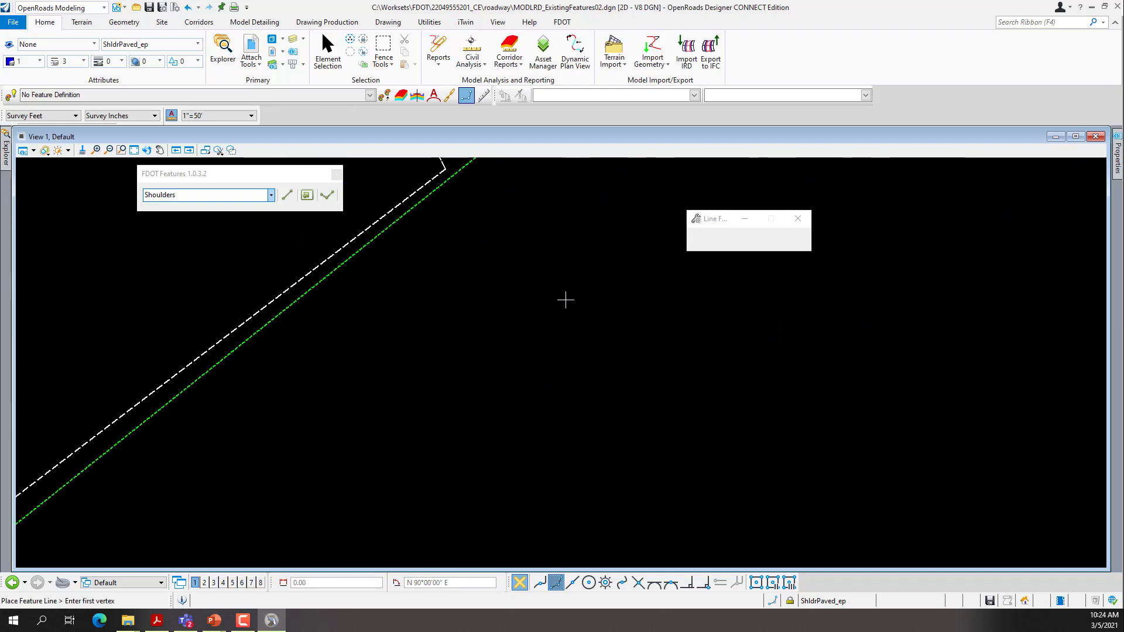
pyautogui.scroll(-8, 372, 388)
pyautogui.scroll(4, 372, 384)
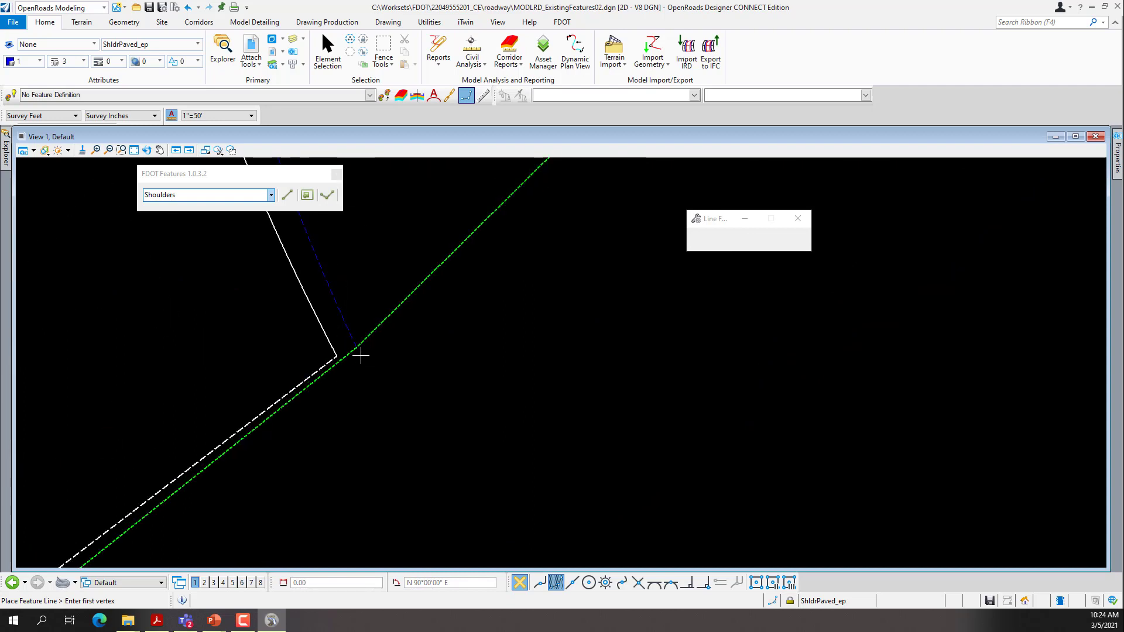
pyautogui.click(287, 368)
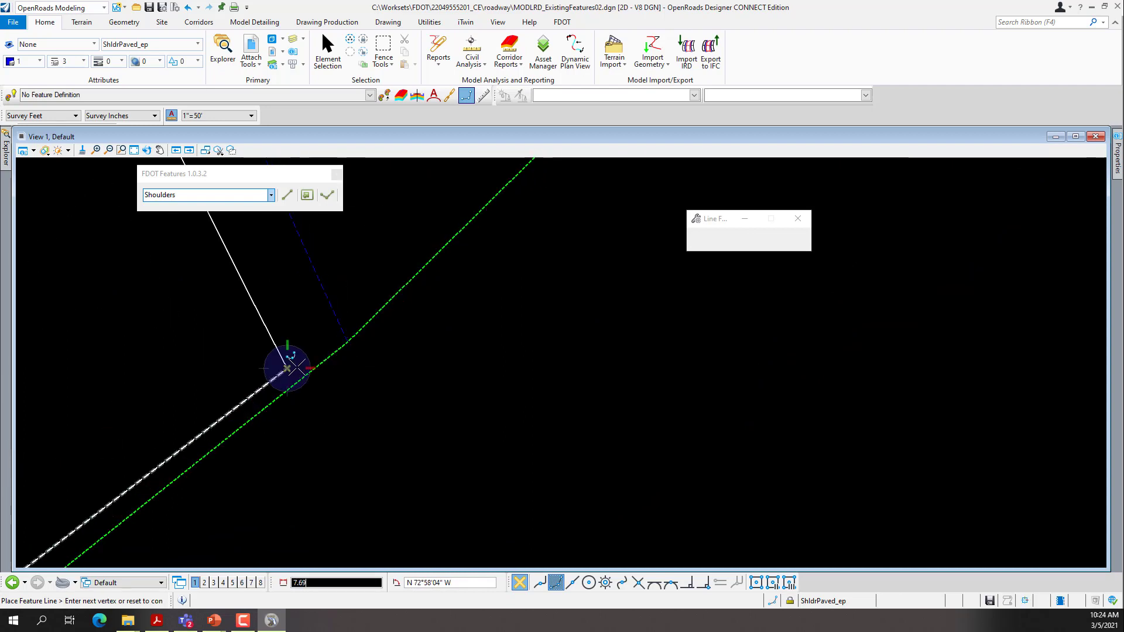
pyautogui.scroll(5, 348, 339)
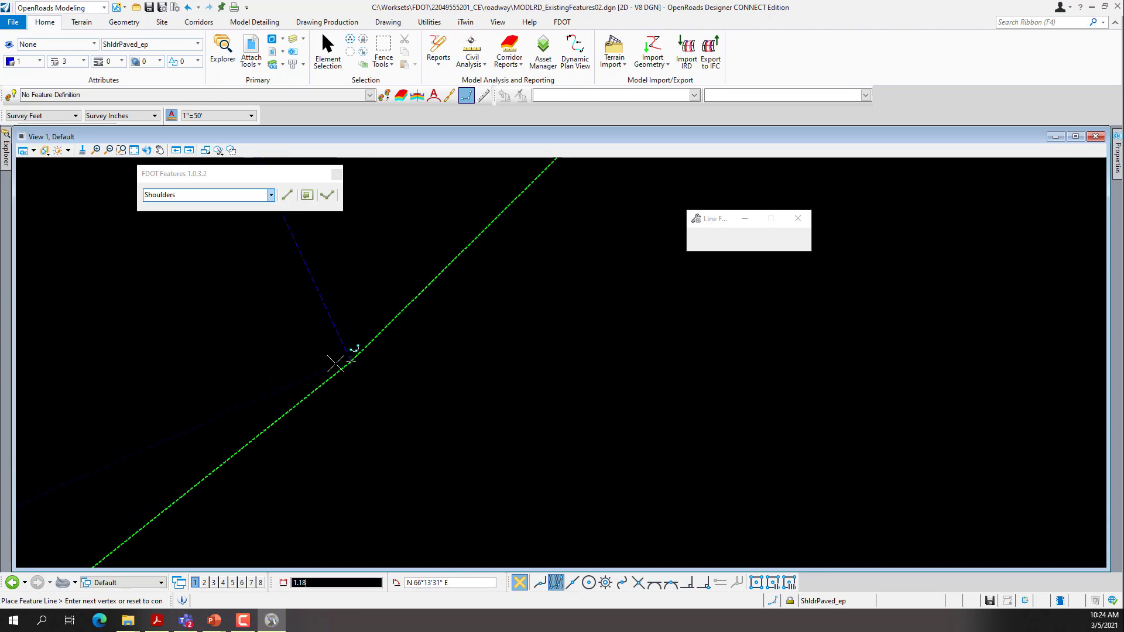
pyautogui.click(348, 359)
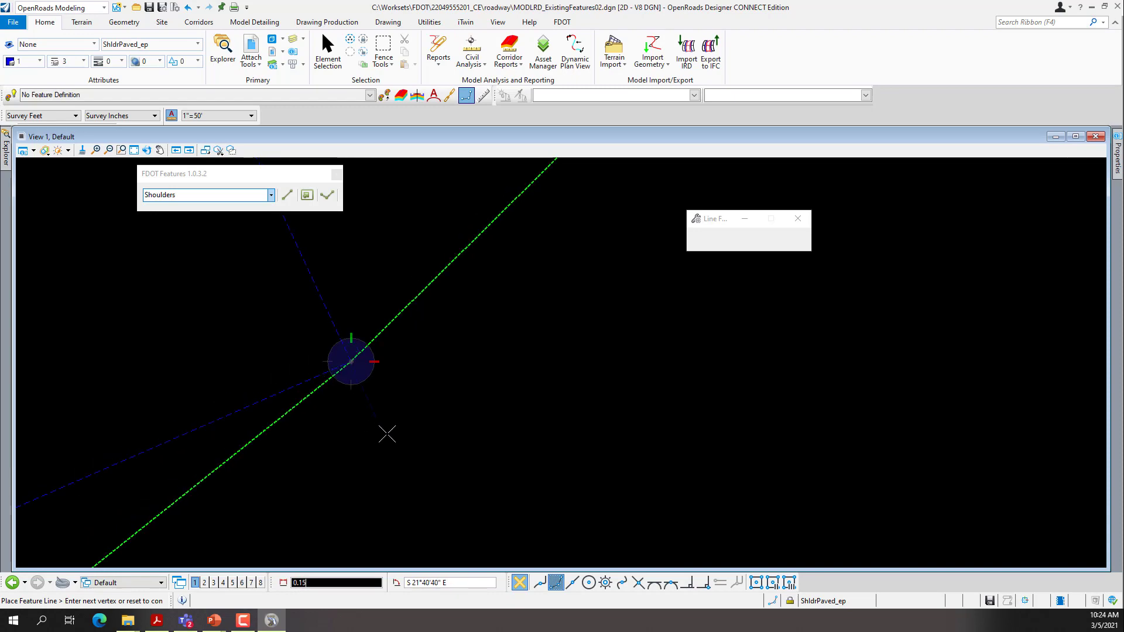
pyautogui.rightClick(497, 442)
# Draw shoulder lines across both shoulders of the northwest leg, joining the pavement closing line's ends to the shoulder edges.
pyautogui.scroll(-5, 498, 443)
pyautogui.scroll(-4, 499, 443)
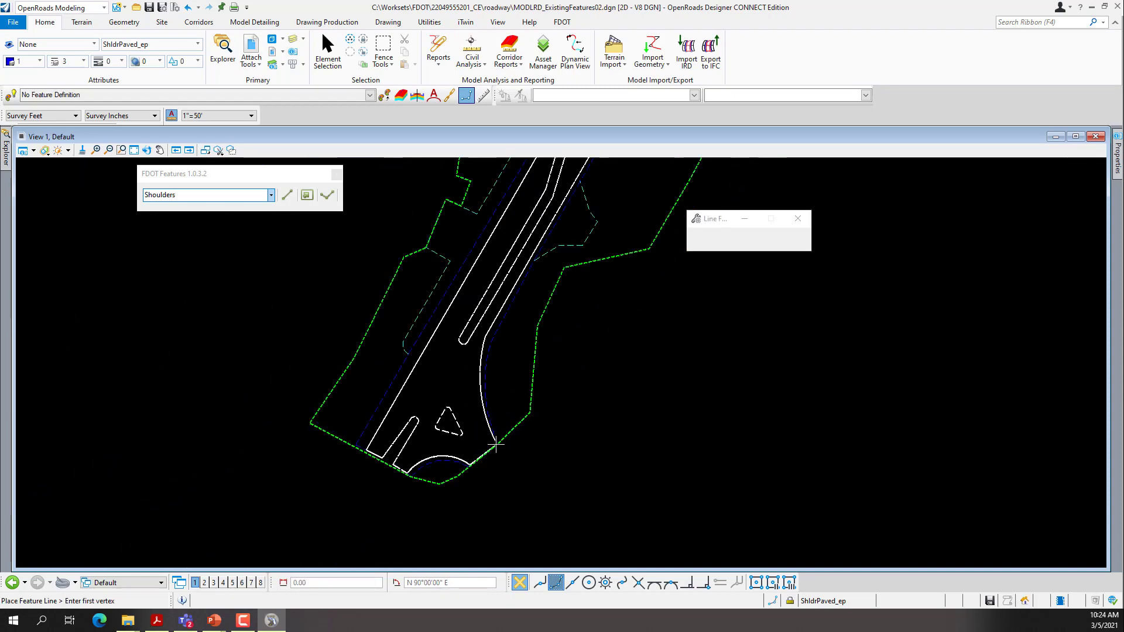
pyautogui.scroll(-3, 480, 357)
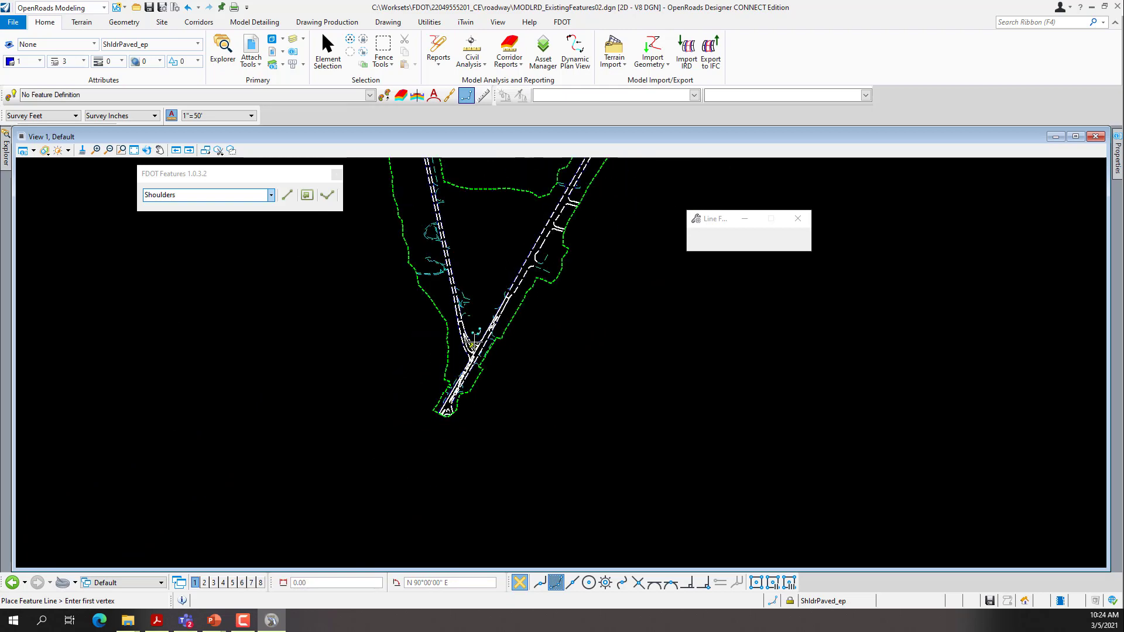
pyautogui.scroll(4, 467, 318)
pyautogui.scroll(3, 438, 309)
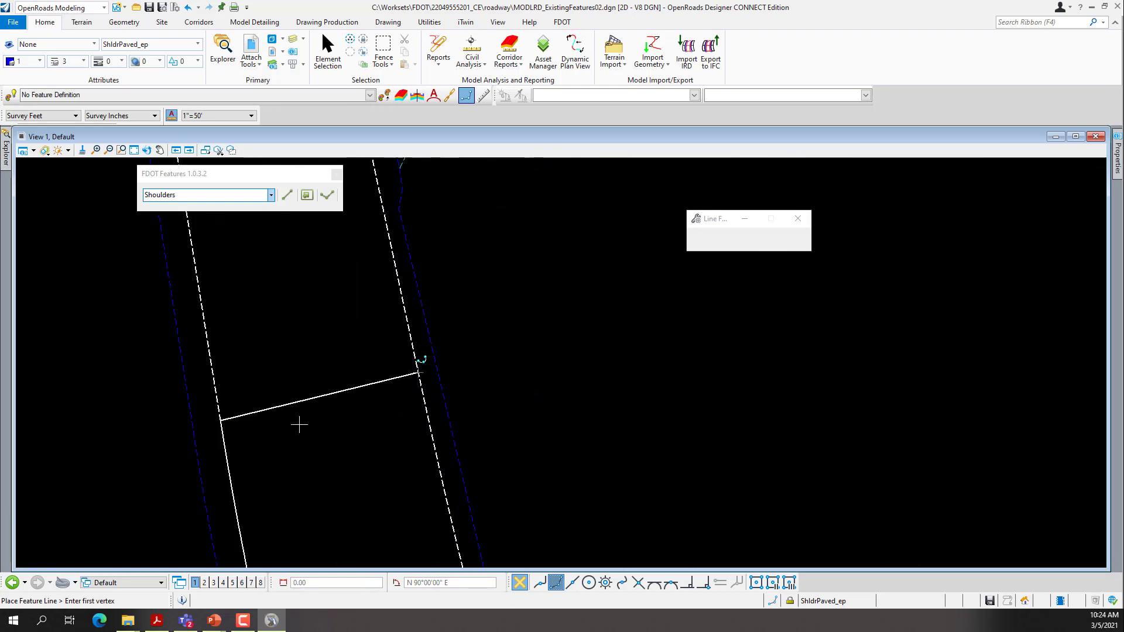
pyautogui.click(193, 429)
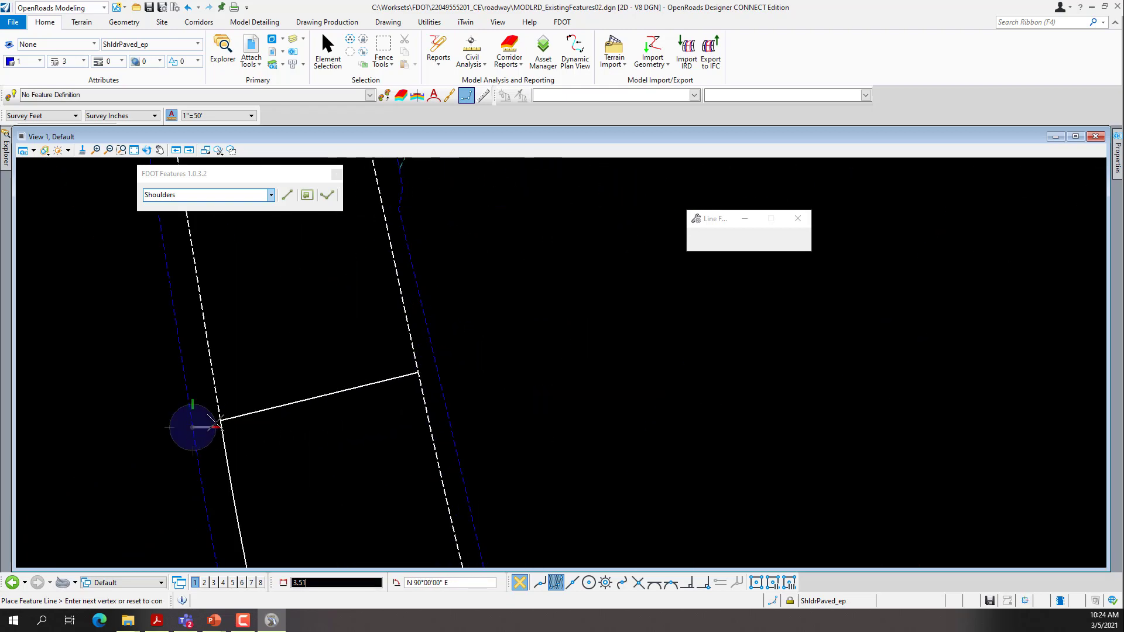
pyautogui.click(221, 420)
pyautogui.rightClick(461, 392)
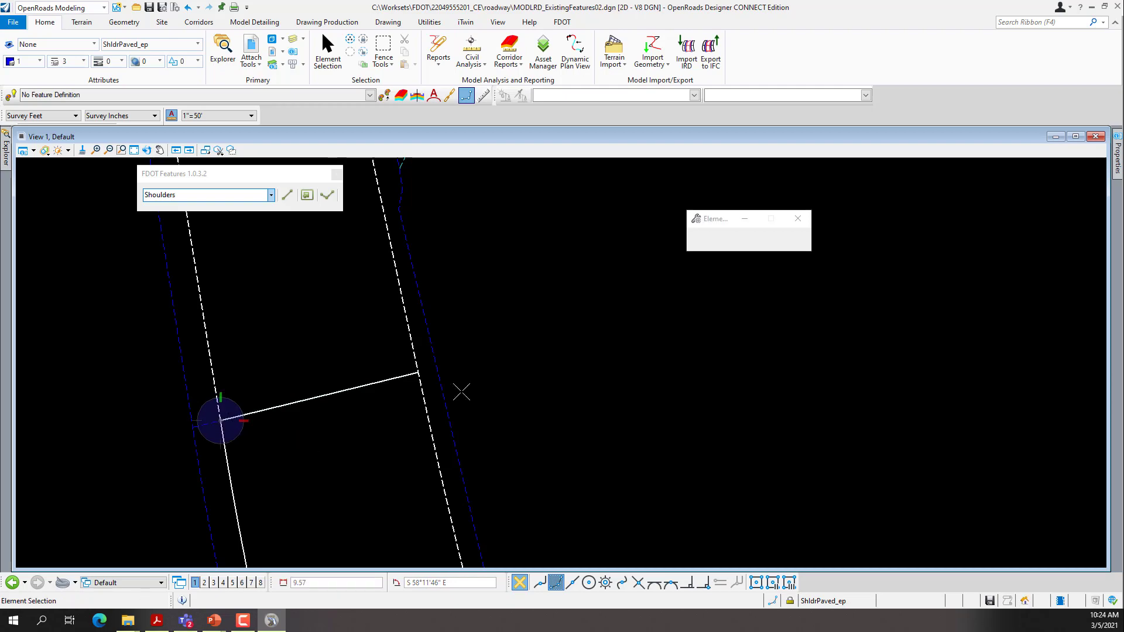
pyautogui.click(419, 373)
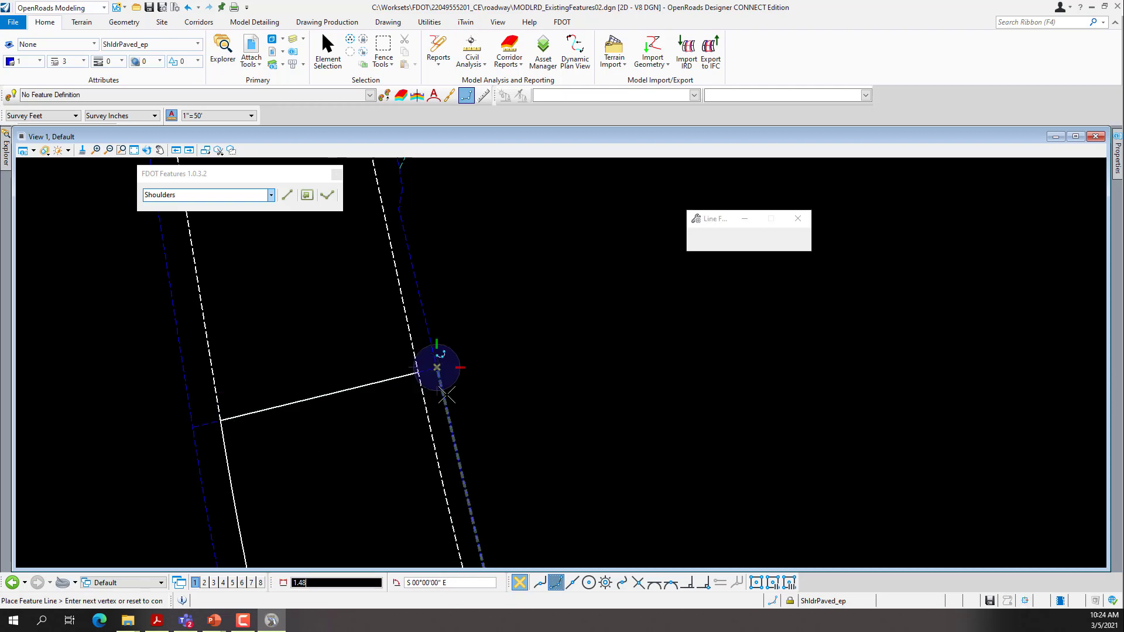
pyautogui.rightClick(472, 394)
# Draw shoulder lines across both shoulders of the northeast leg, joining the pavement closing line's ends to the shoulder edges.
pyautogui.scroll(-5, 507, 345)
pyautogui.scroll(3, 536, 350)
pyautogui.scroll(-3, 466, 375)
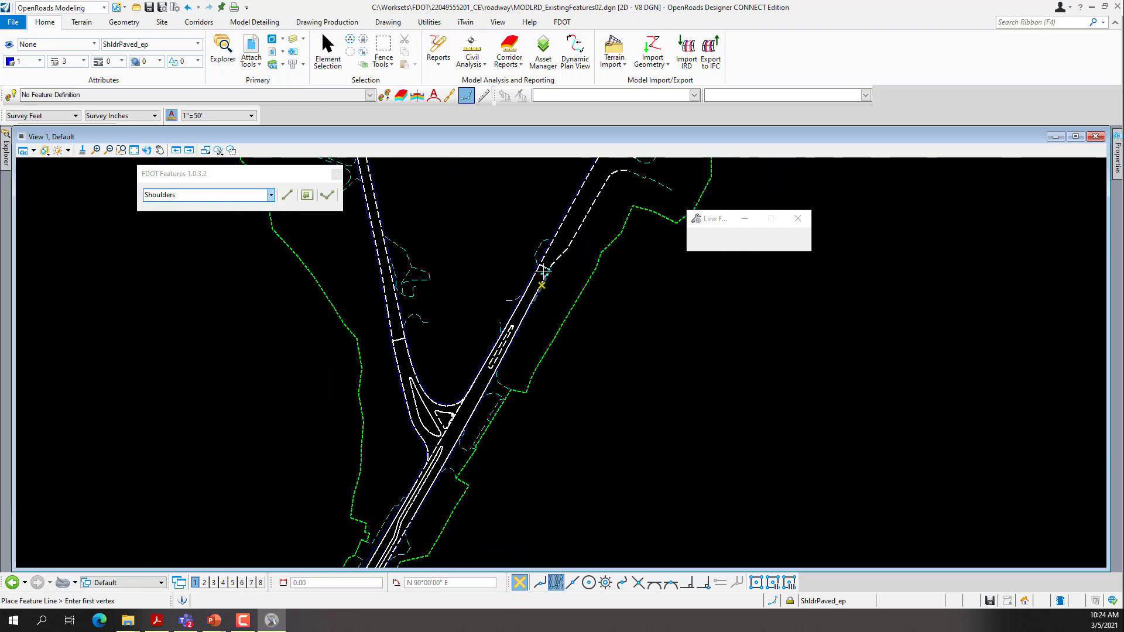
pyautogui.scroll(4, 535, 281)
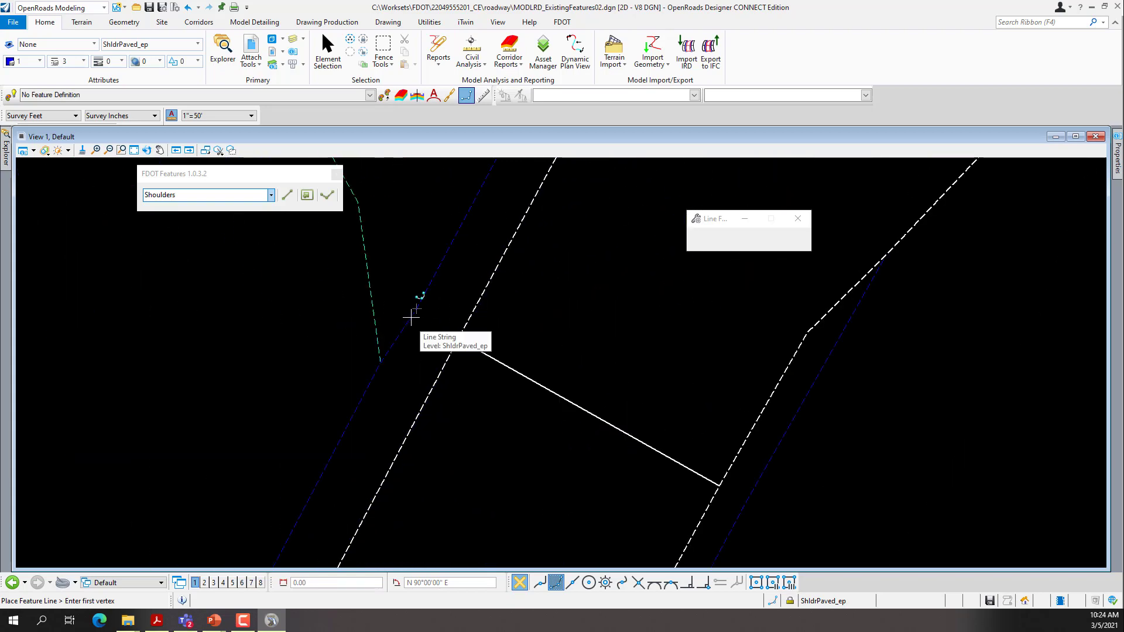
pyautogui.click(417, 309)
pyautogui.click(459, 340)
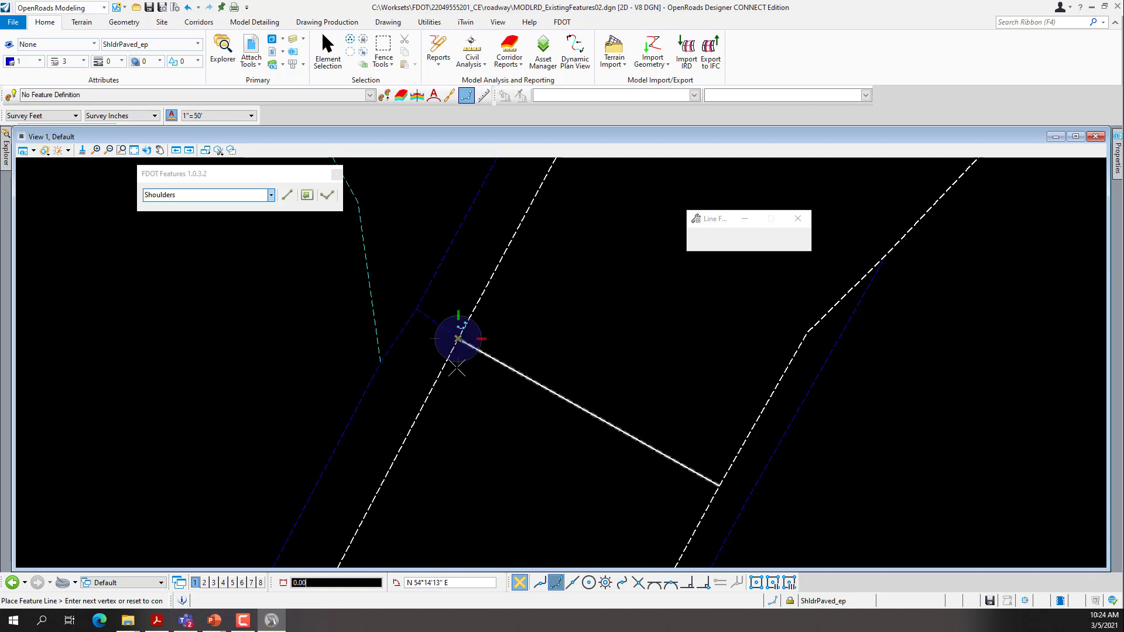
pyautogui.rightClick(459, 414)
pyautogui.click(722, 486)
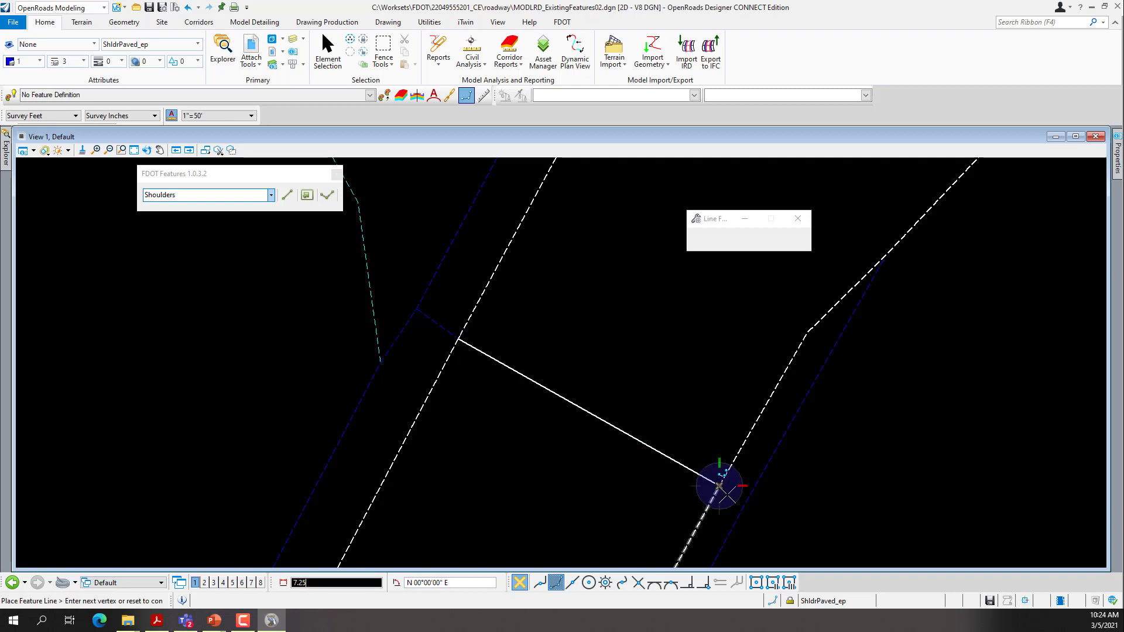
pyautogui.click(743, 502)
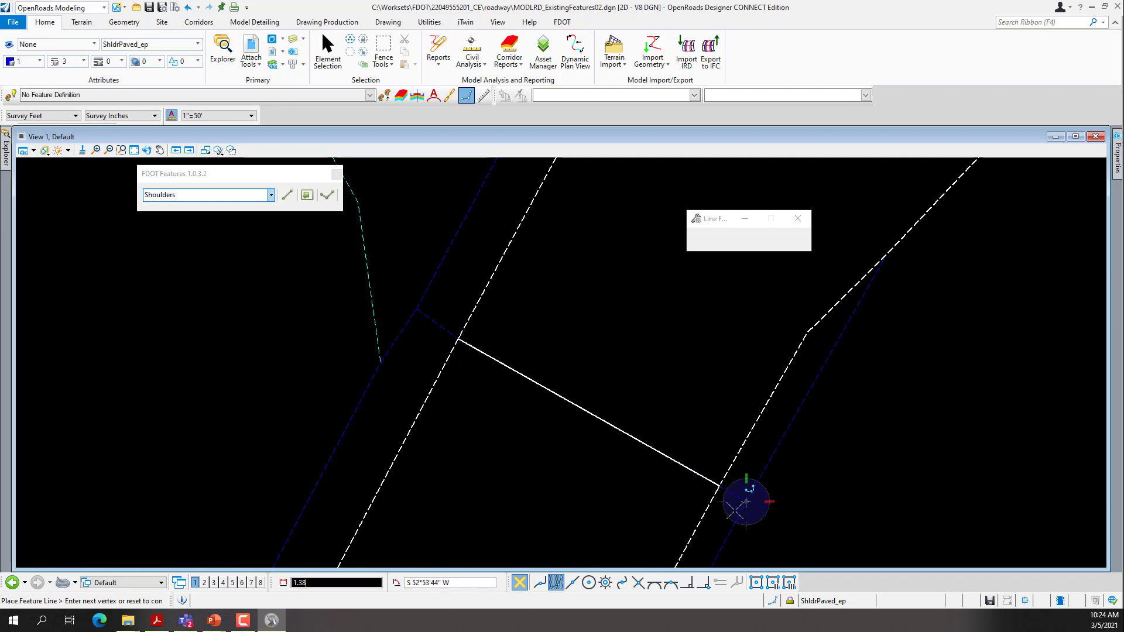
pyautogui.rightClick(653, 527)
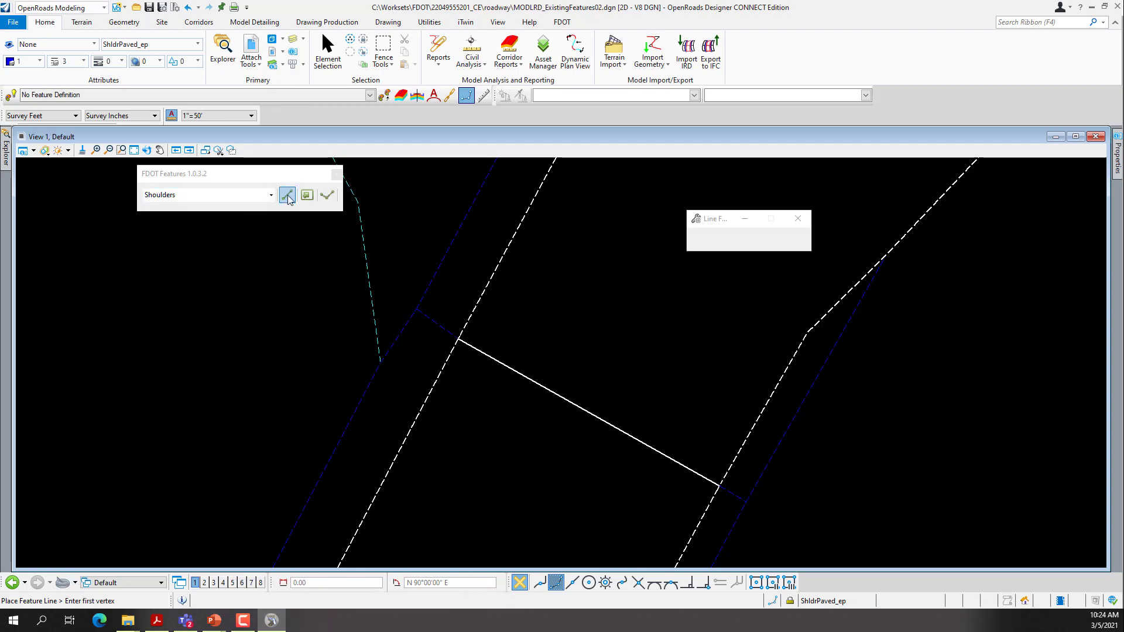
# Create a shoulder feature shape by flood, with tolerance 0.1, for the curved strip at the south end.
pyautogui.click(327, 196)
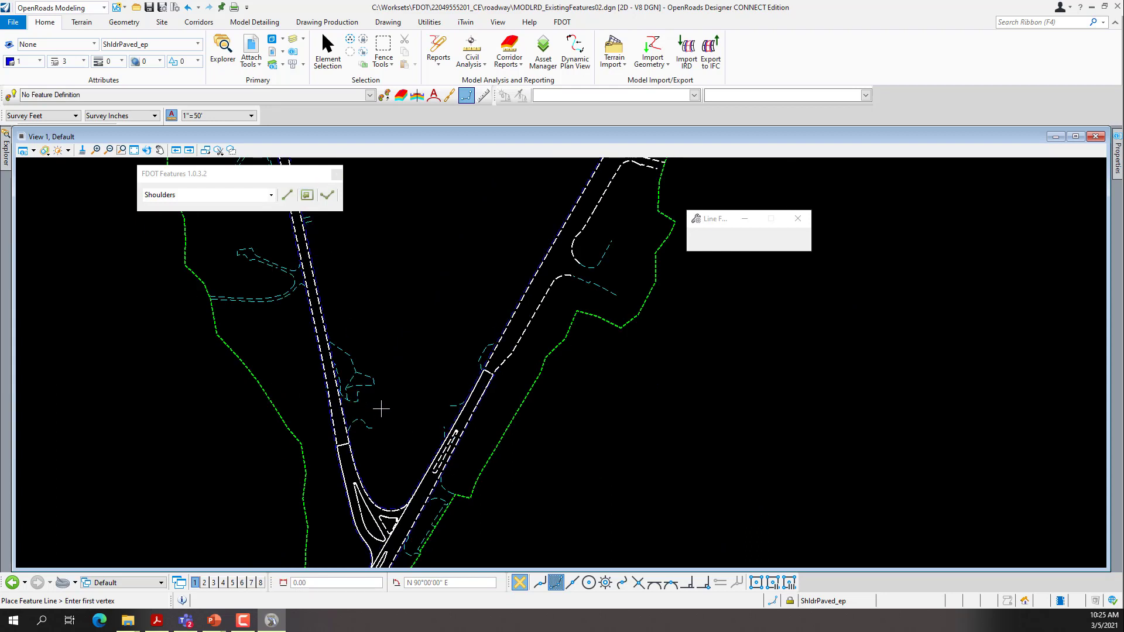
pyautogui.click(306, 198)
pyautogui.scroll(-3, 460, 291)
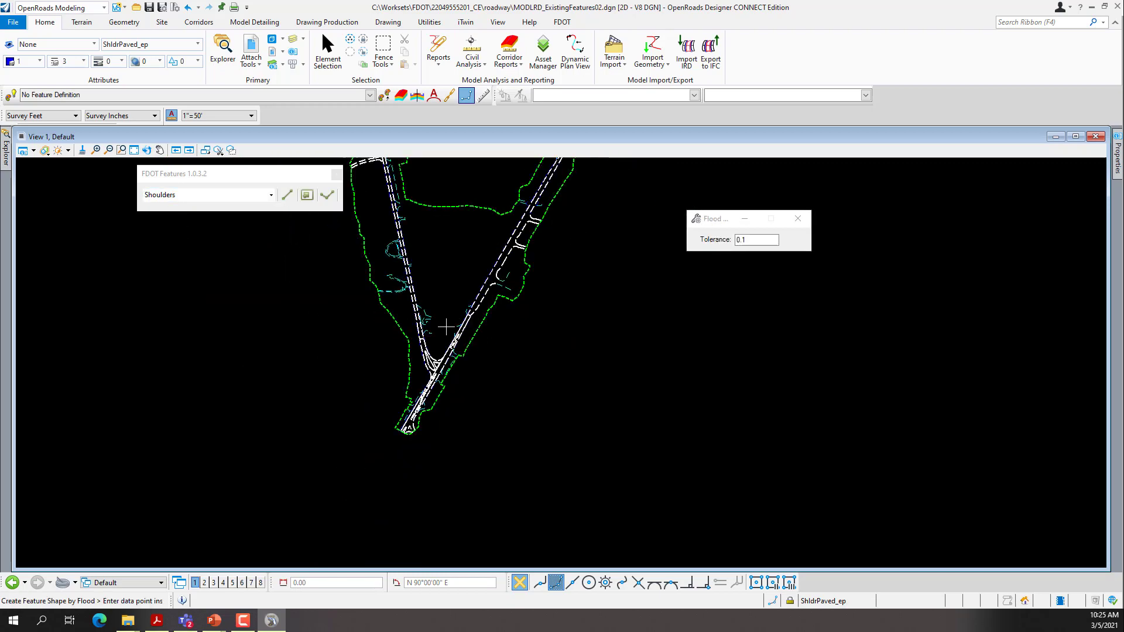
pyautogui.scroll(1, 410, 437)
pyautogui.scroll(3, 410, 436)
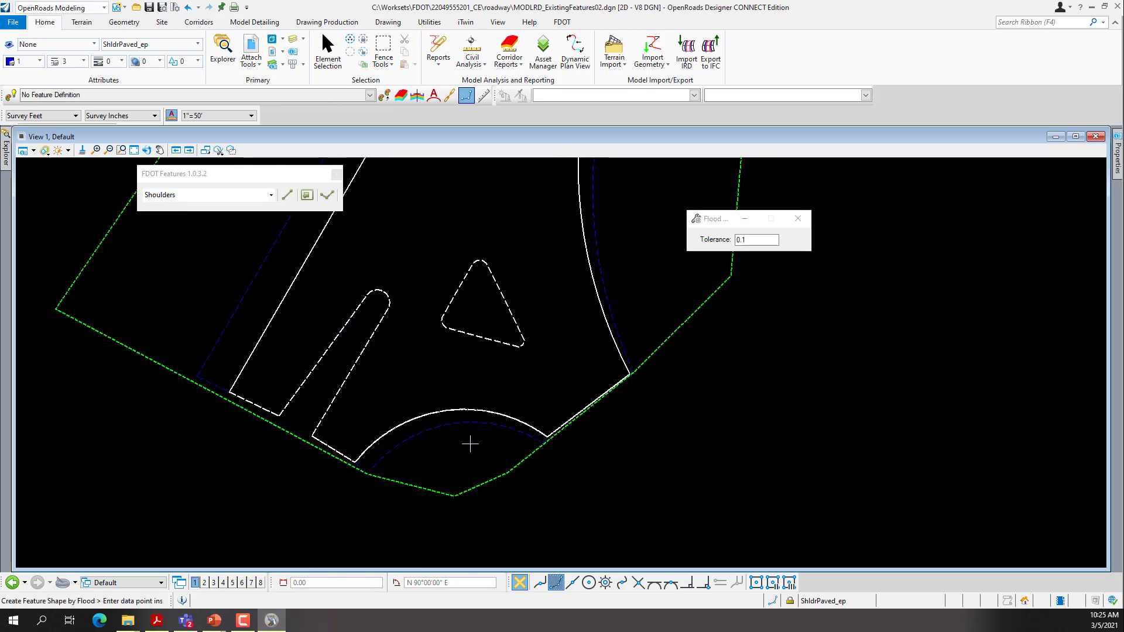
pyautogui.click(424, 399)
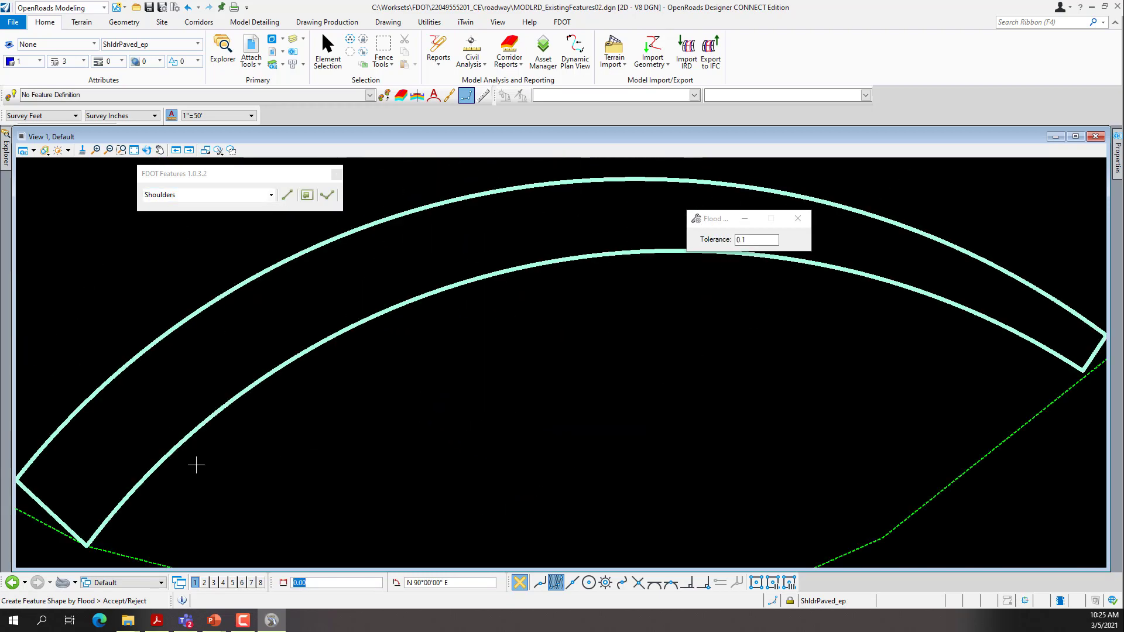
pyautogui.click(490, 430)
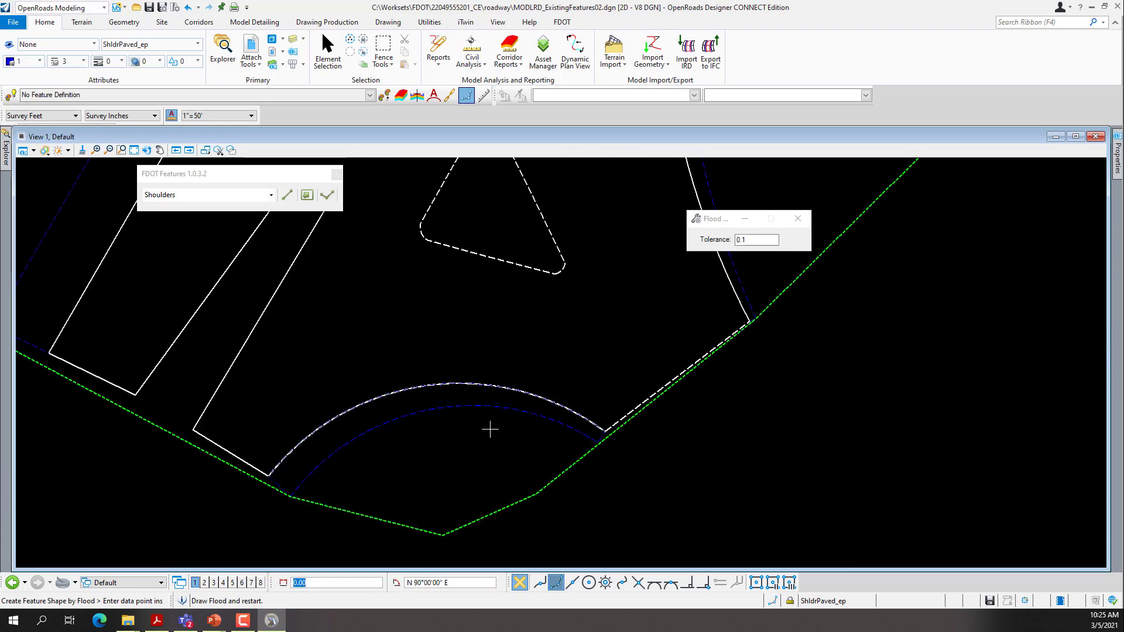
# Create shoulder shapes by flood for the long west shoulder and the long east shoulder of the diagonal road.
pyautogui.click(82, 248)
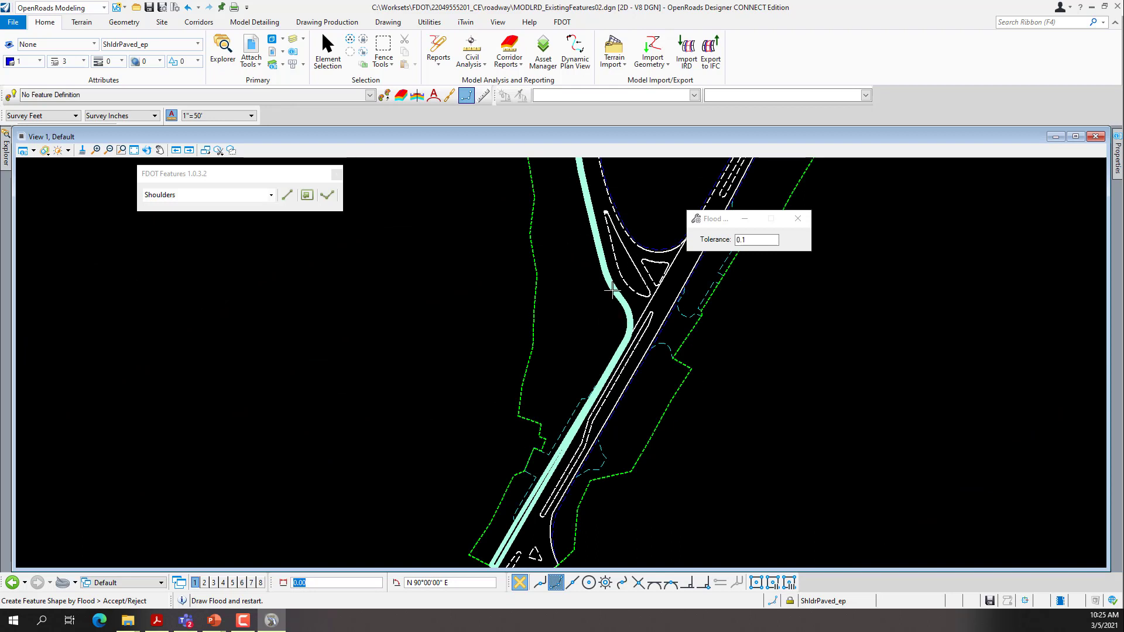
pyautogui.click(466, 385)
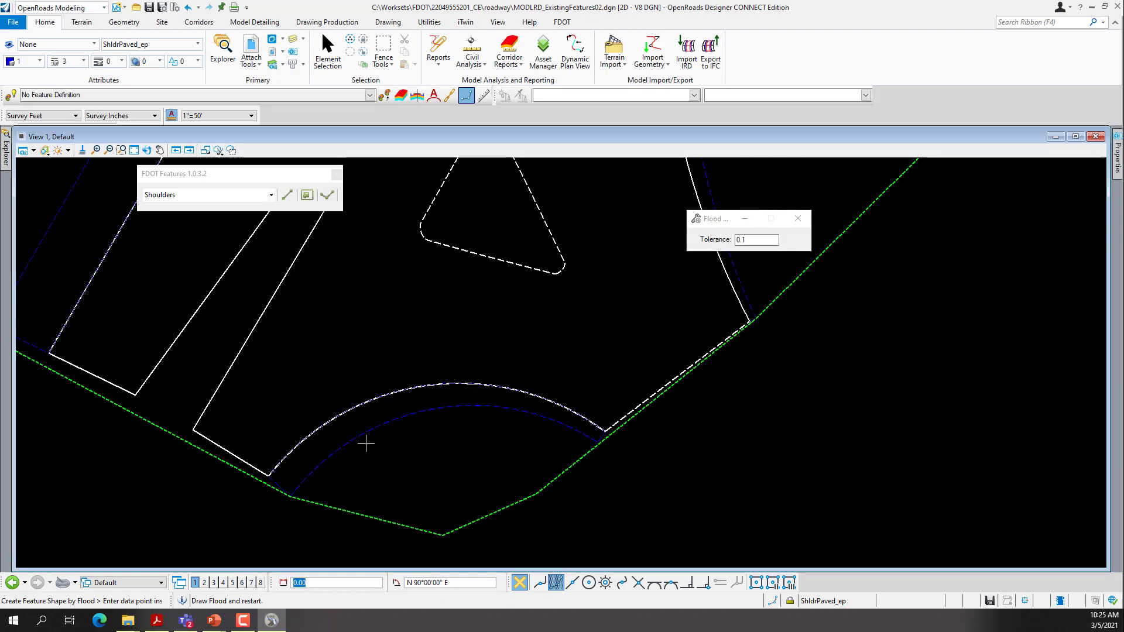
pyautogui.scroll(-2, 333, 472)
pyautogui.scroll(-2, 334, 471)
pyautogui.click(402, 349)
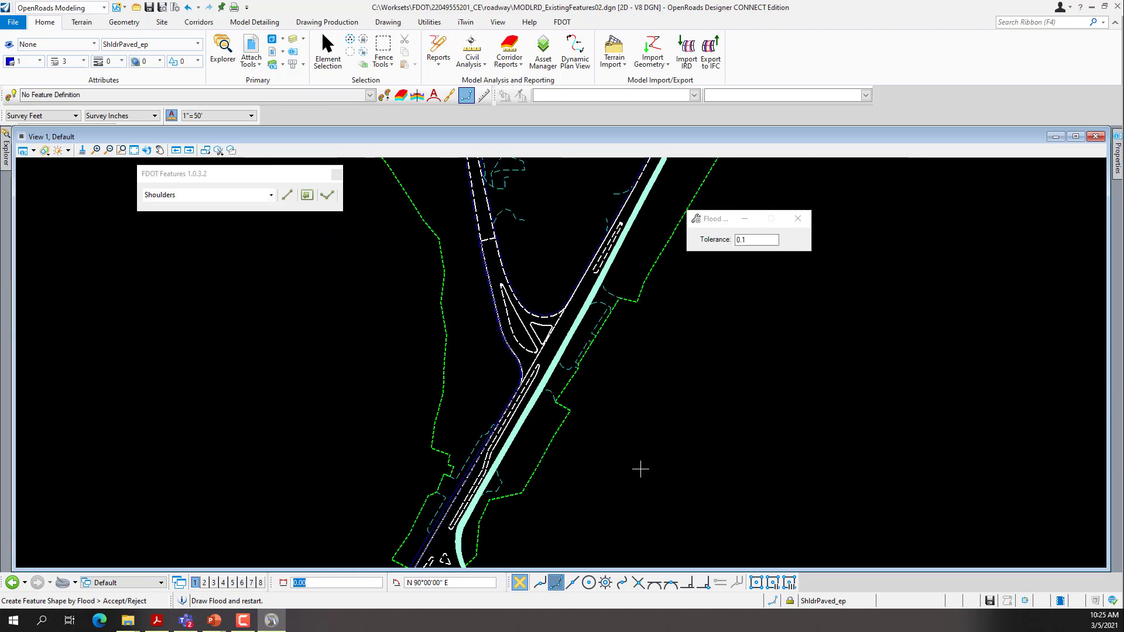
pyautogui.click(649, 492)
# Create a shoulder shape by flood for the curved inner shoulder between the two northern legs and close the FDOT Features tool.
pyautogui.scroll(-5, 511, 544)
pyautogui.scroll(2, 544, 411)
pyautogui.scroll(5, 544, 404)
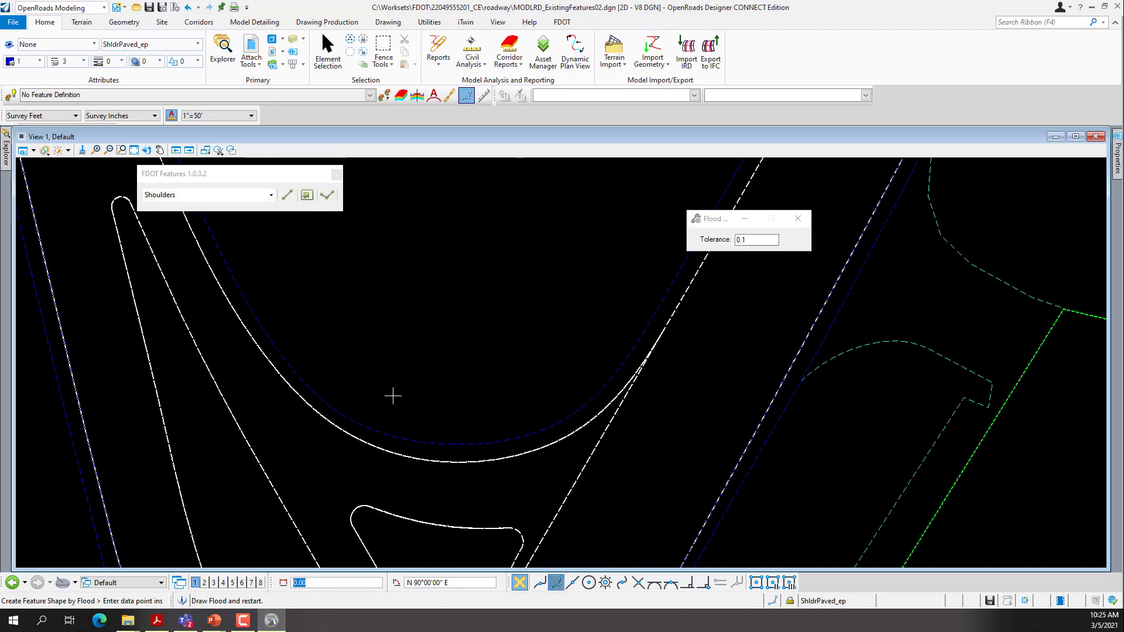
pyautogui.click(309, 393)
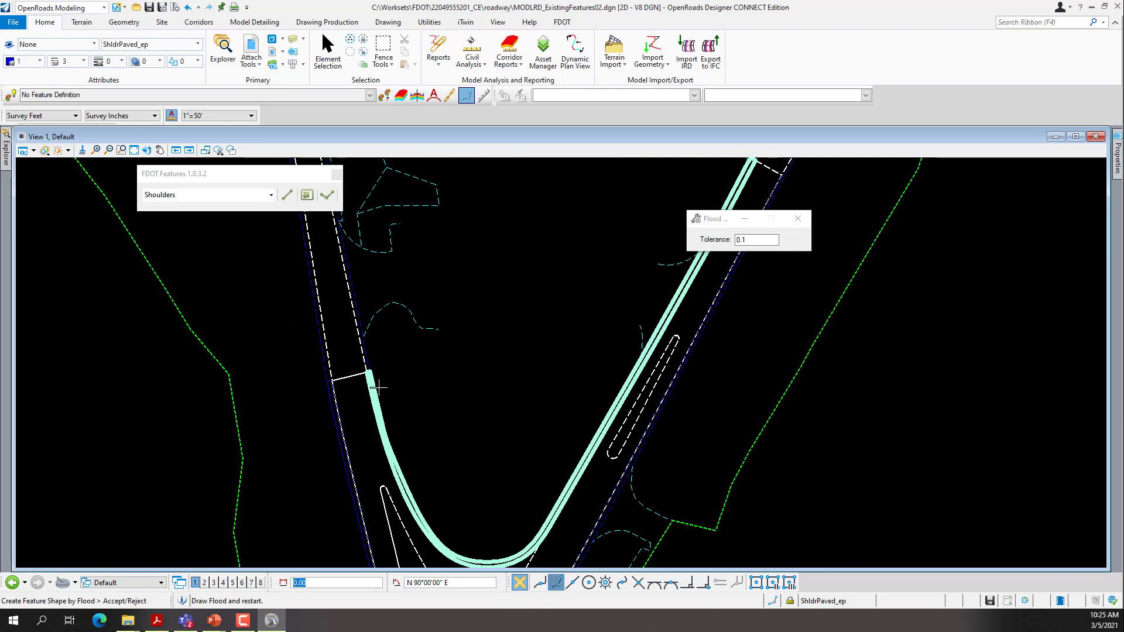
pyautogui.click(402, 381)
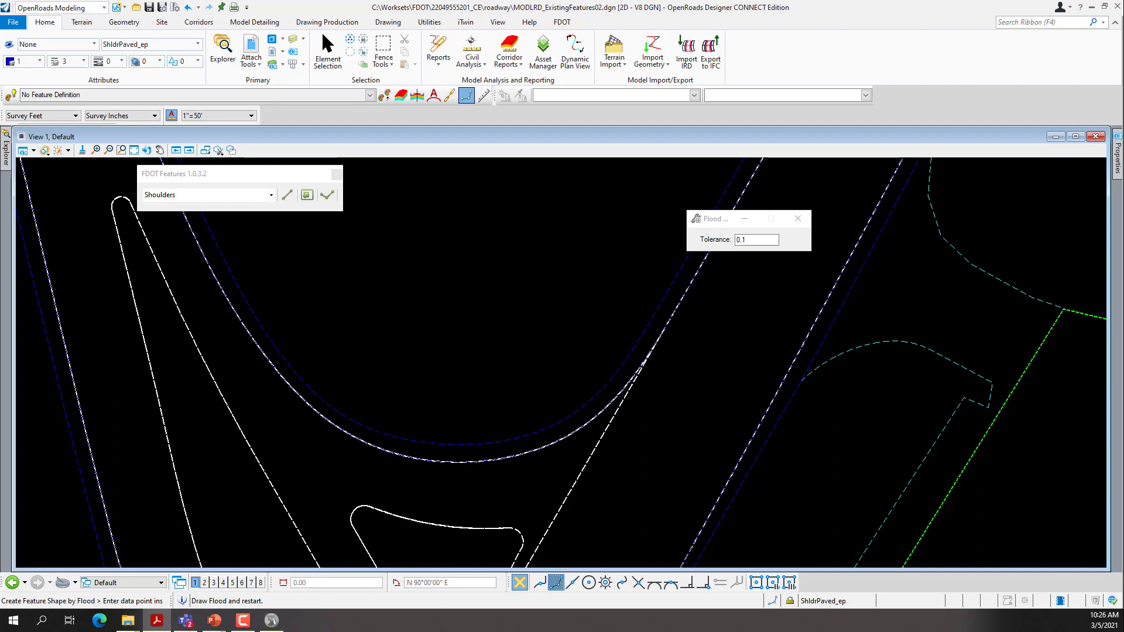
pyautogui.click(336, 175)
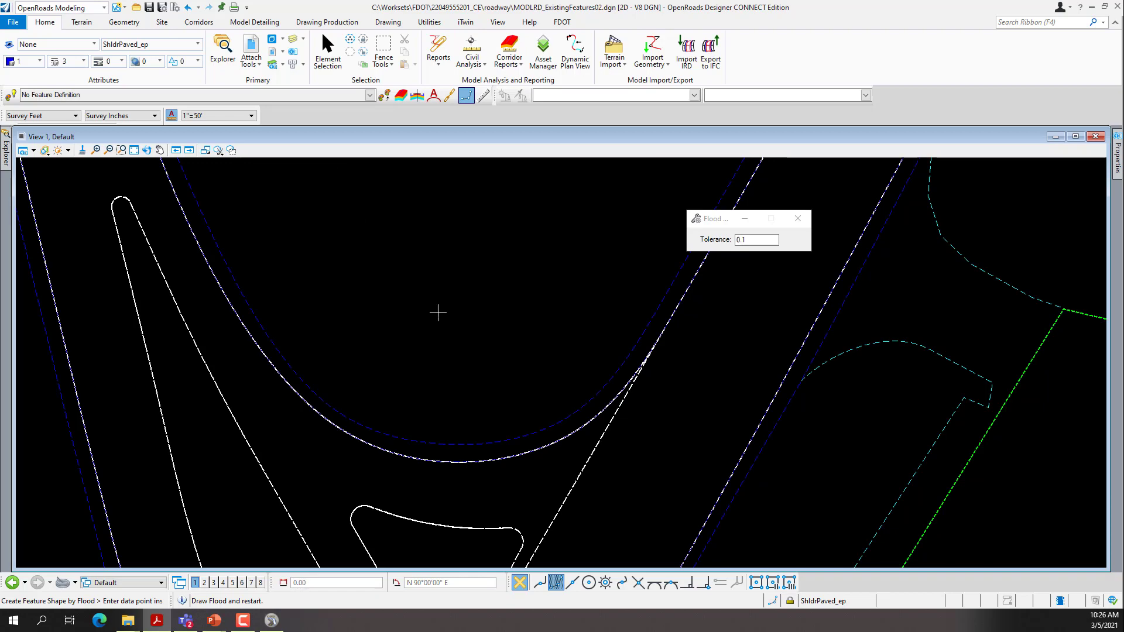
# Switch to Acrobat Reader and read Exercise 1.3 on creating external existing feature terrains, then return to the OpenRoads model.
pyautogui.scroll(-5, 438, 313)
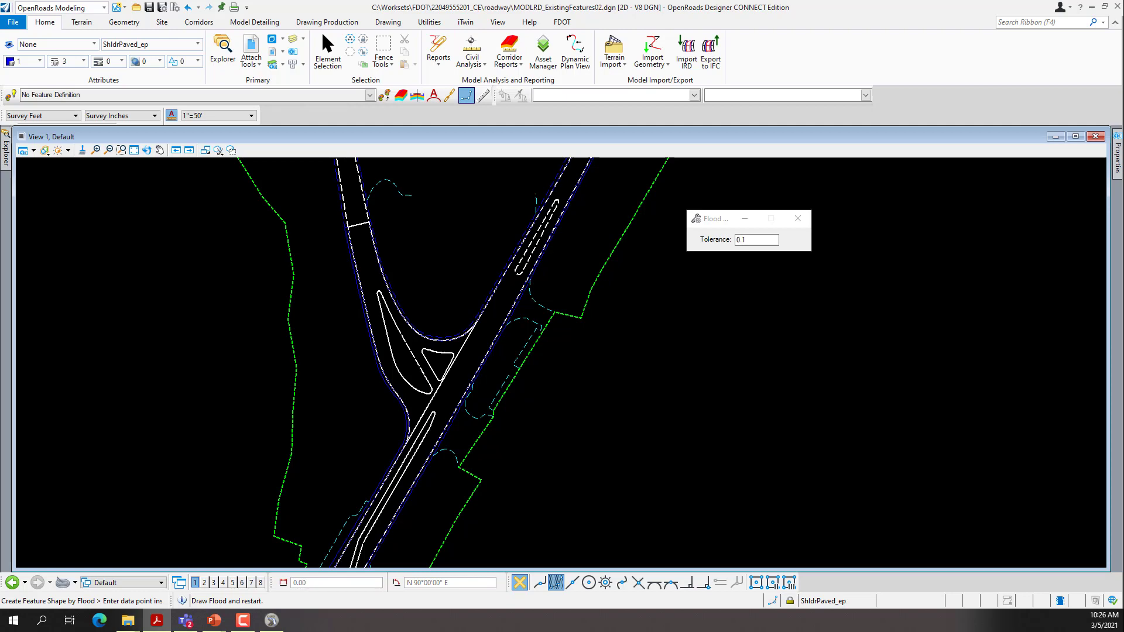
pyautogui.moveTo(0, 305); pyautogui.dragTo(537, 95)
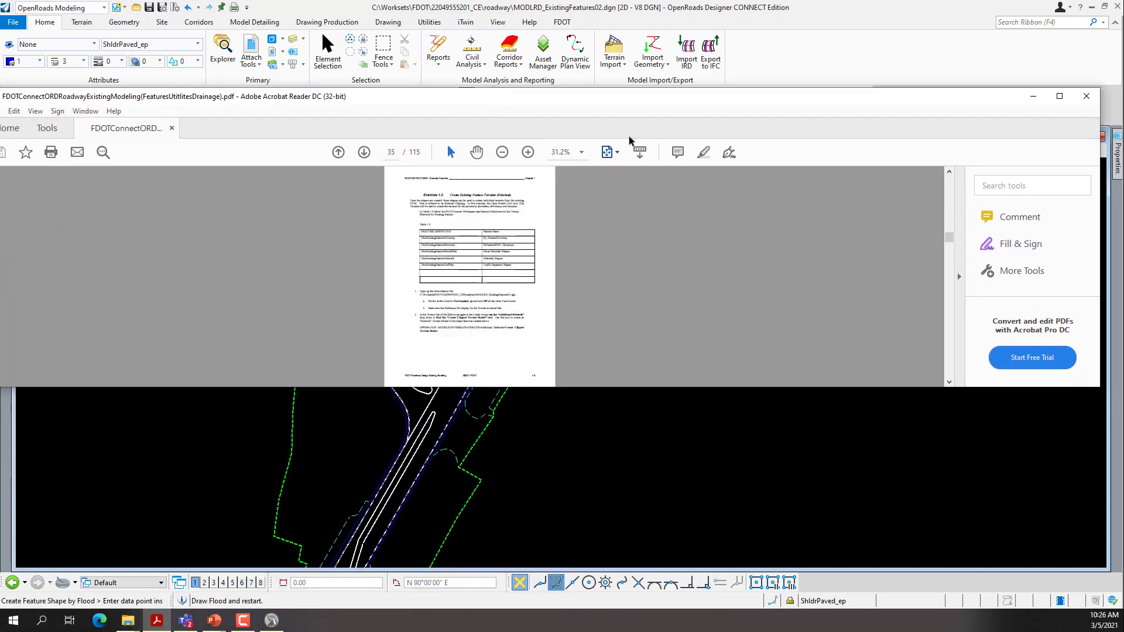
pyautogui.click(1060, 96)
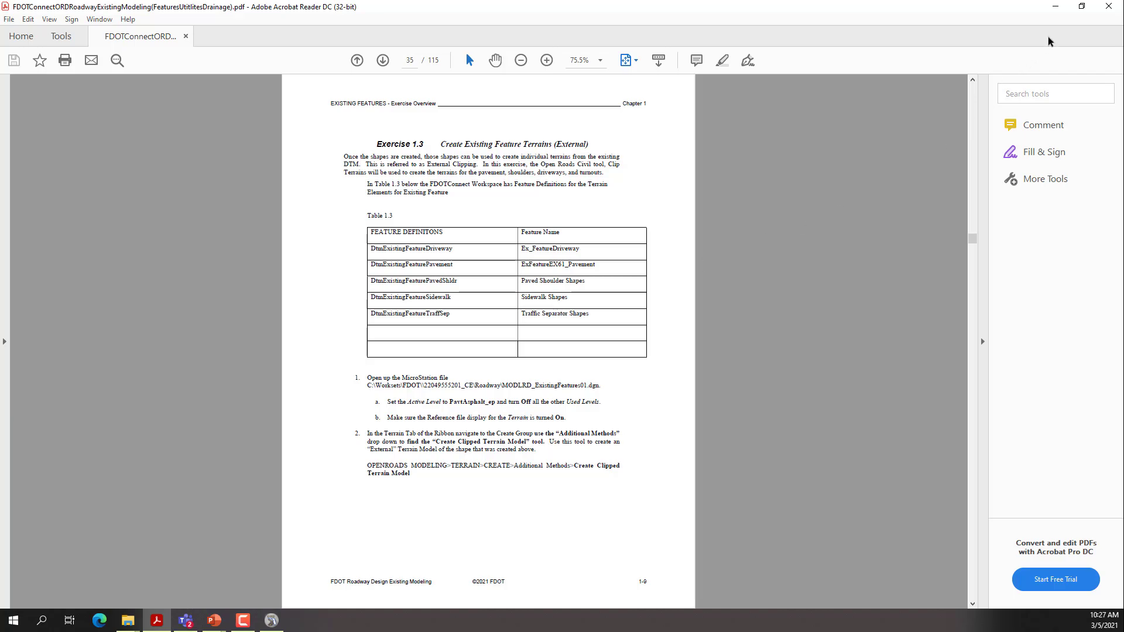
pyautogui.click(1055, 7)
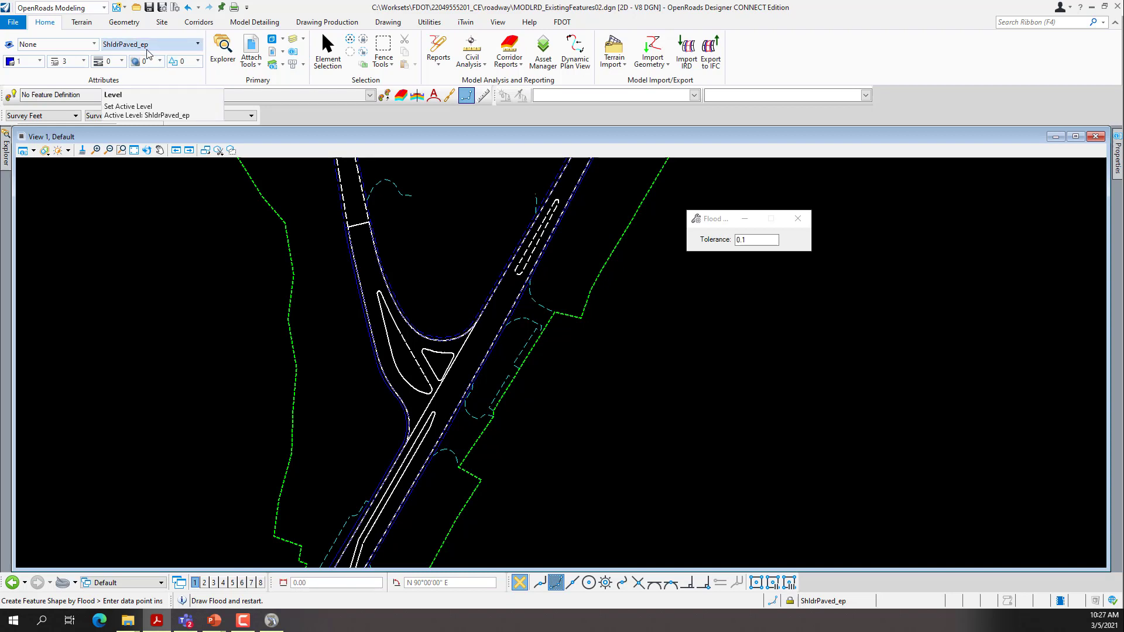
# Make PavtAsphalt_ep the active level and turn off the ShldrPaved_ep and Driveway_ep levels.
pyautogui.click(292, 39)
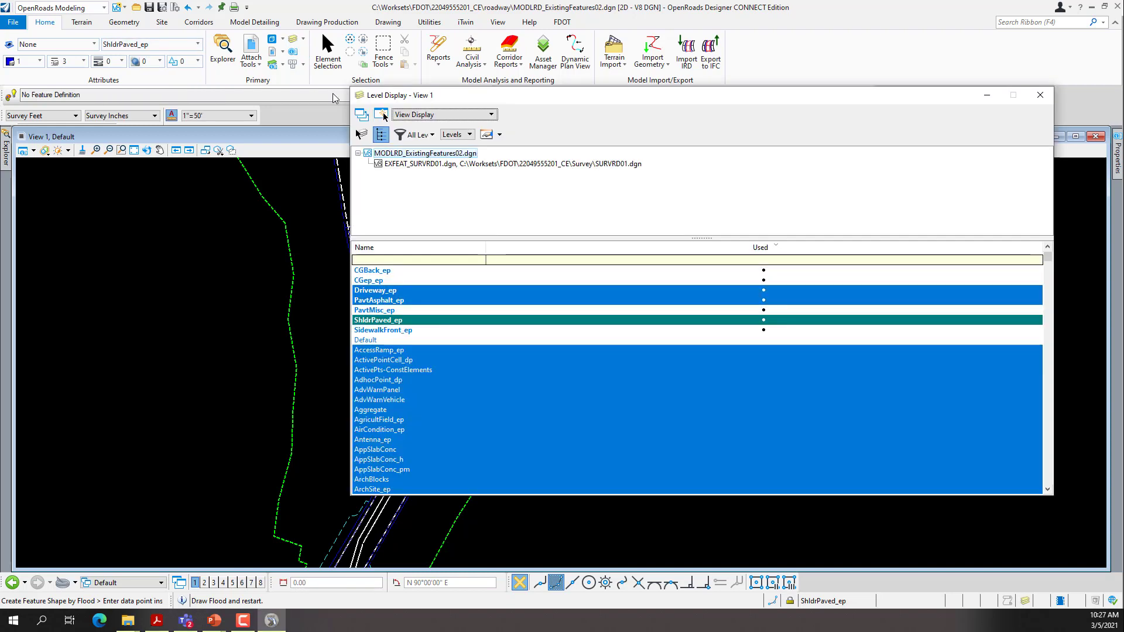
pyautogui.doubleClick(391, 300)
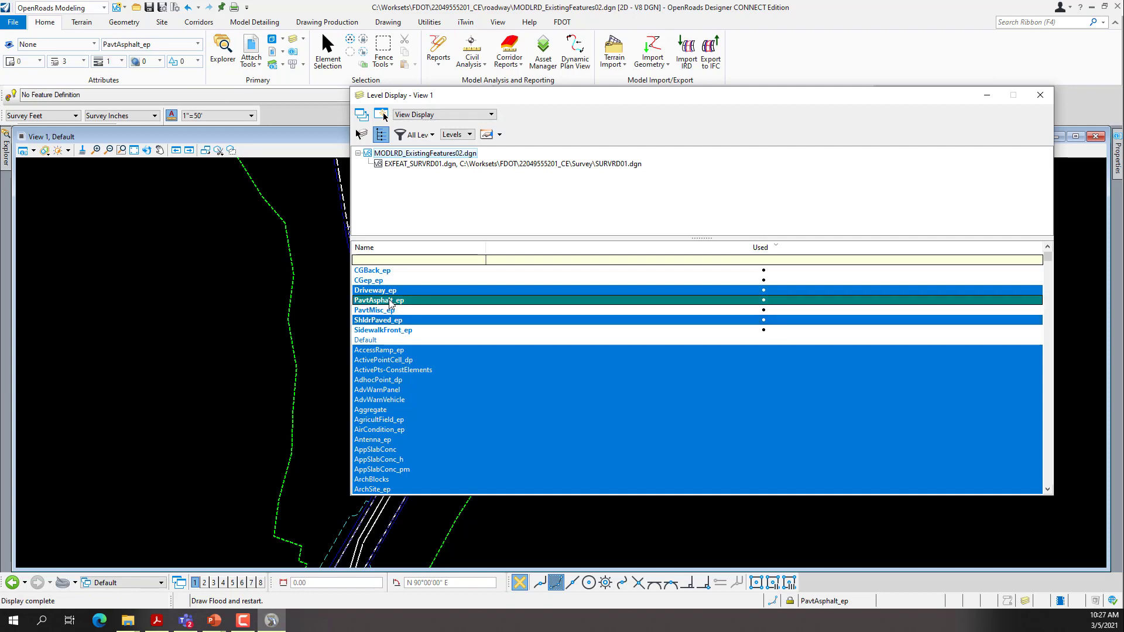
pyautogui.click(386, 321)
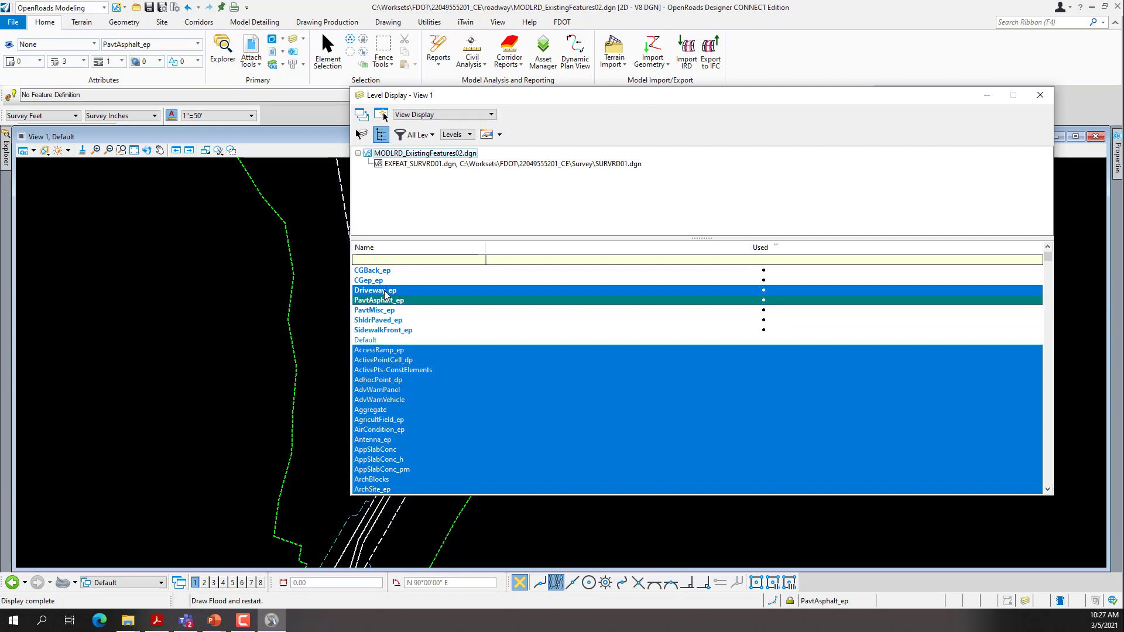
pyautogui.click(384, 291)
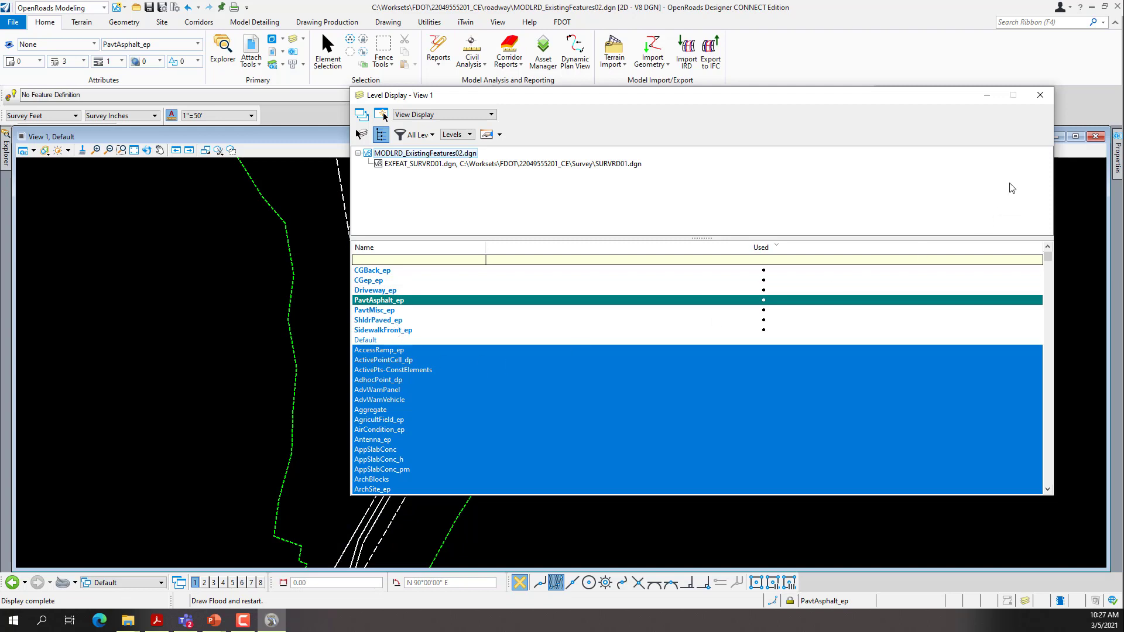
pyautogui.click(1040, 96)
pyautogui.scroll(-1, 530, 360)
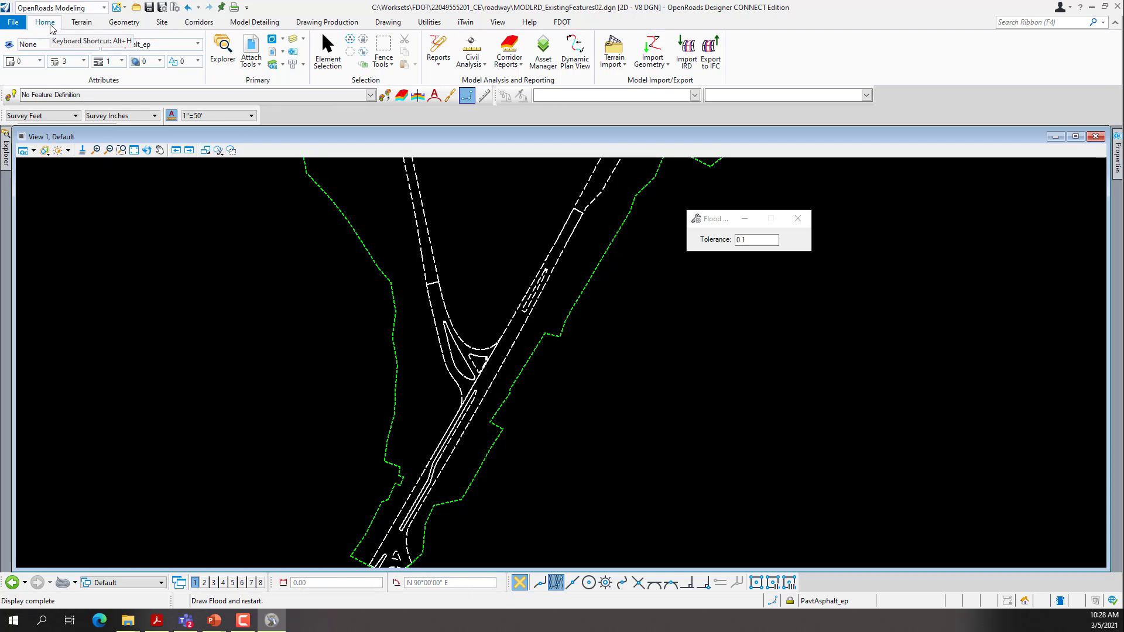
# Start the Create Clipped Terrain Model tool with the feature definition DtmExistingPavement.
pyautogui.click(81, 25)
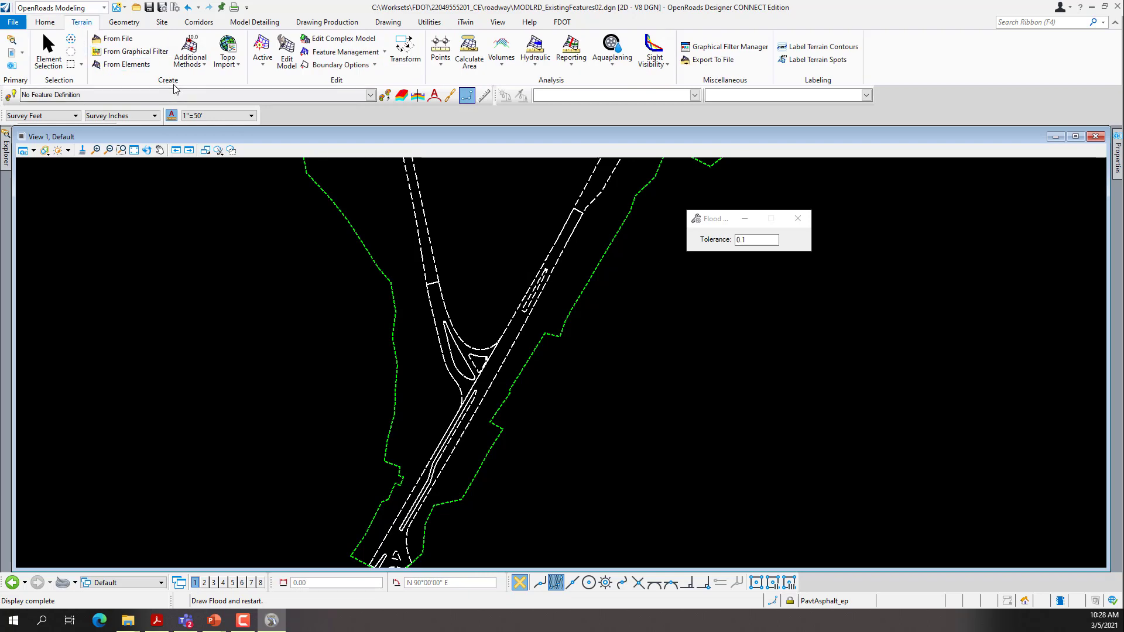
pyautogui.click(201, 65)
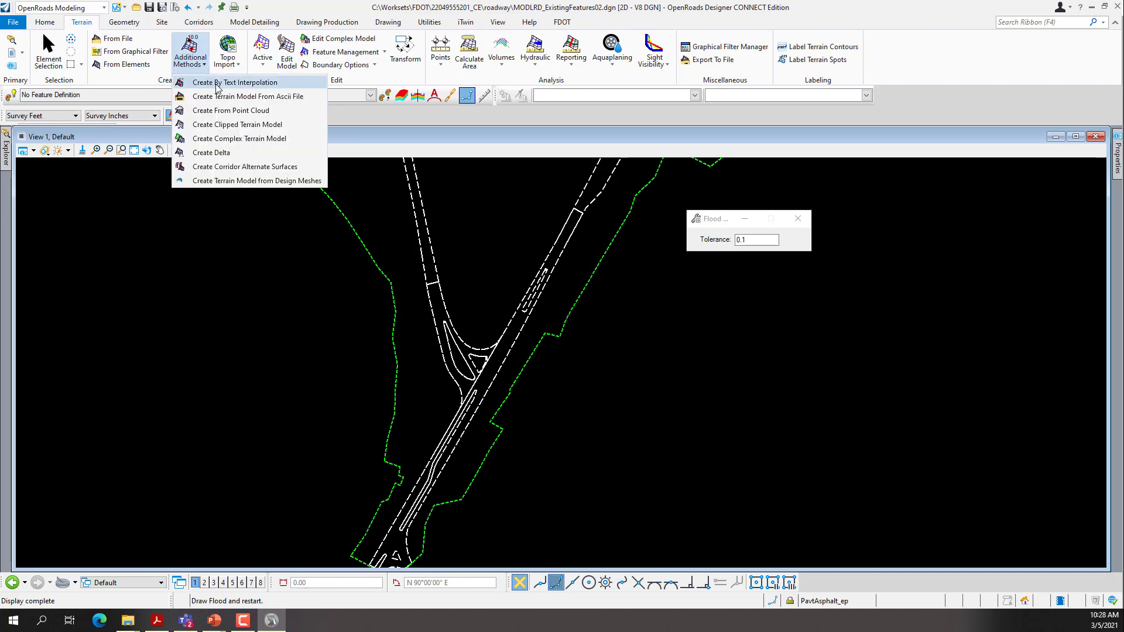
pyautogui.click(236, 125)
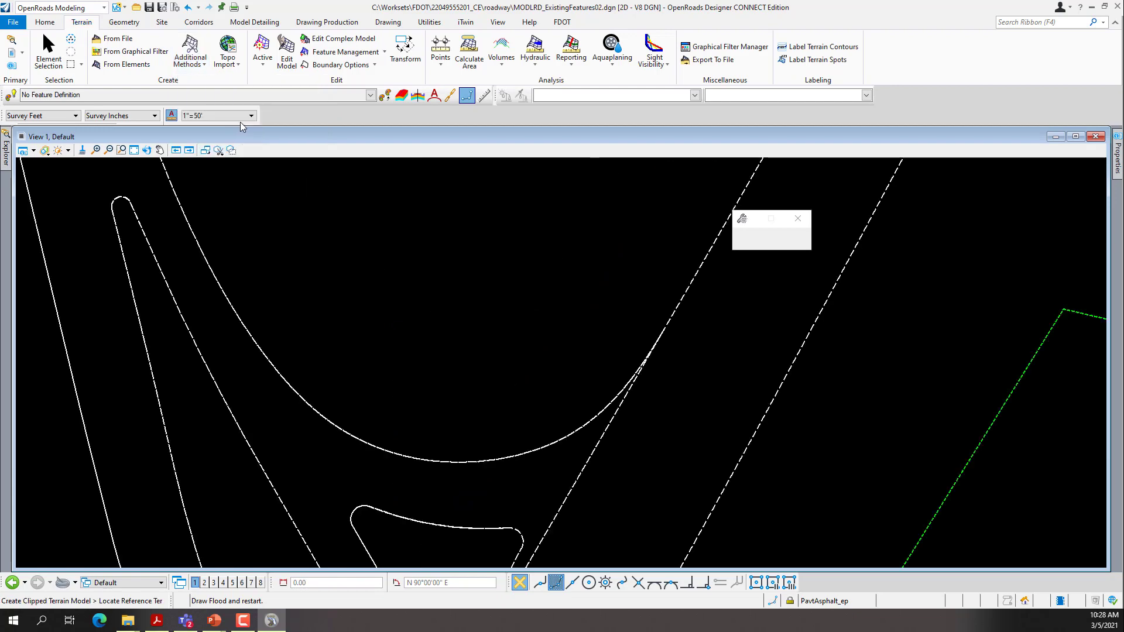
pyautogui.moveTo(703, 224); pyautogui.dragTo(528, 198)
pyautogui.scroll(-4, 417, 314)
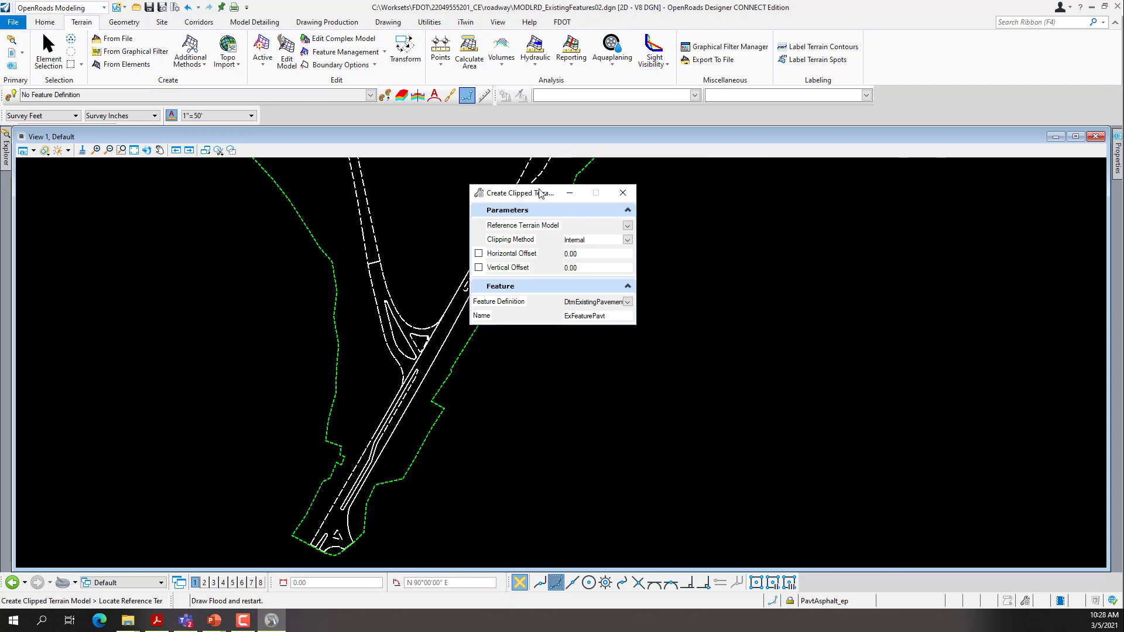
pyautogui.moveTo(534, 197); pyautogui.dragTo(549, 178)
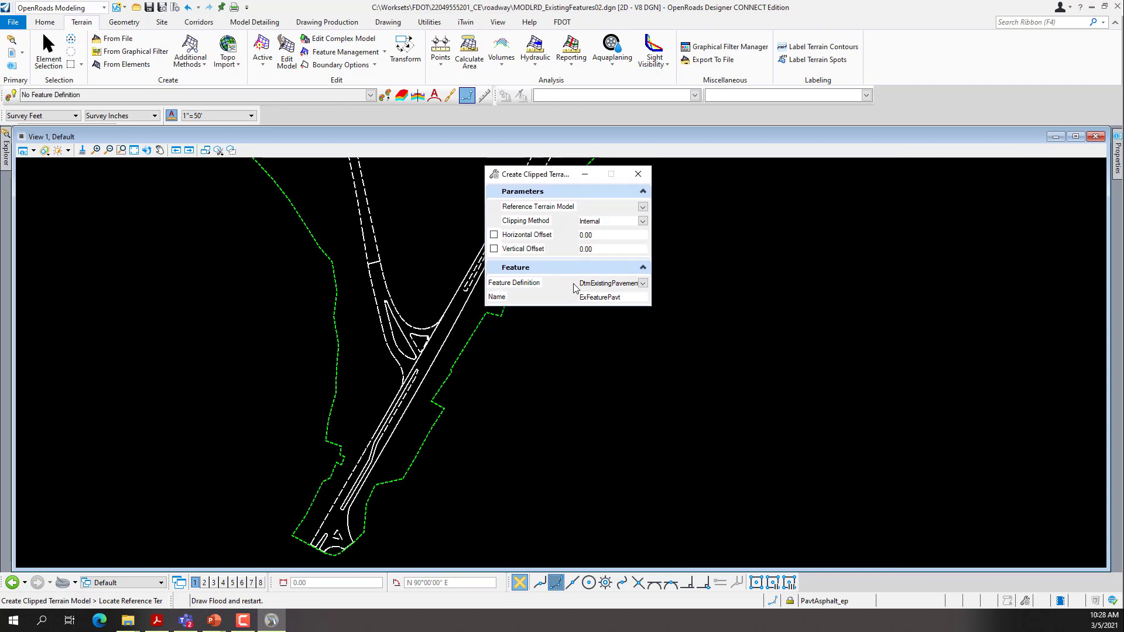
pyautogui.click(644, 284)
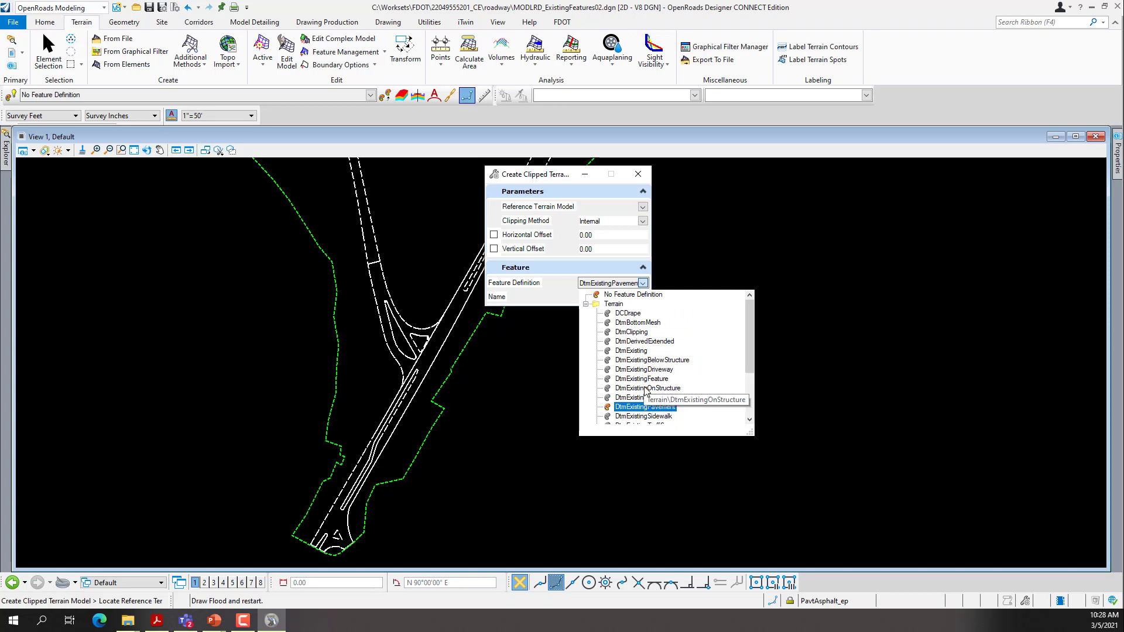
pyautogui.scroll(-2, 656, 334)
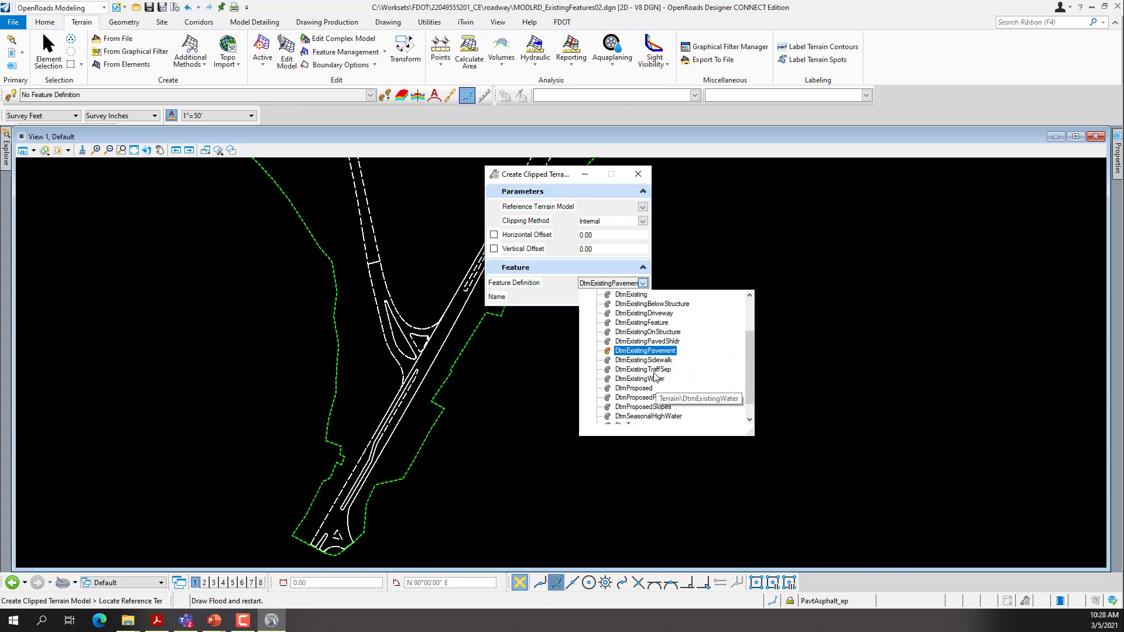
pyautogui.click(625, 351)
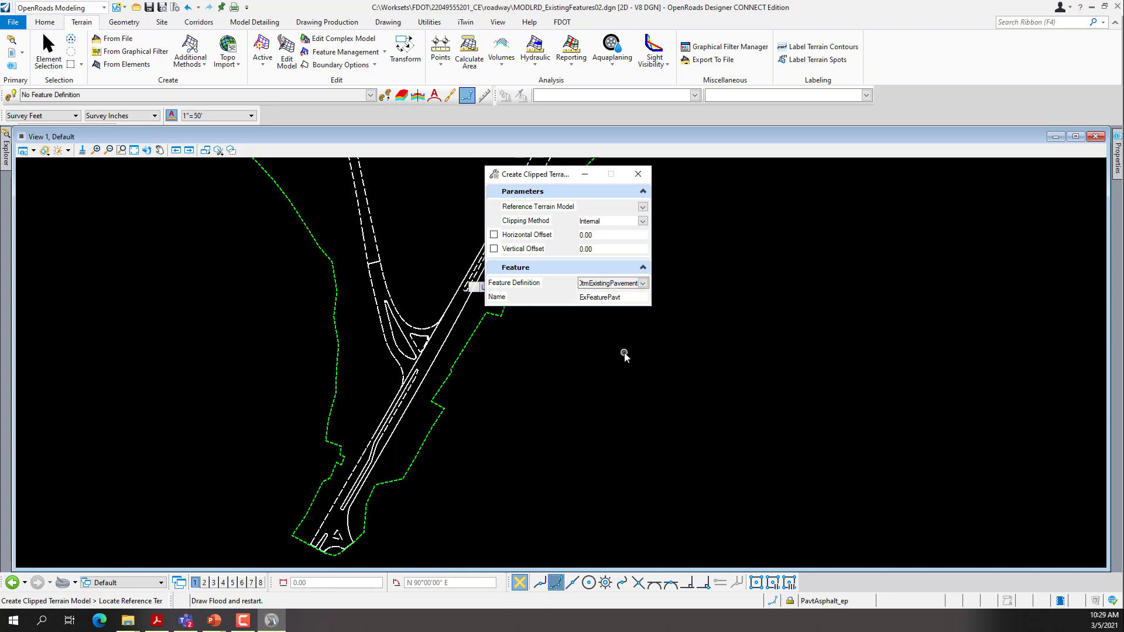
# Set the clipping method to External and name the clipped terrain ExFeaturePavt_Parent.
pyautogui.click(642, 221)
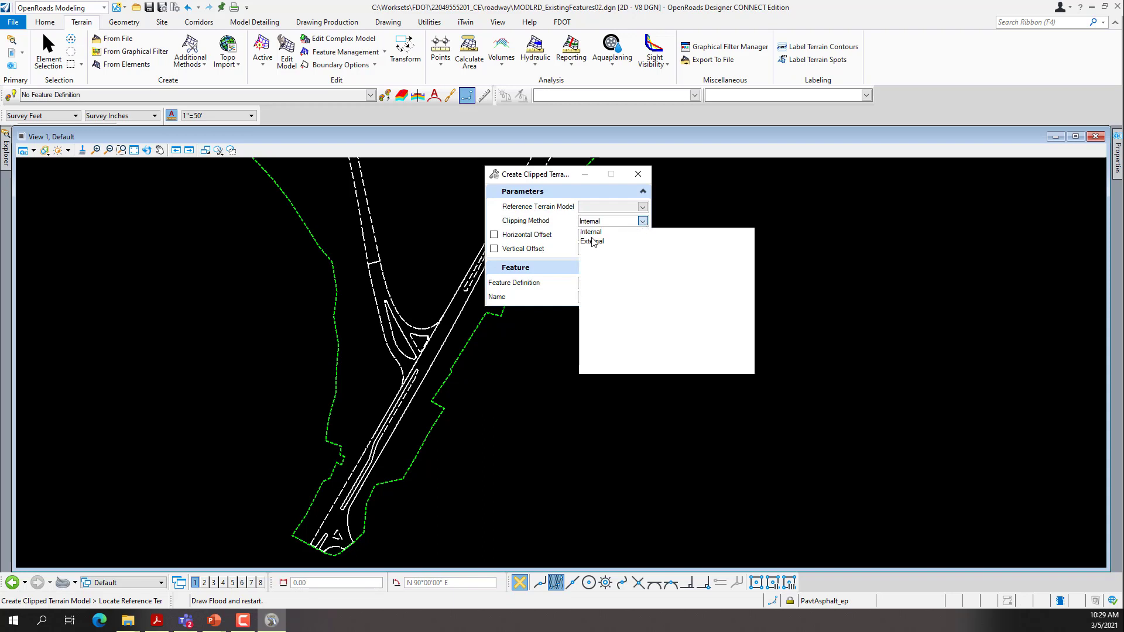
pyautogui.click(593, 242)
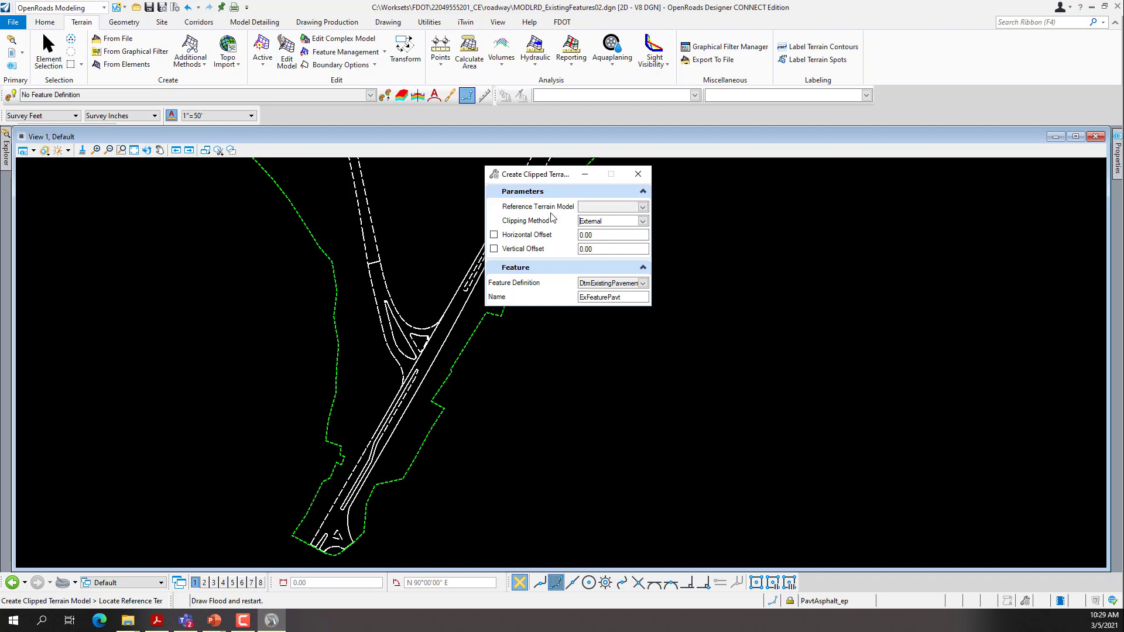
pyautogui.click(643, 207)
pyautogui.click(634, 300)
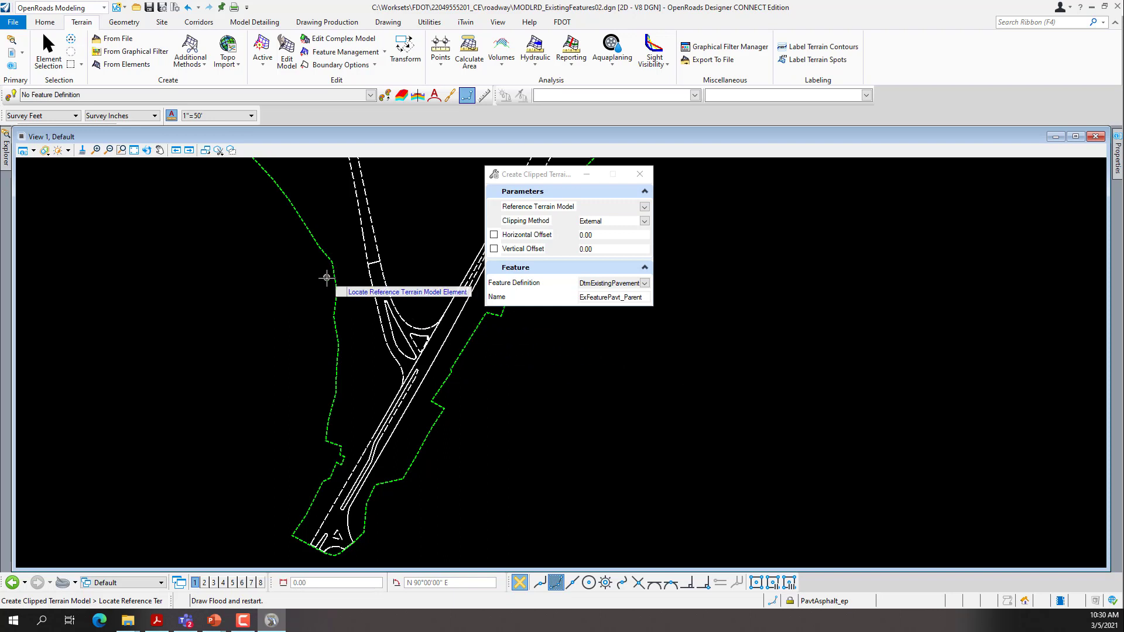
# Pick the Existing Ground boundary as the reference terrain and change the clipped terrain's name to ExFeaturePavt_EX61_Parent.
pyautogui.moveTo(338, 282)
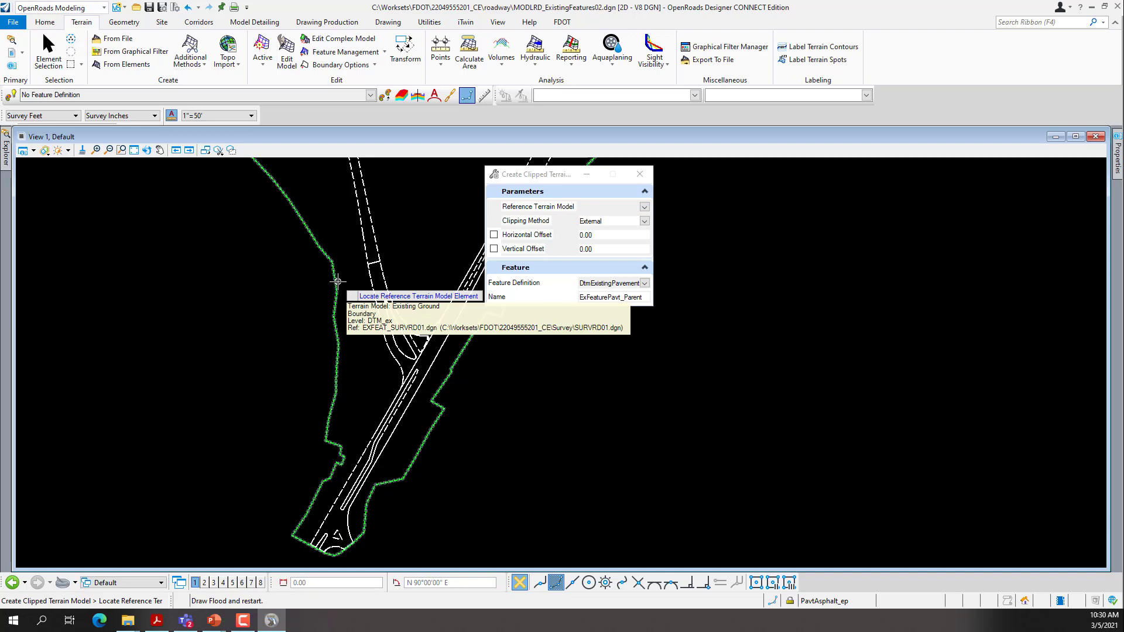
pyautogui.click(337, 283)
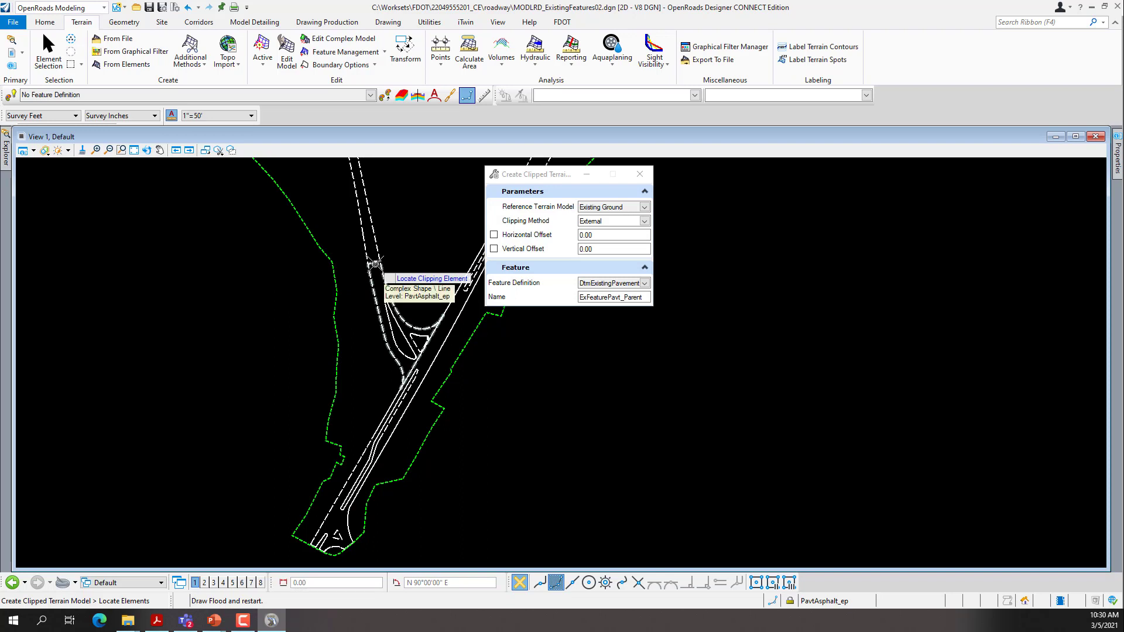
pyautogui.click(625, 299)
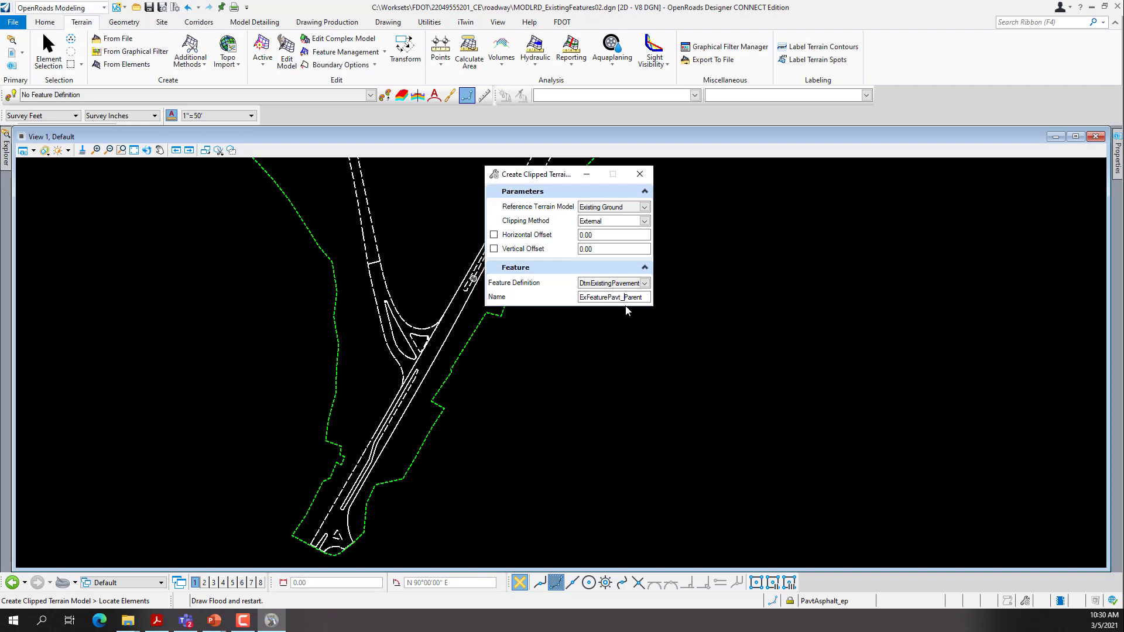
pyautogui.write('EX61_')
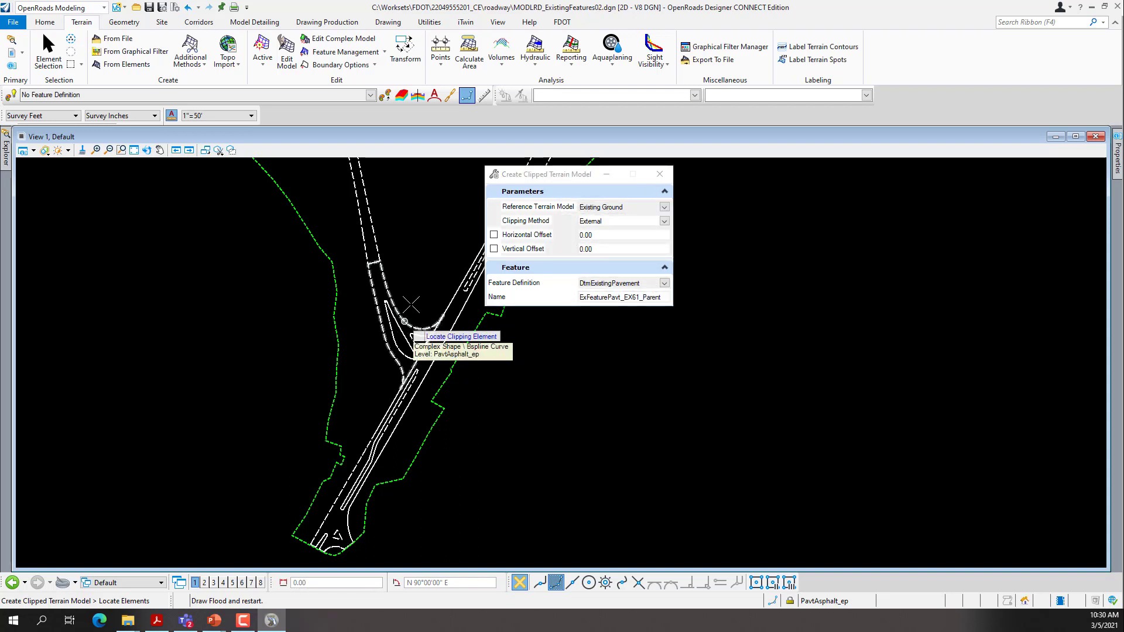
# Create the clipped terrain from the northwest leg's pavement shape, accepting 0.00 vertical offset and the External clipping method.
pyautogui.click(375, 264)
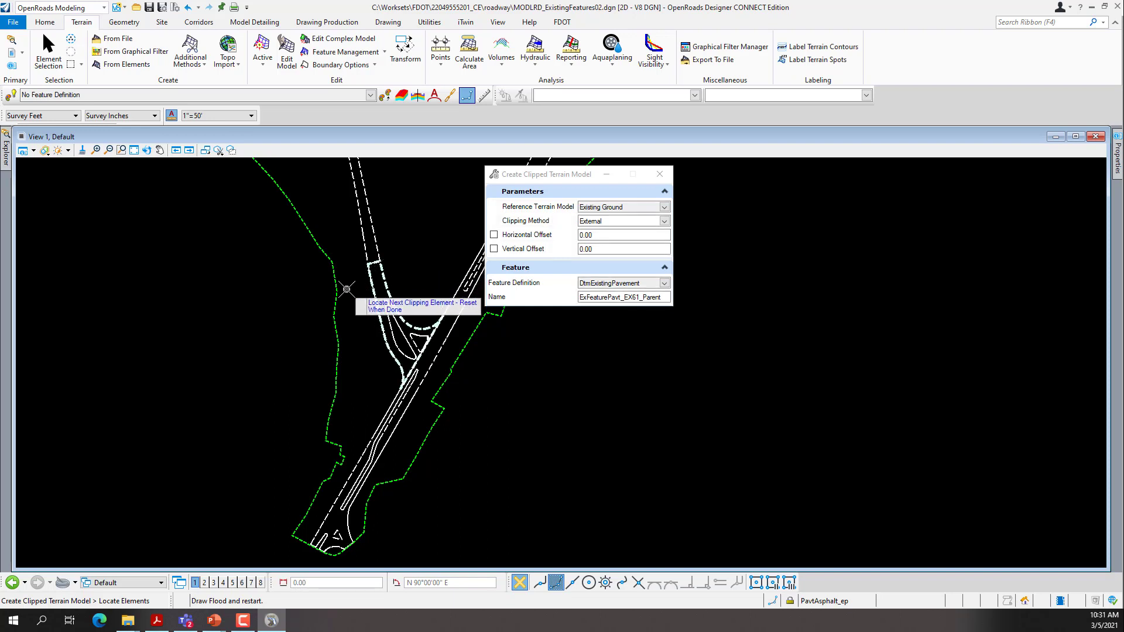
pyautogui.rightClick(278, 298)
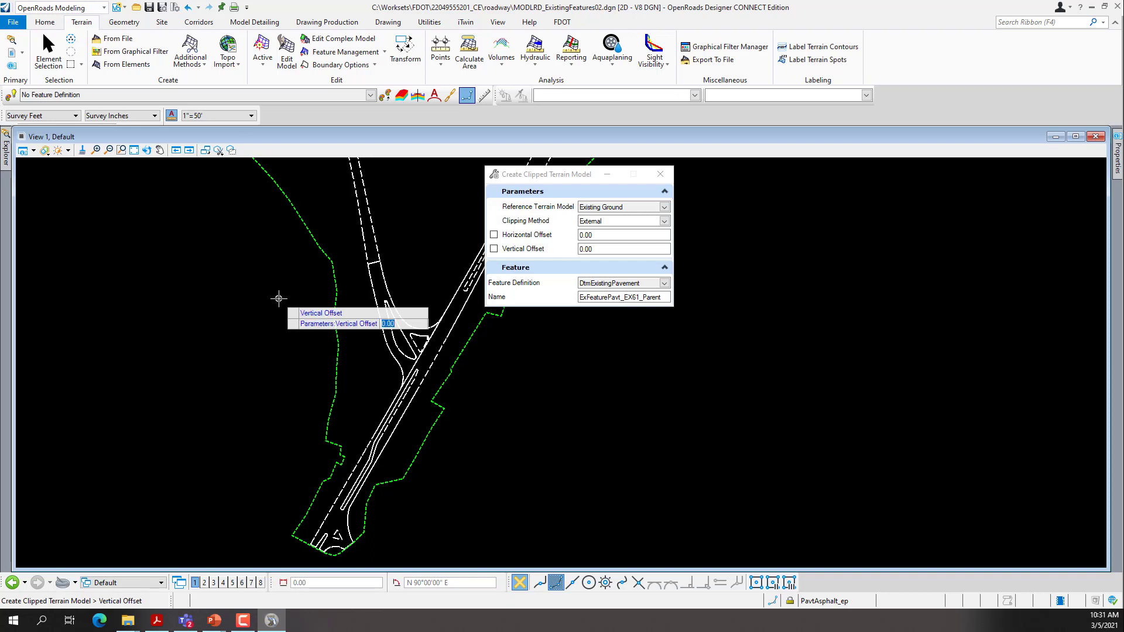
pyautogui.click(278, 299)
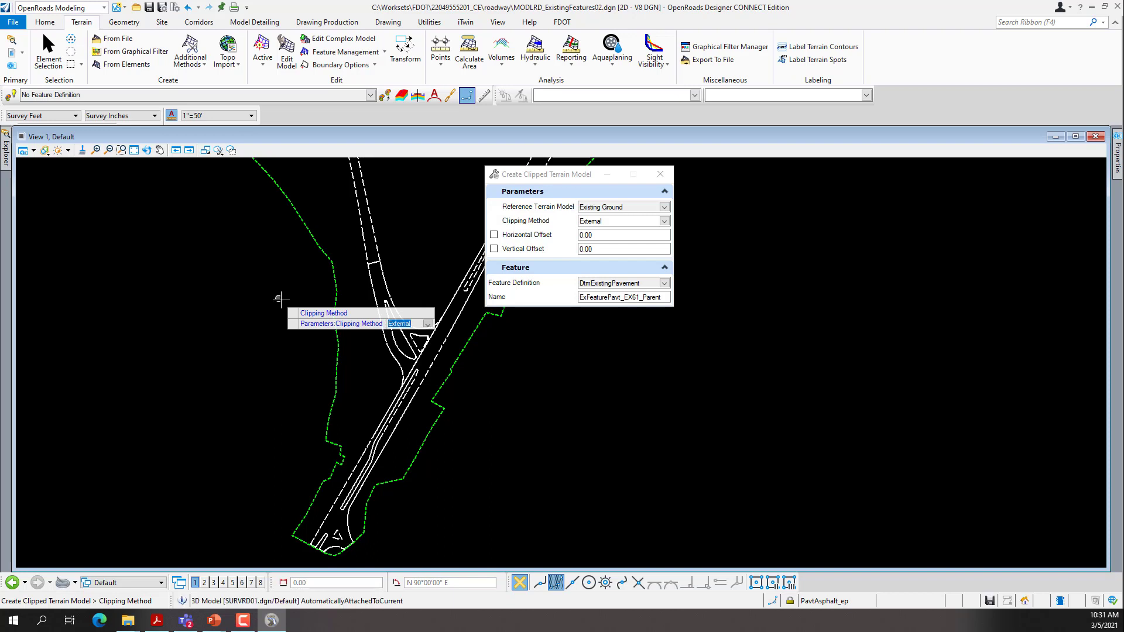
pyautogui.click(279, 299)
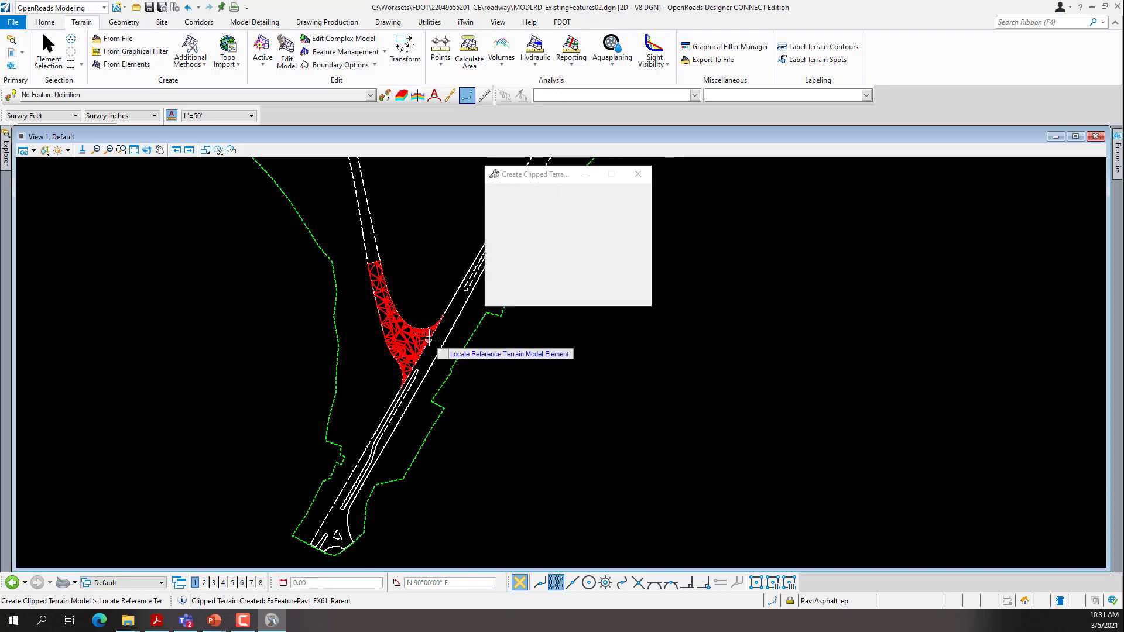
pyautogui.scroll(5, 372, 328)
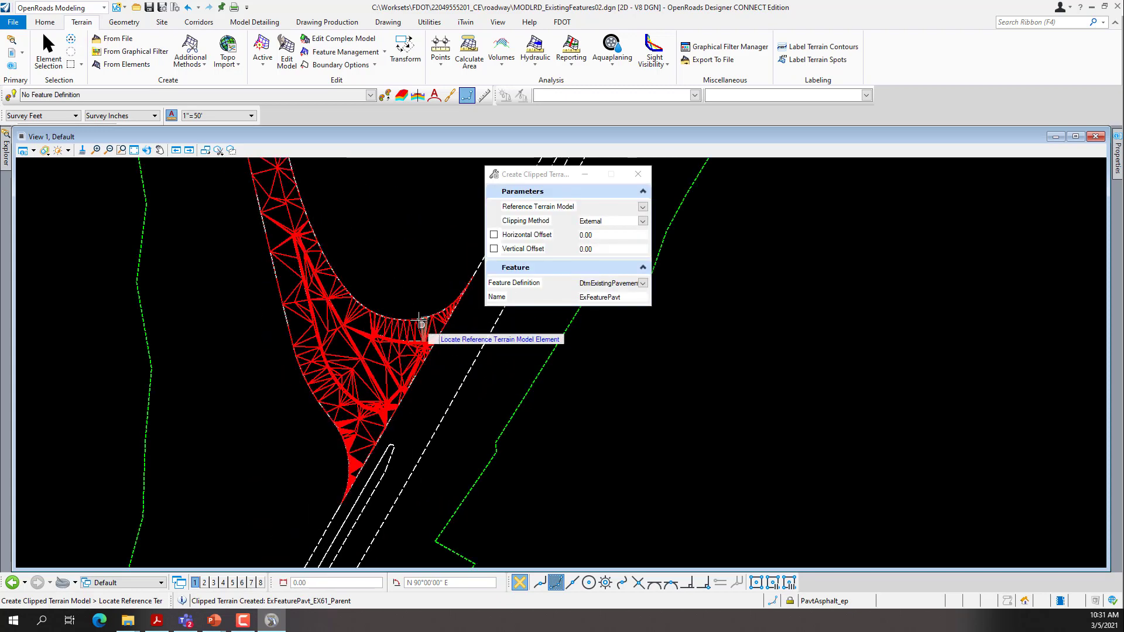
pyautogui.scroll(-2, 270, 404)
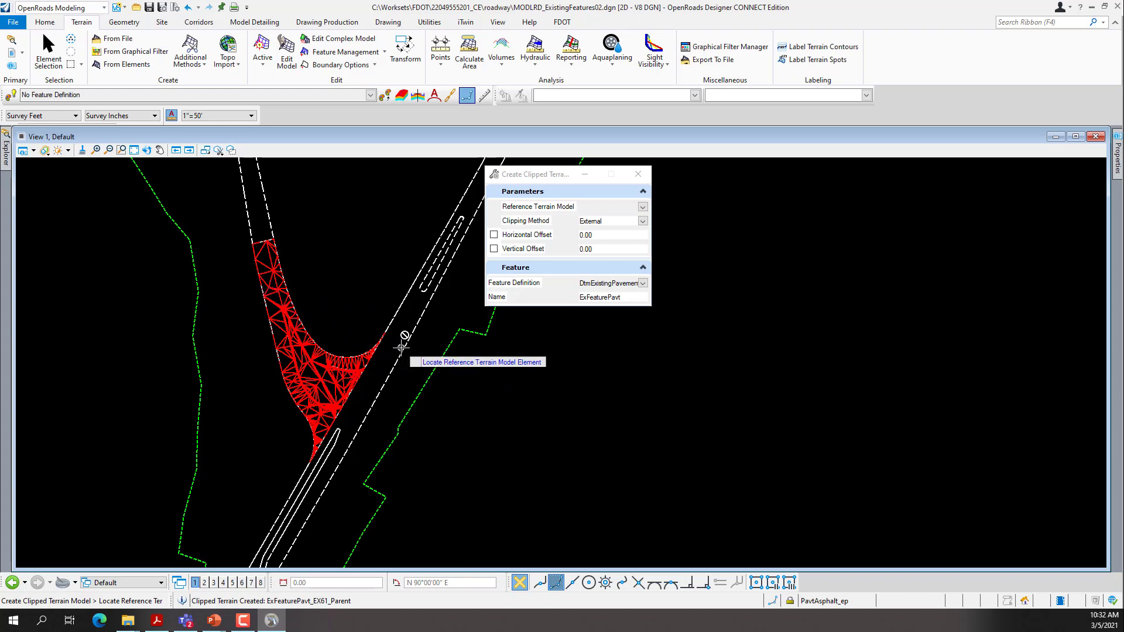
# Name the next clipped terrain ExFeaturePavt_US98_Parent and pick the Existing Ground boundary as its reference terrain.
pyautogui.click(624, 297)
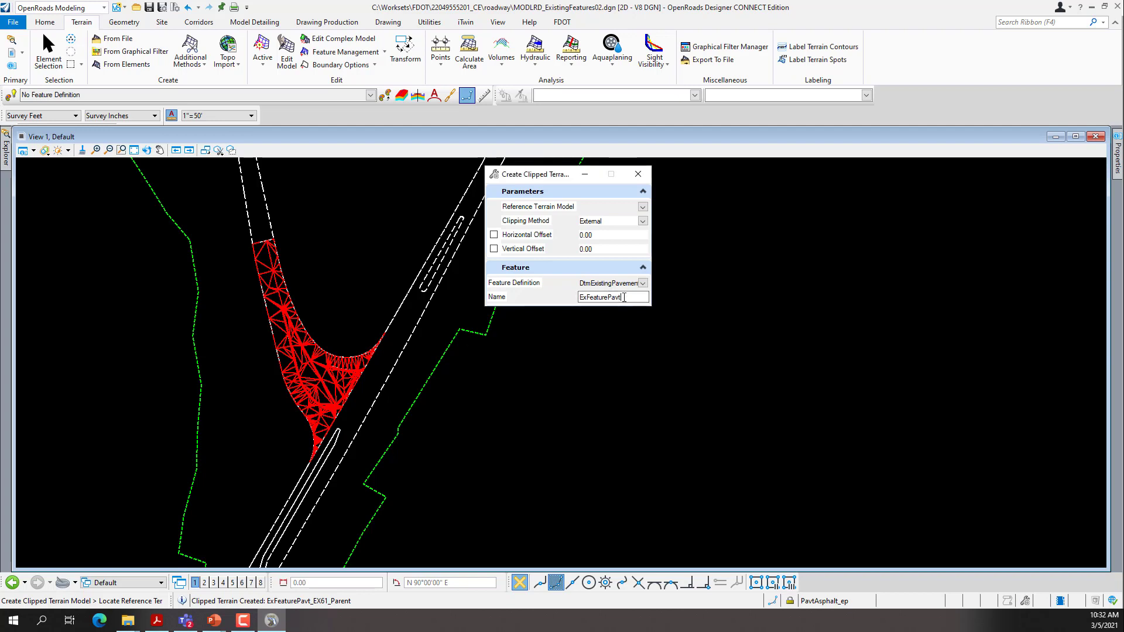
pyautogui.write('_US98_Parent')
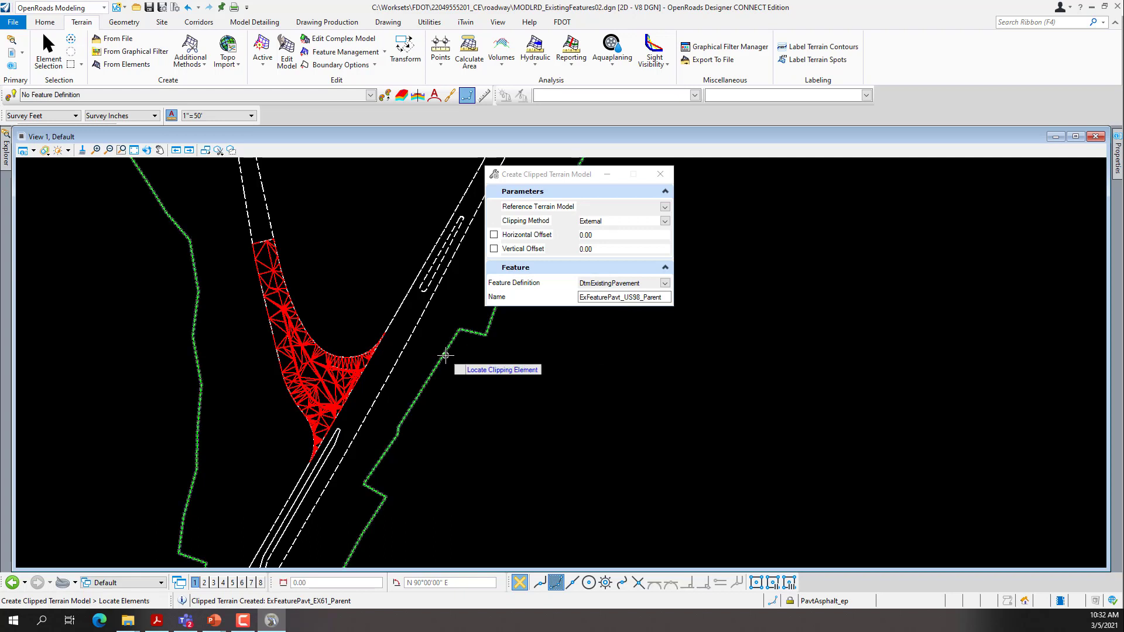
pyautogui.click(445, 355)
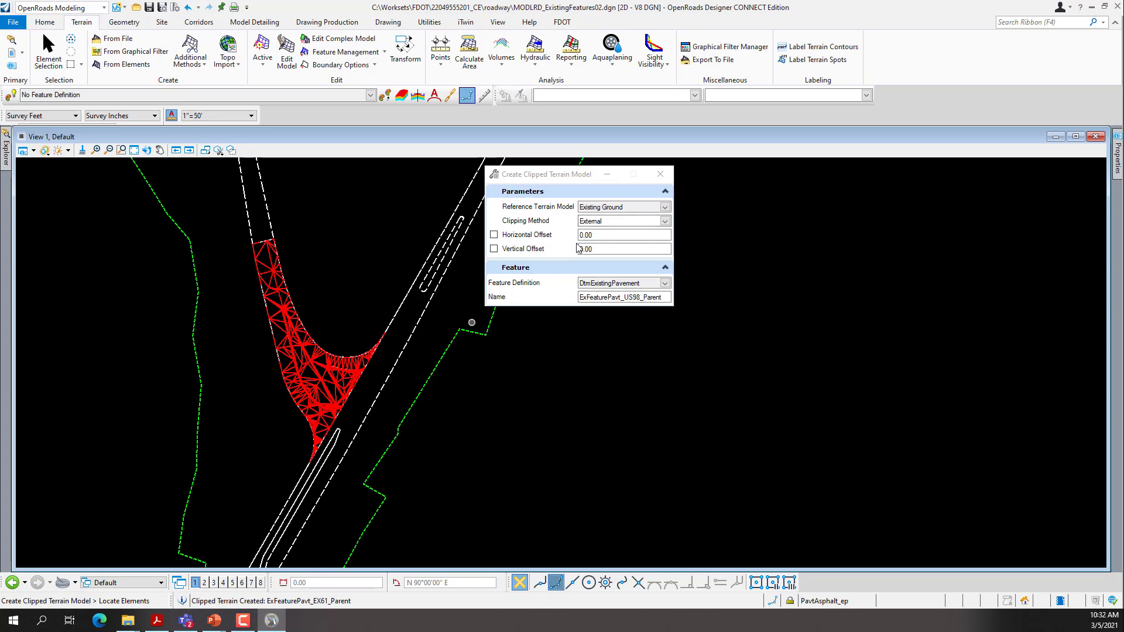
# Create the clipped terrain from the diagonal US98 pavement shape, accepting 0.00 horizontal and vertical offsets and the External clipping method.
pyautogui.click(406, 350)
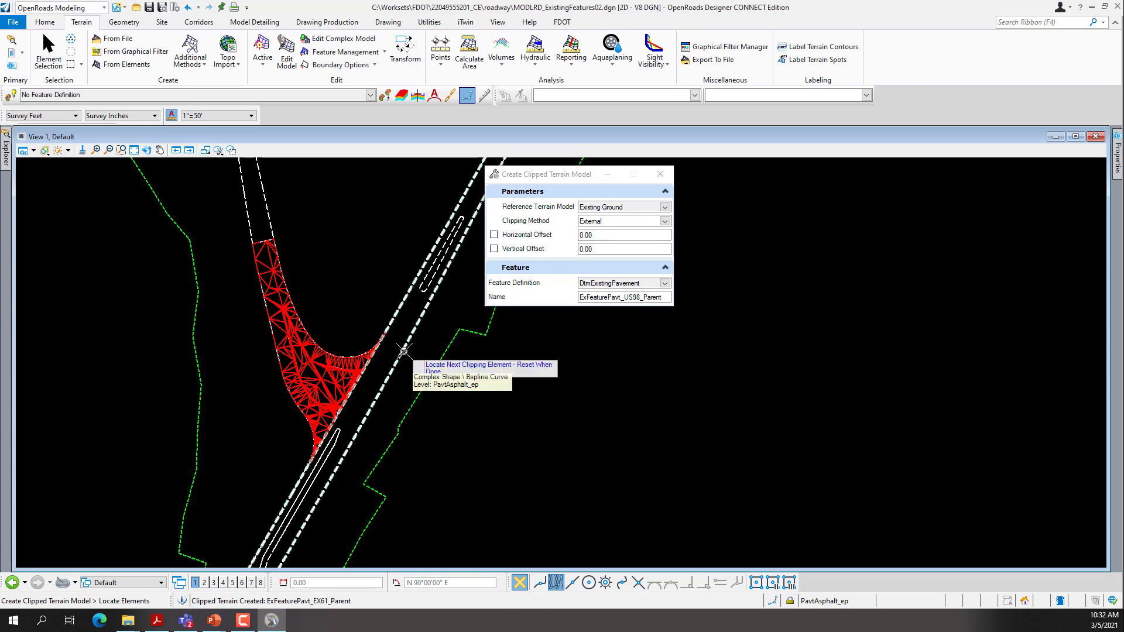
pyautogui.rightClick(472, 409)
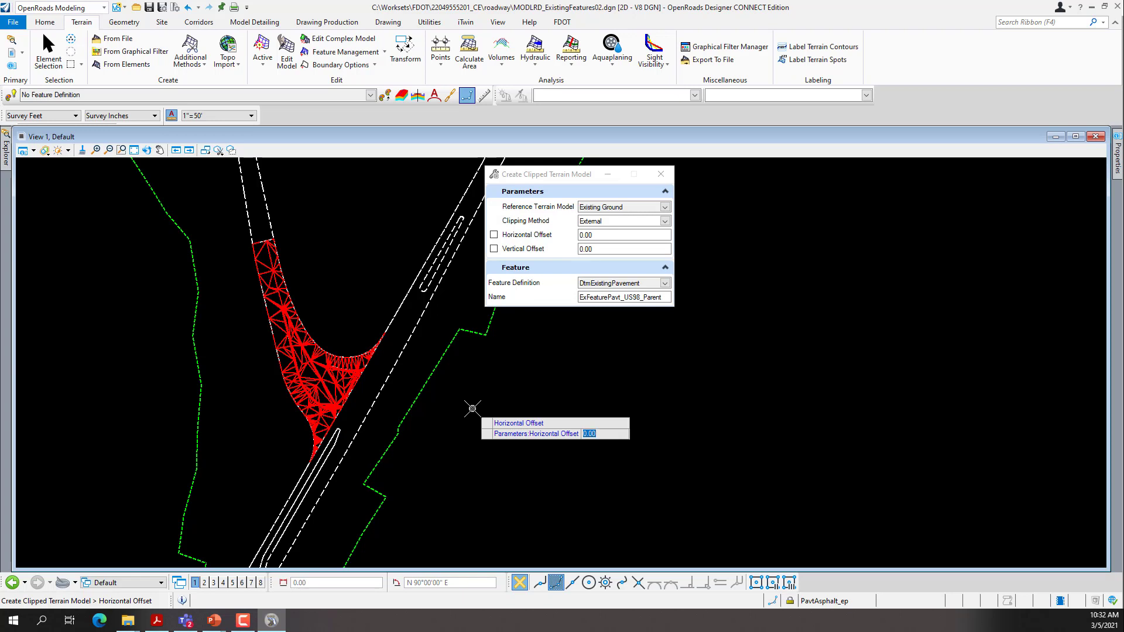
pyautogui.click(473, 409)
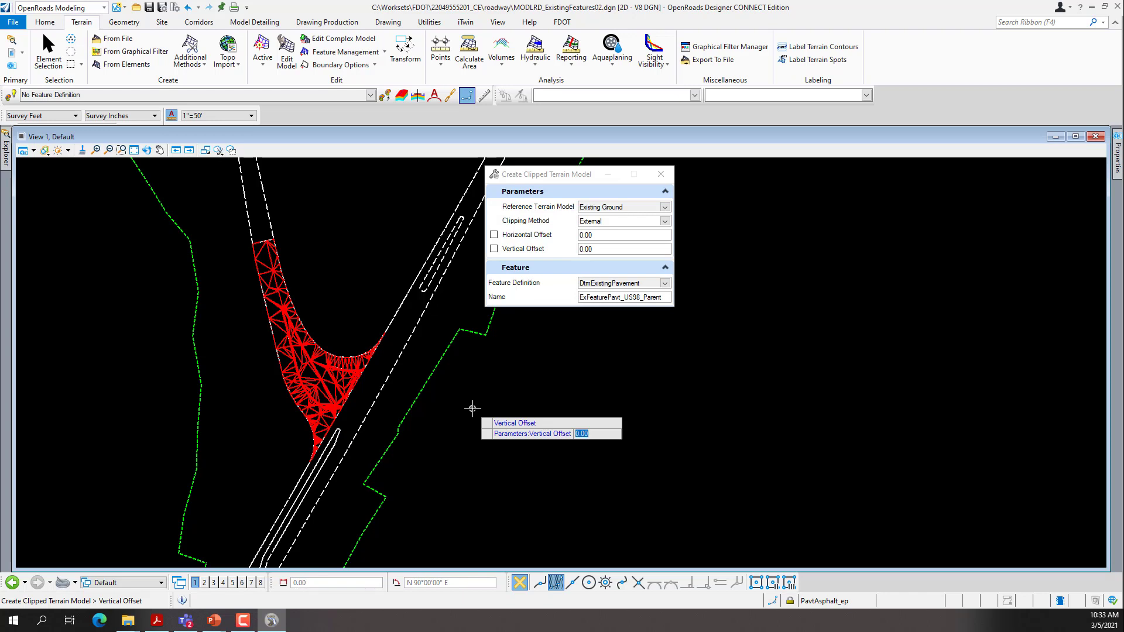
pyautogui.click(472, 409)
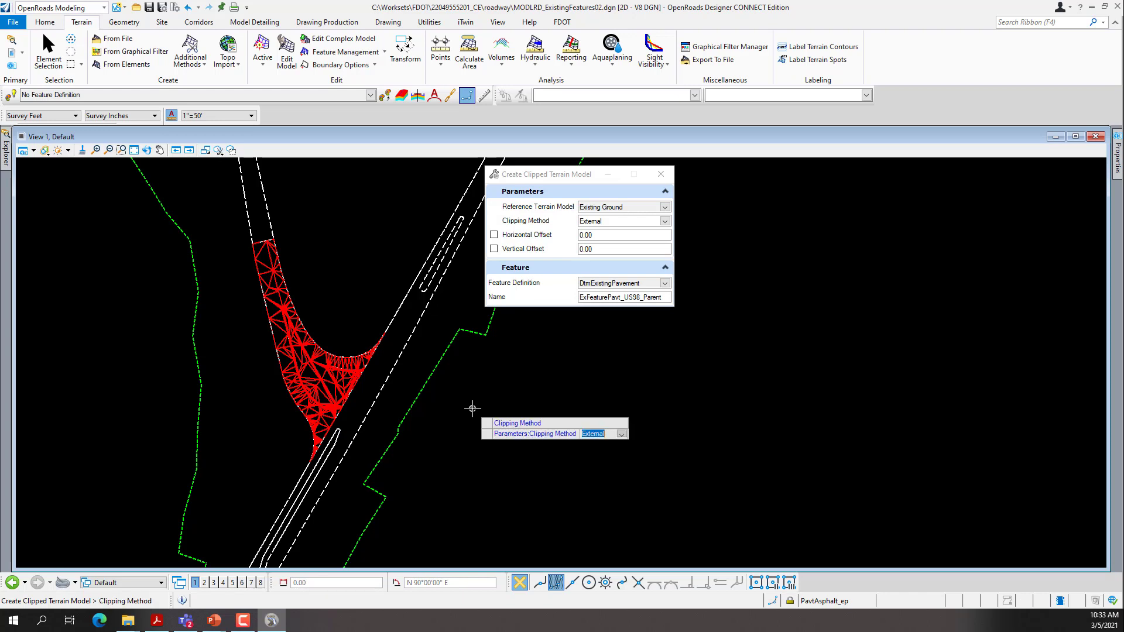
pyautogui.click(472, 408)
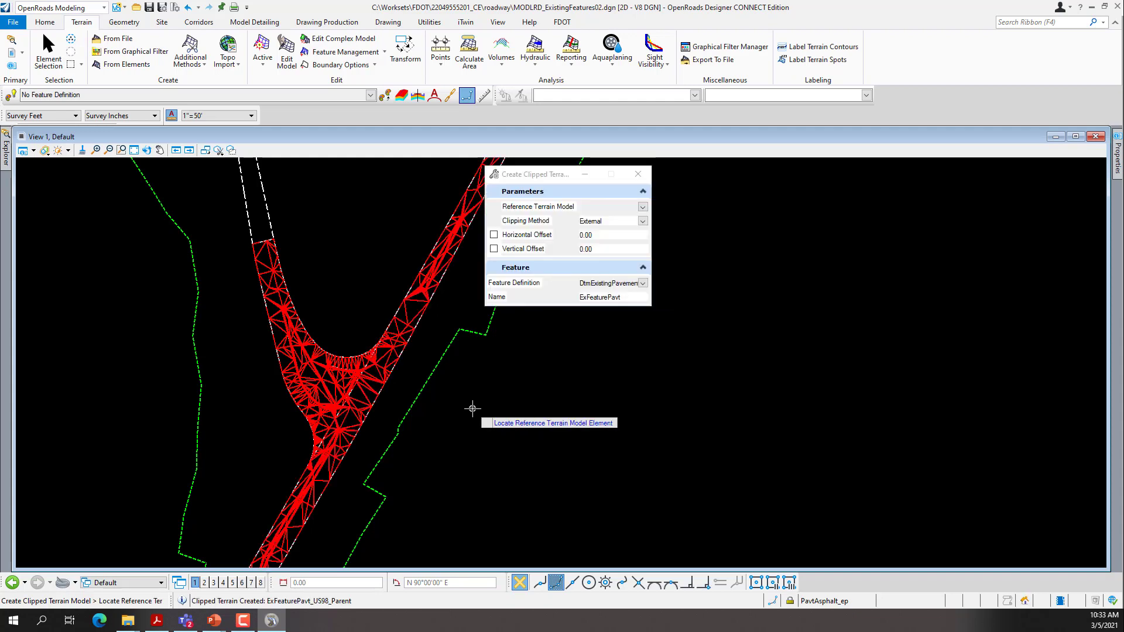
pyautogui.scroll(-4, 472, 408)
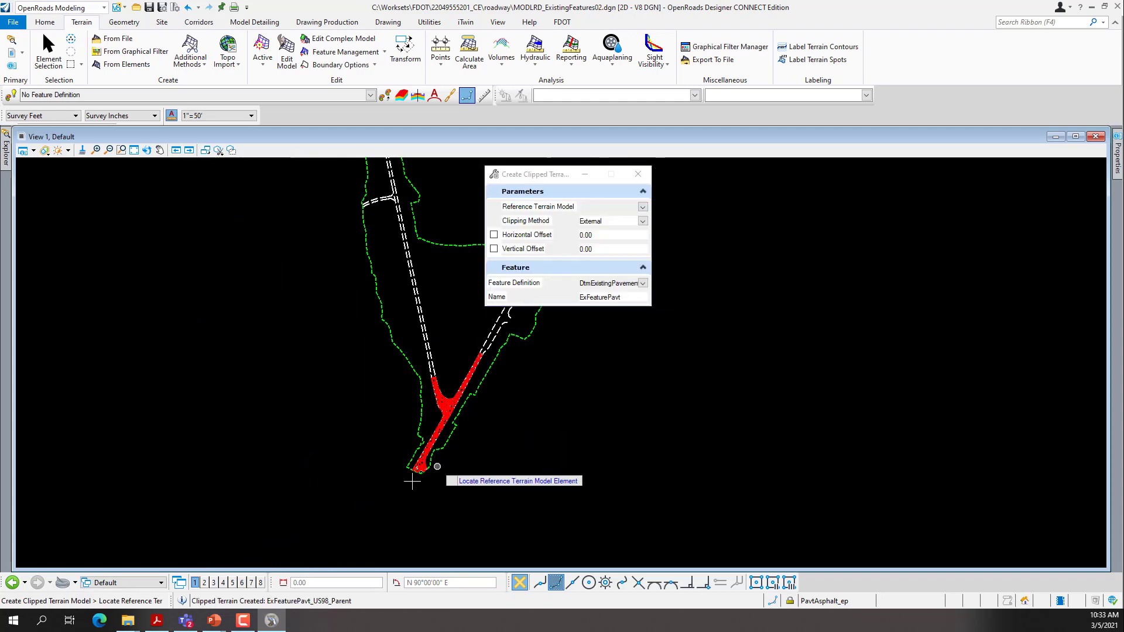
pyautogui.scroll(3, 473, 366)
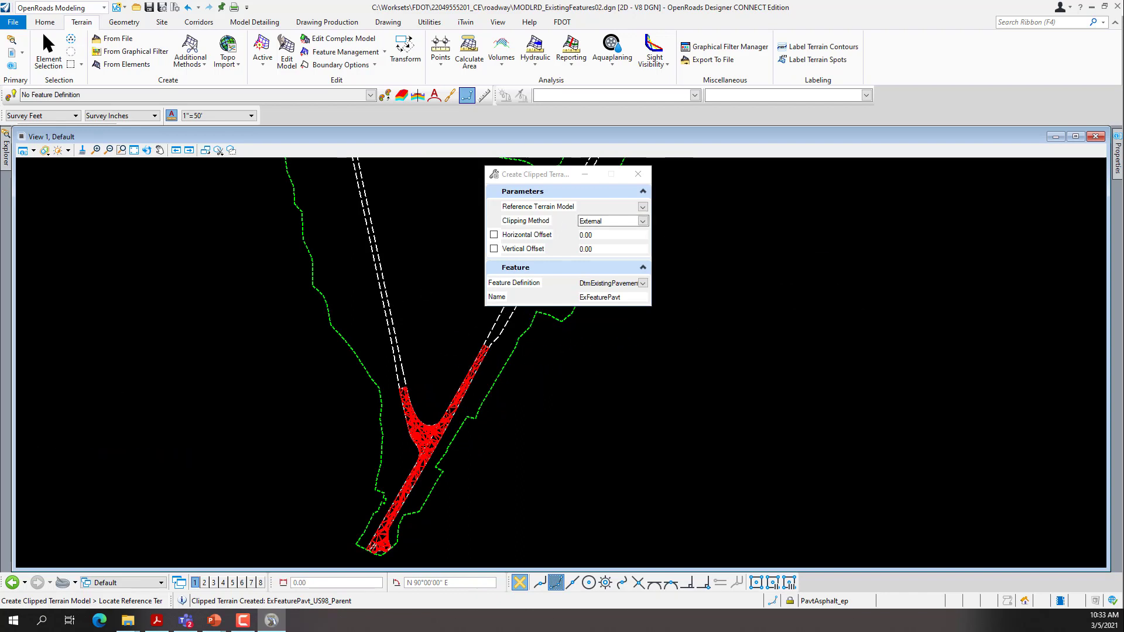
pyautogui.hotkey('alt', 'Tab')
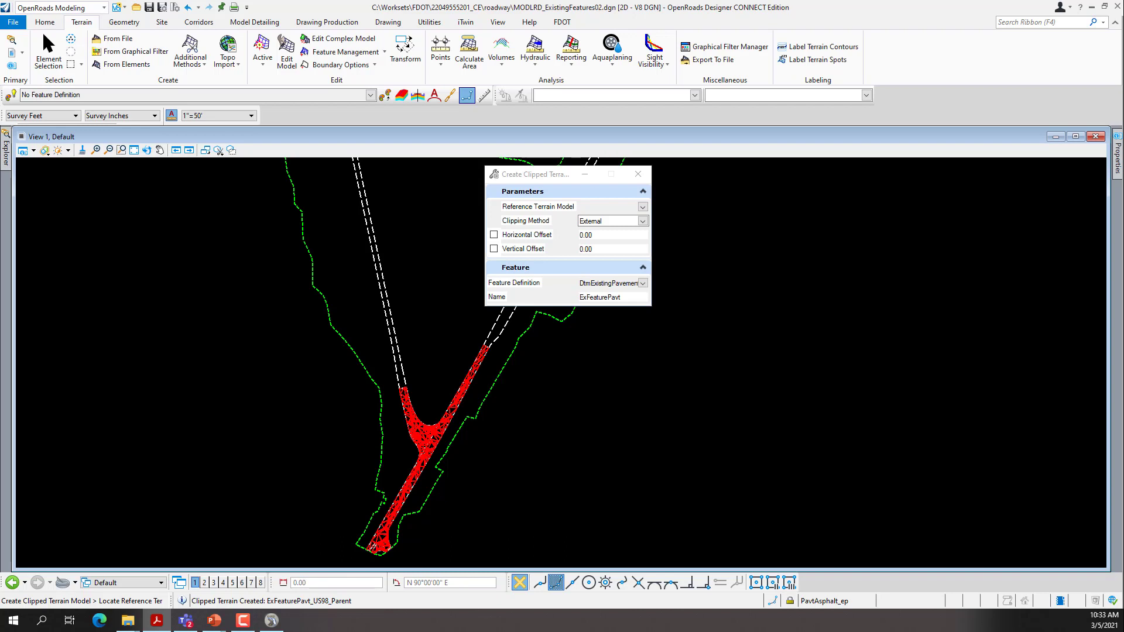
pyautogui.scroll(3, 433, 455)
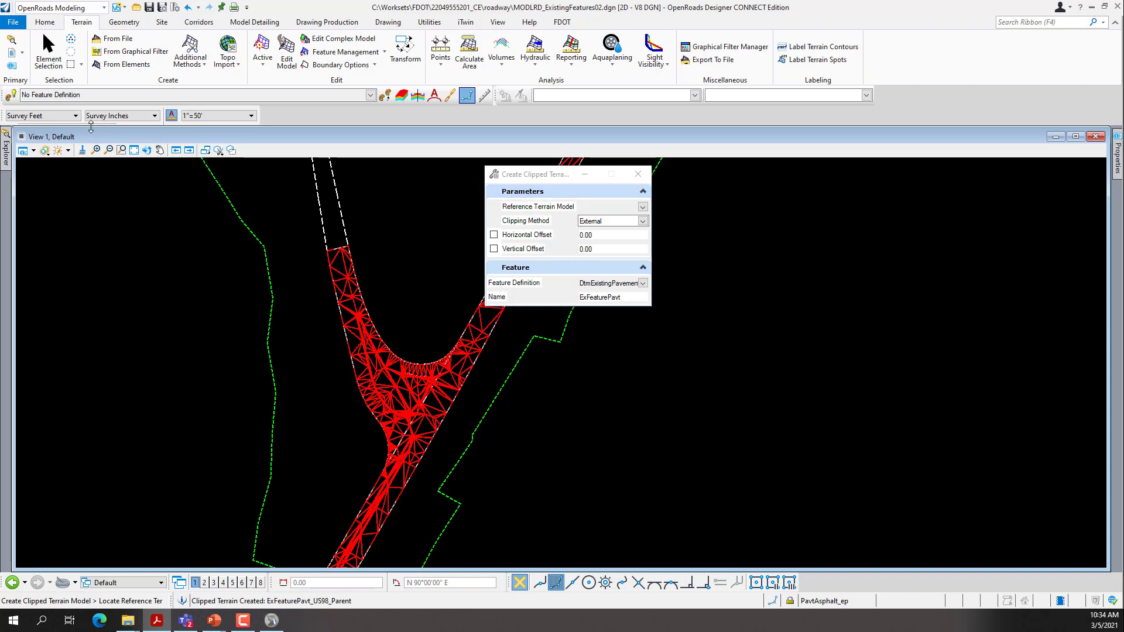
# Expand the file's terrain models in the OpenRoads Model tree down to the Existing Ground source under ExFeaturePavt_EX61_Parent.
pyautogui.click(6, 148)
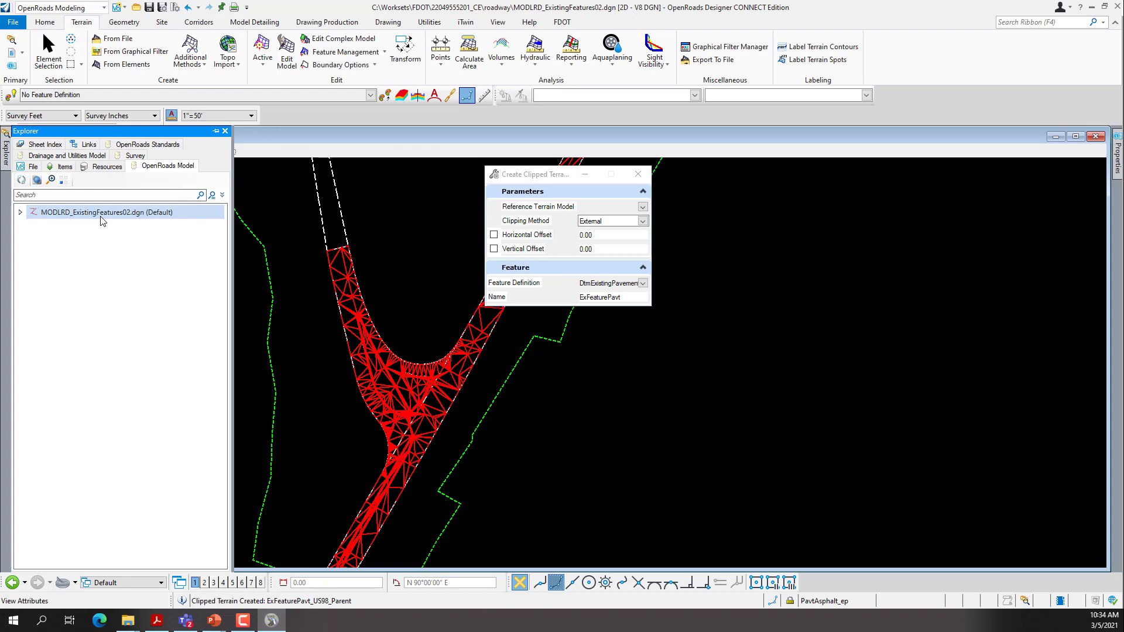
pyautogui.click(21, 213)
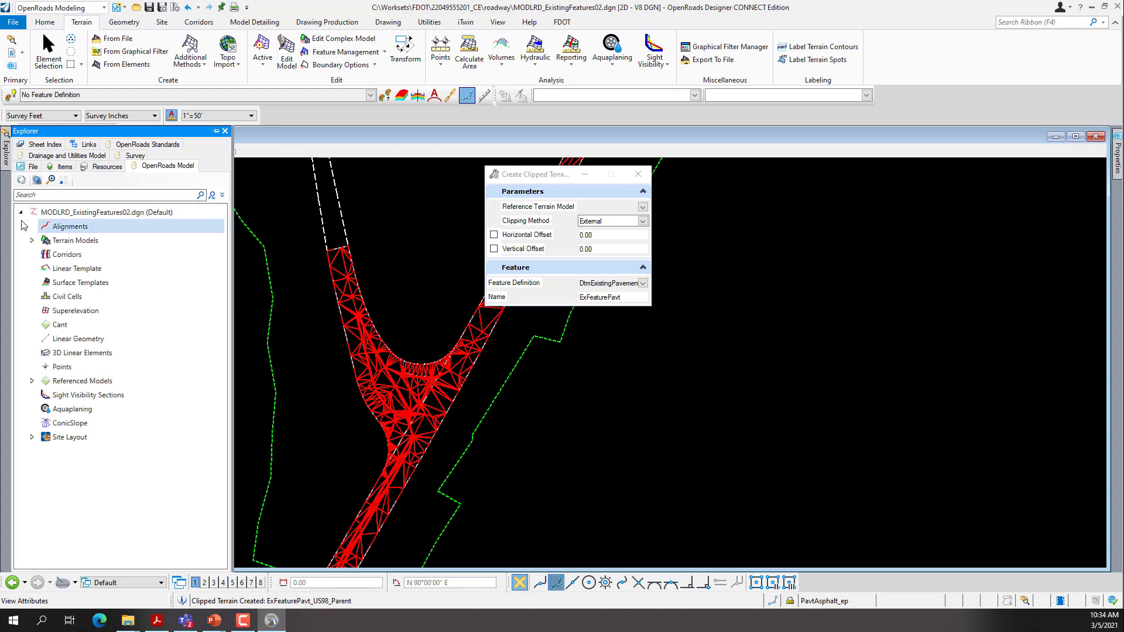
pyautogui.click(32, 240)
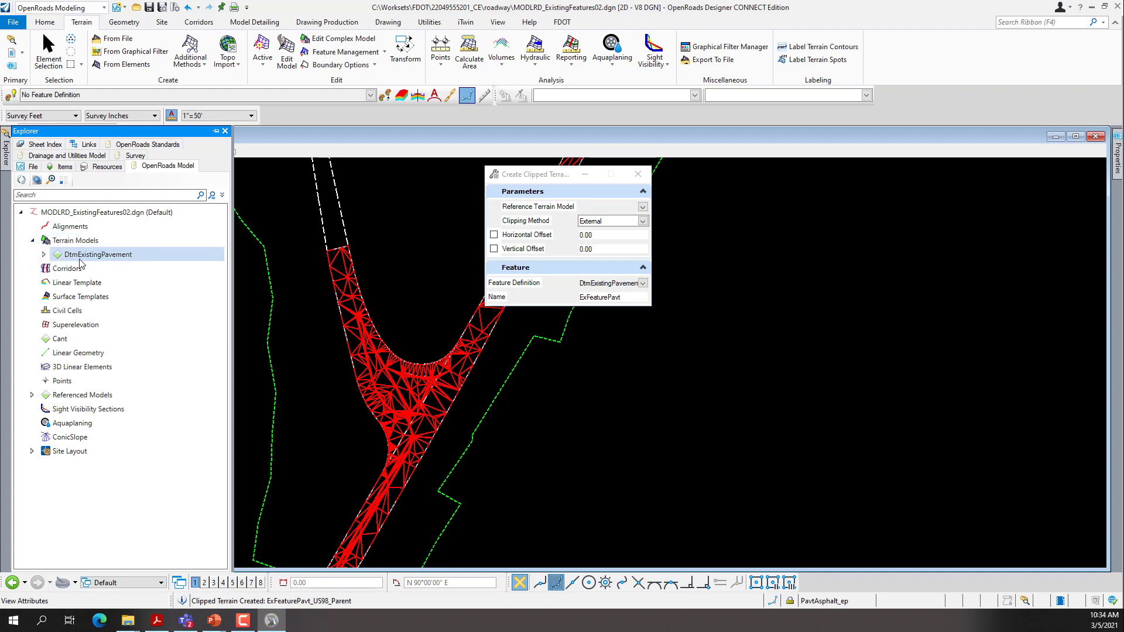
pyautogui.click(44, 254)
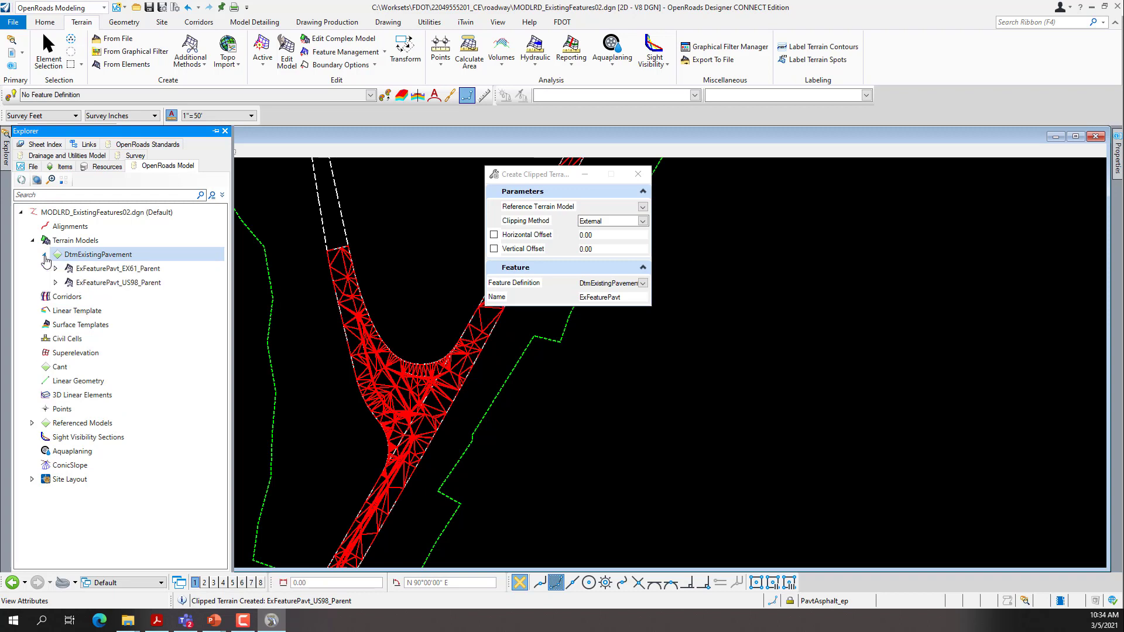
pyautogui.click(96, 271)
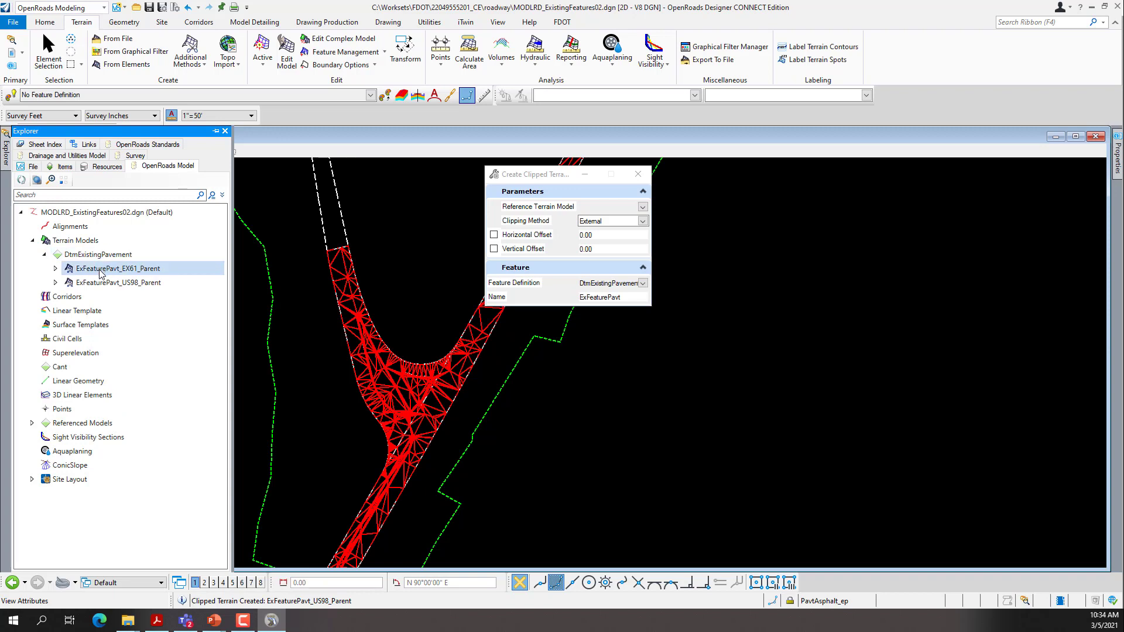
pyautogui.click(56, 268)
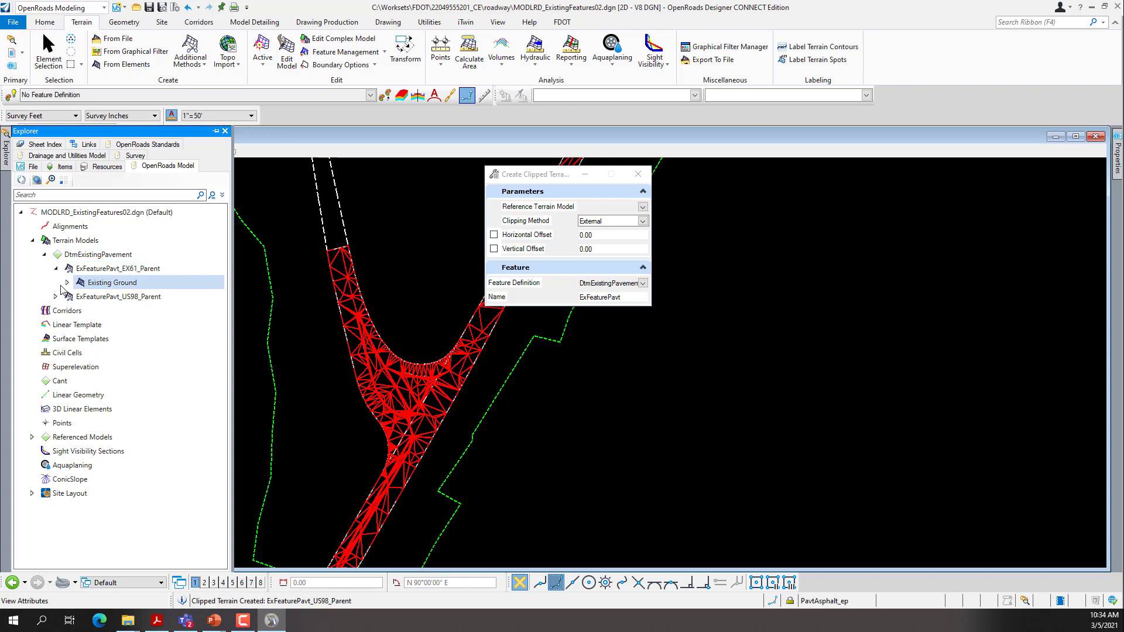
pyautogui.click(67, 283)
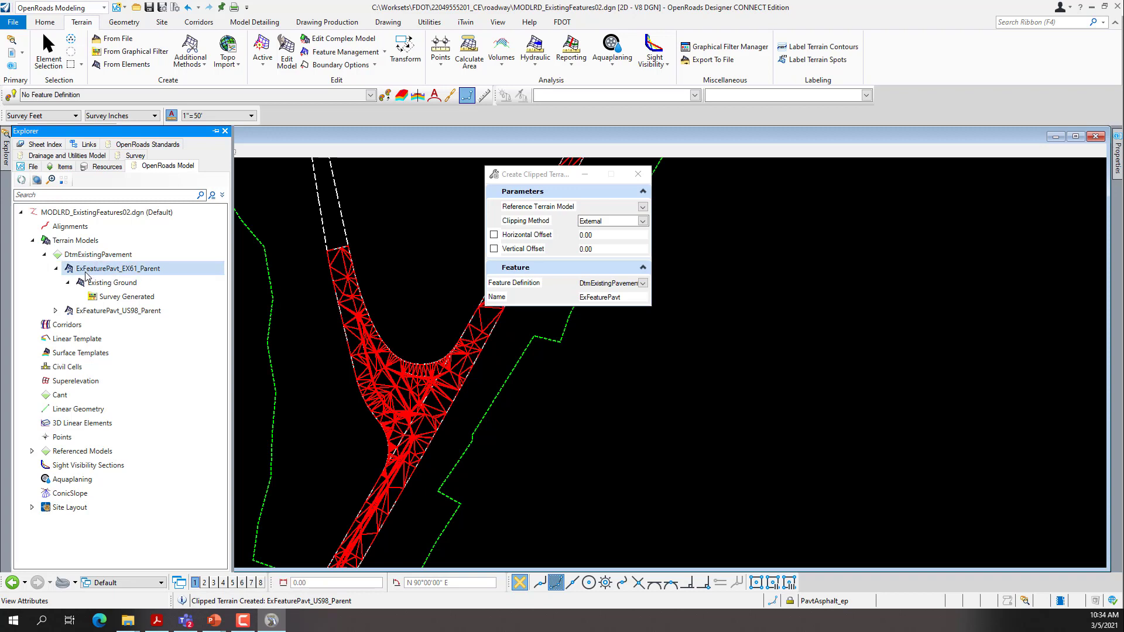
# Examine the parent-child relationship between Existing Ground and the EX61 and US98 parent terrains in the model tree.
pyautogui.click(134, 284)
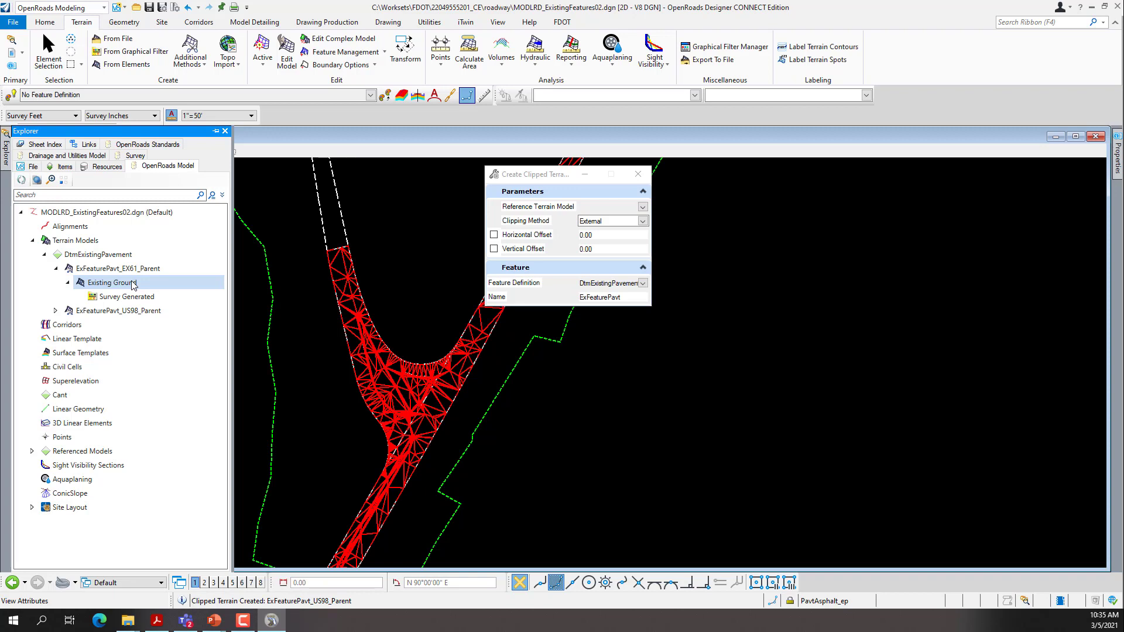
pyautogui.click(129, 270)
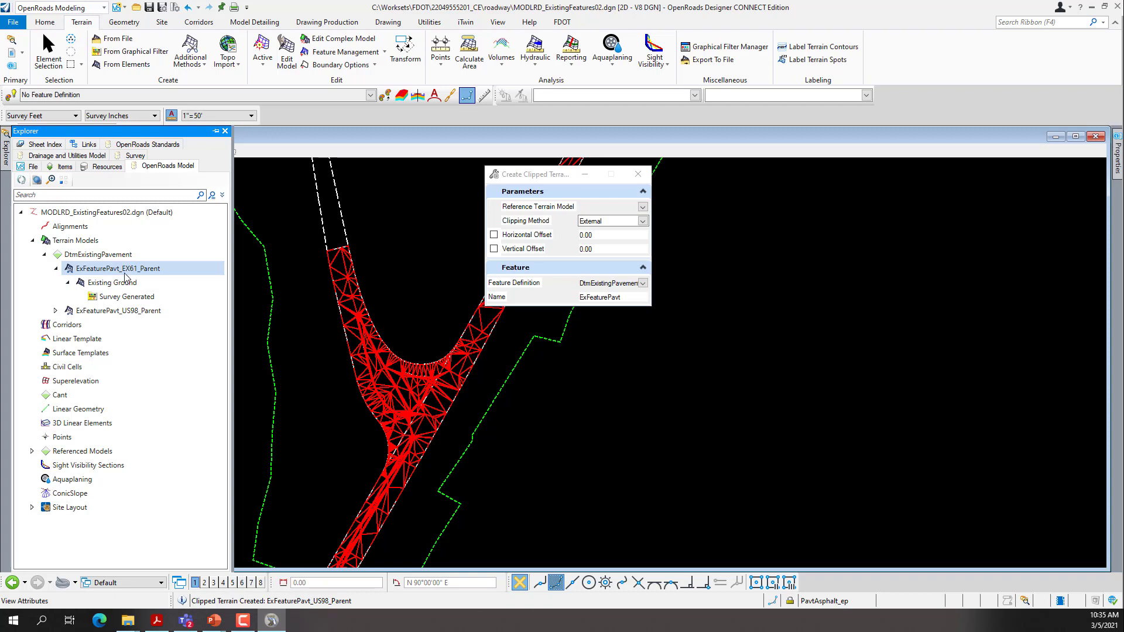
pyautogui.click(107, 312)
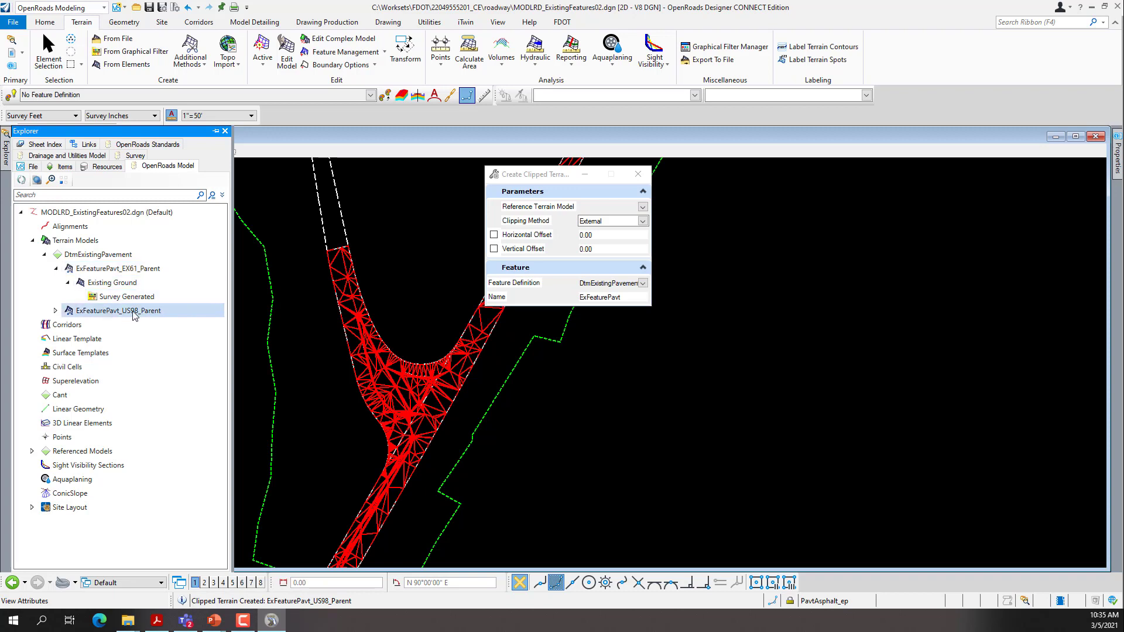
pyautogui.click(113, 282)
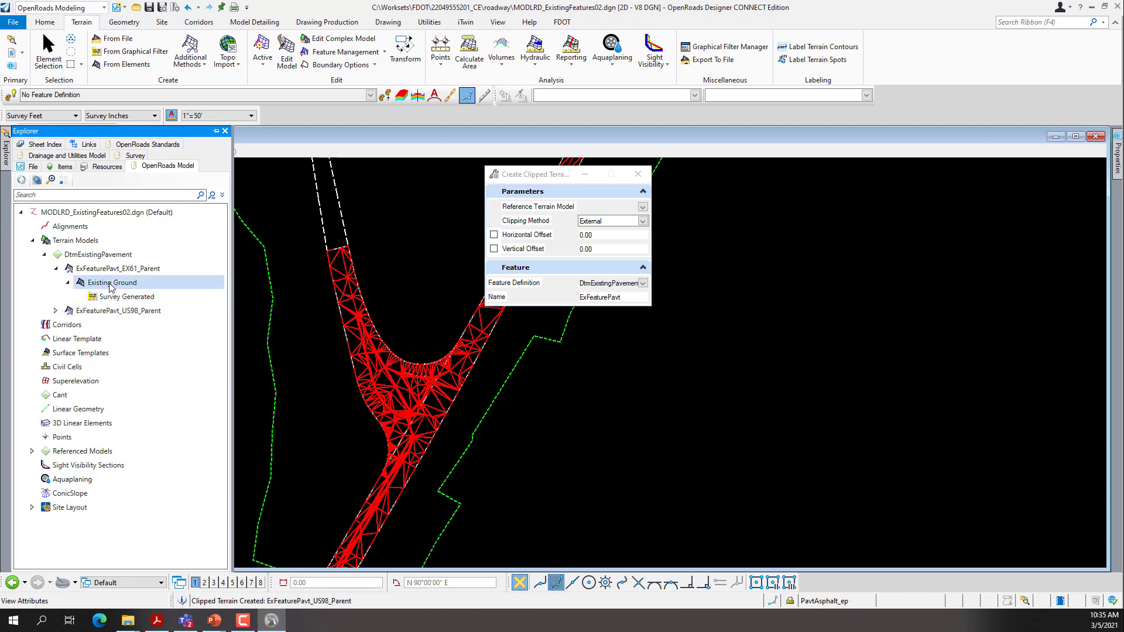
pyautogui.click(112, 269)
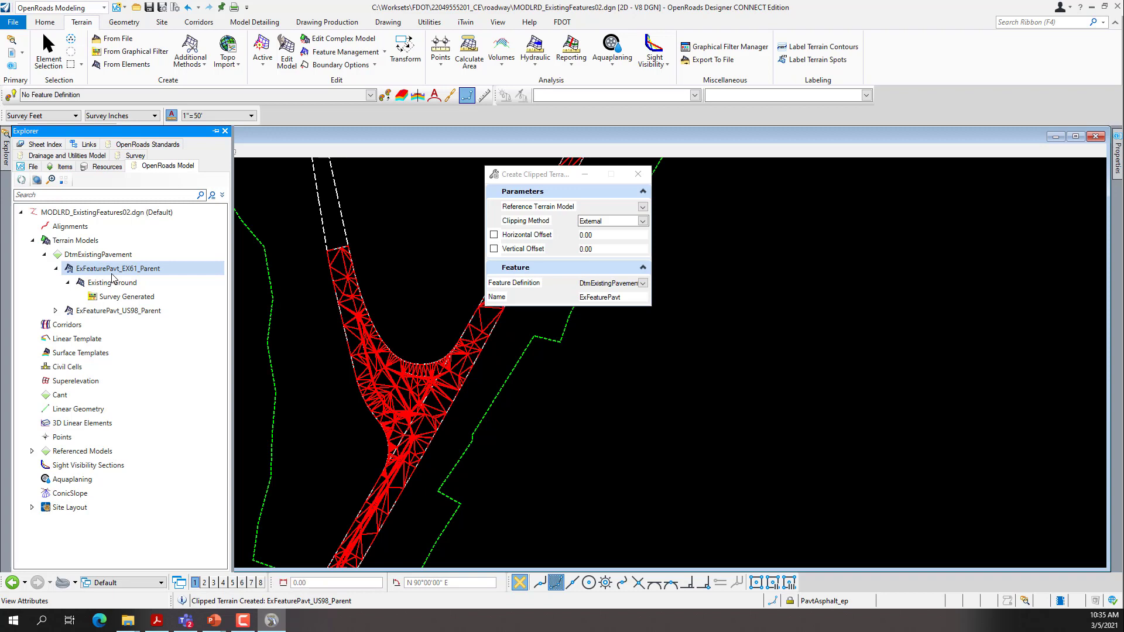
pyautogui.click(112, 282)
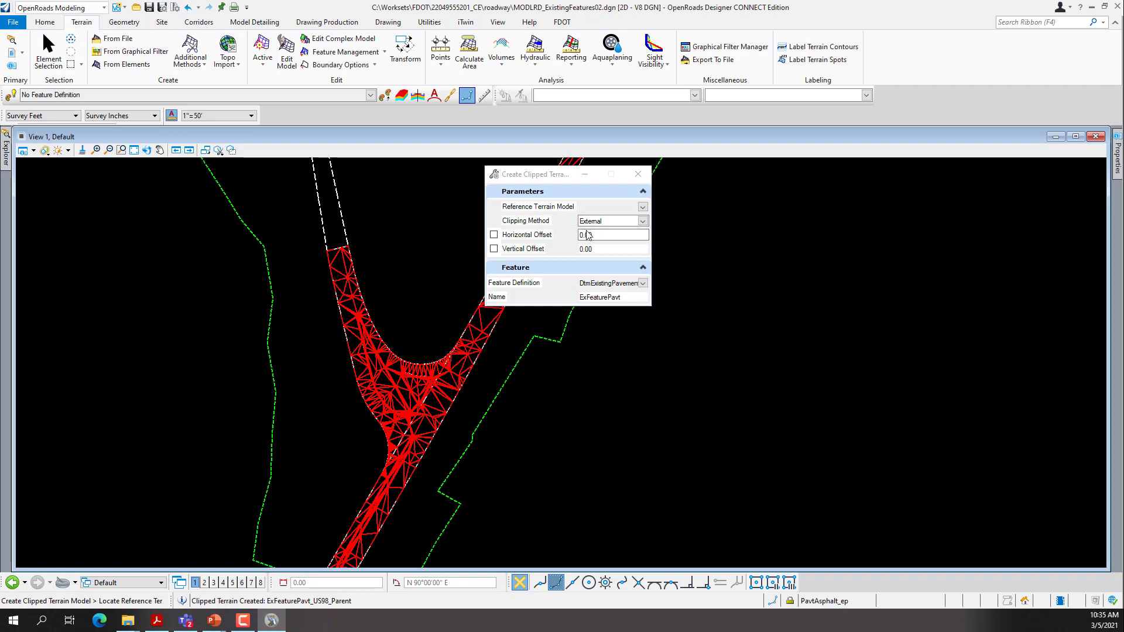
# Set the clipping method to Internal and choose ExFeaturePavt_EX61_Parent as the reference terrain model.
pyautogui.click(643, 221)
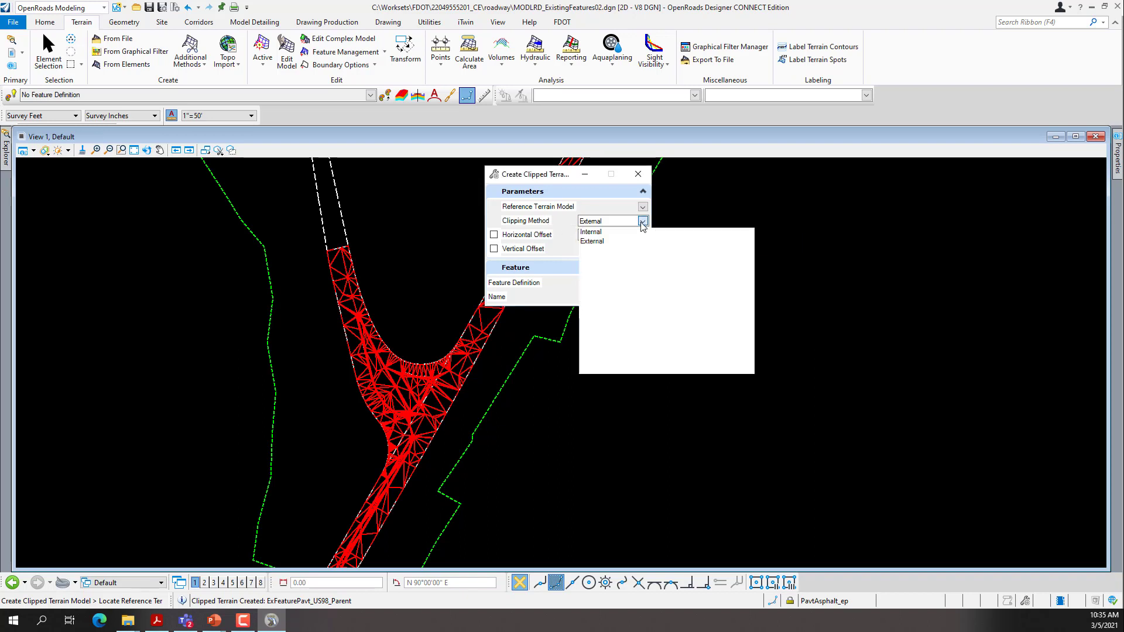
pyautogui.click(603, 233)
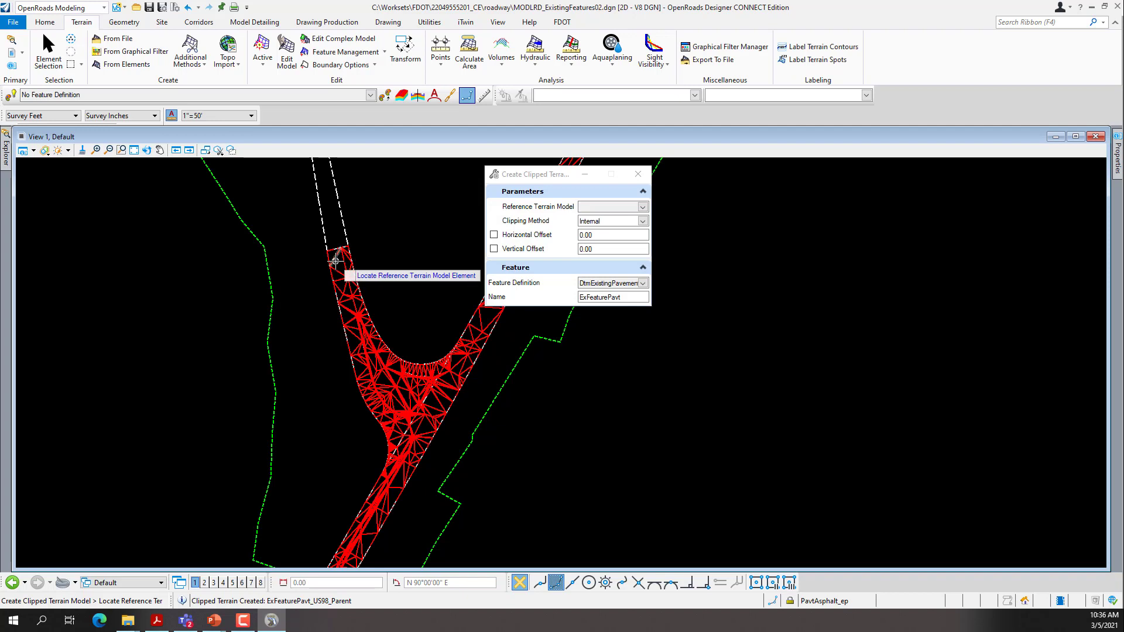
pyautogui.click(643, 207)
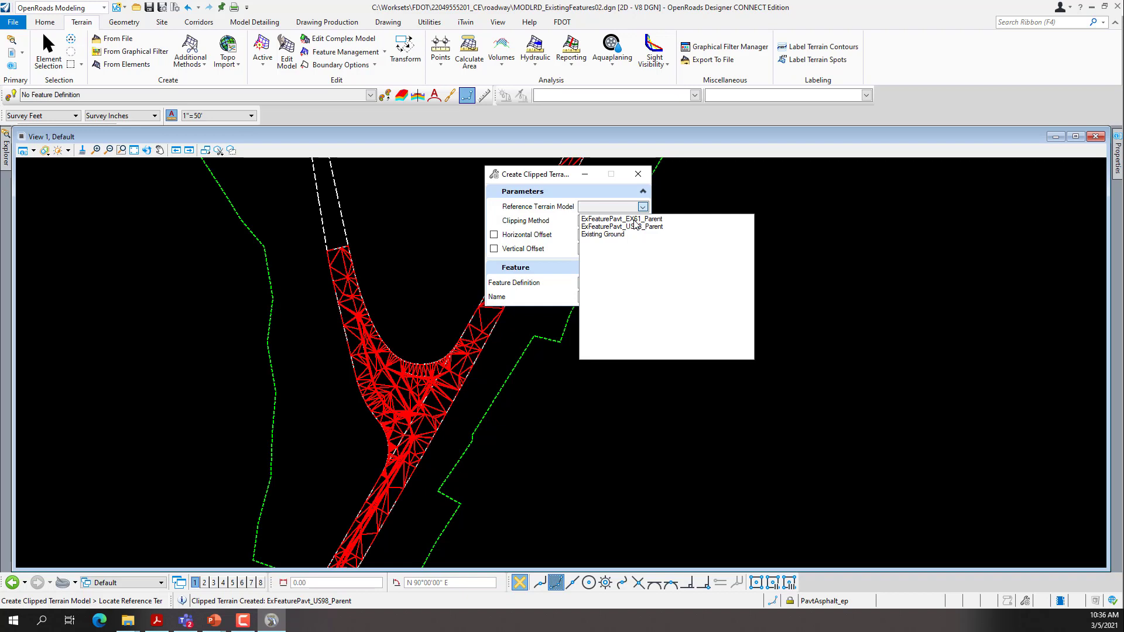
pyautogui.click(636, 221)
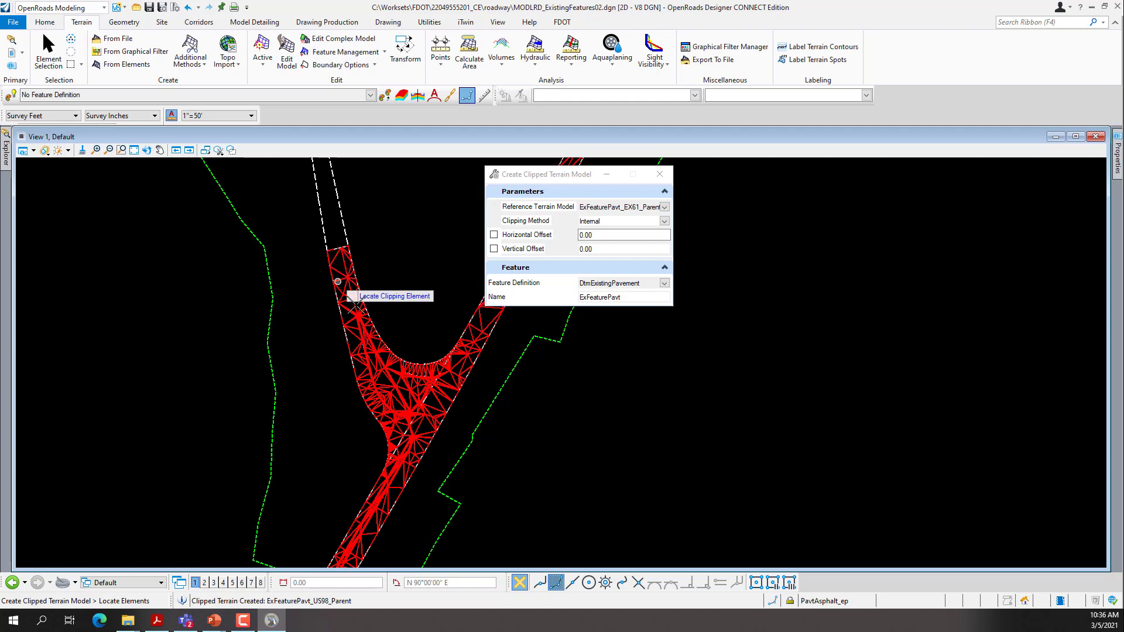
# Select the two closed island shapes inside the EX61 pavement terrain as the clipping elements.
pyautogui.scroll(5, 393, 403)
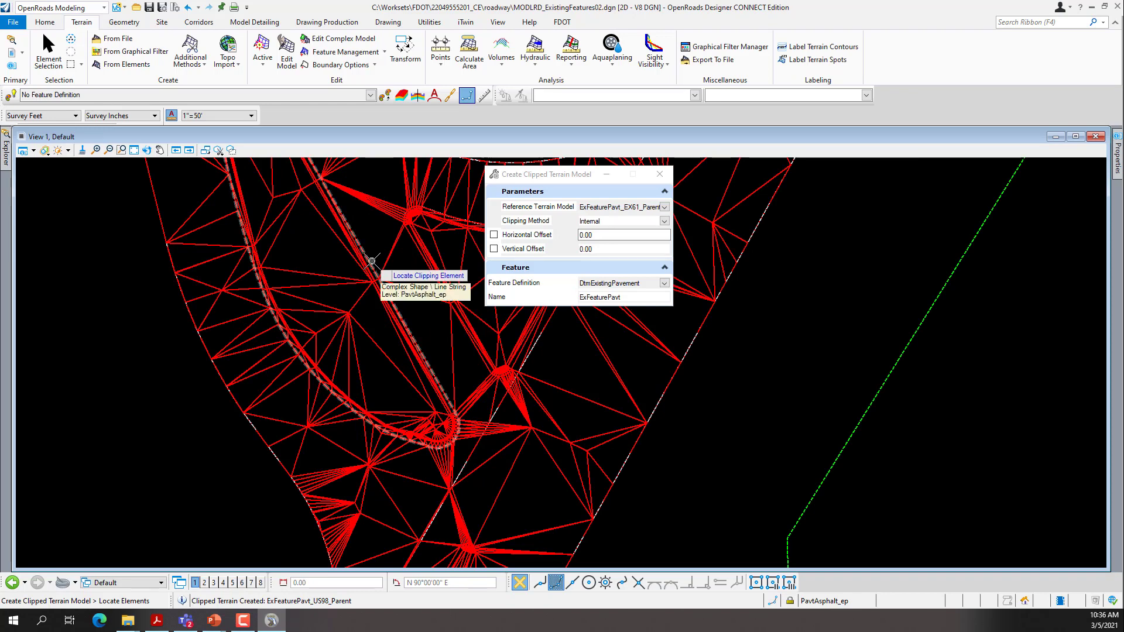
pyautogui.click(372, 261)
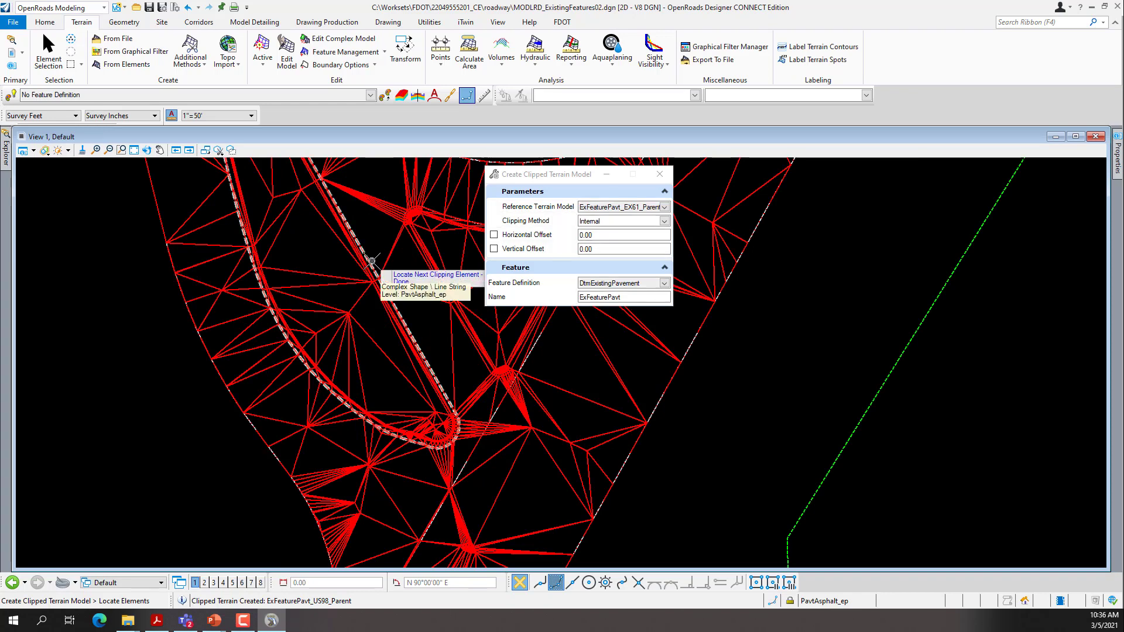
pyautogui.click(429, 207)
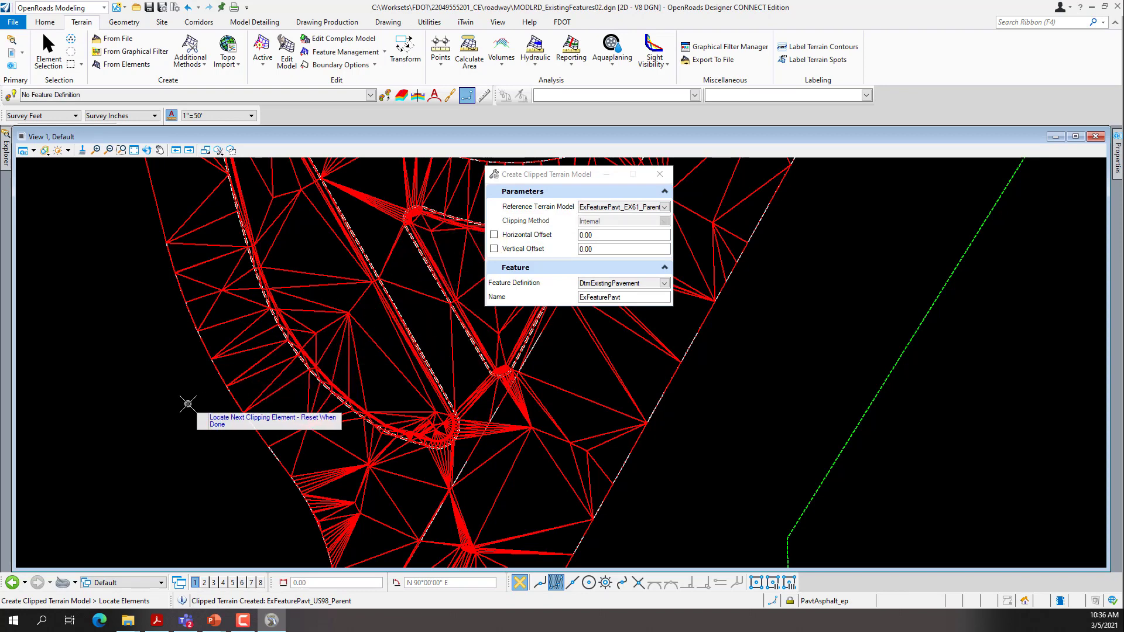
# Name the clipped terrain ExFeaturePavt_EX61_Main and finish selecting its clipping elements.
pyautogui.click(633, 297)
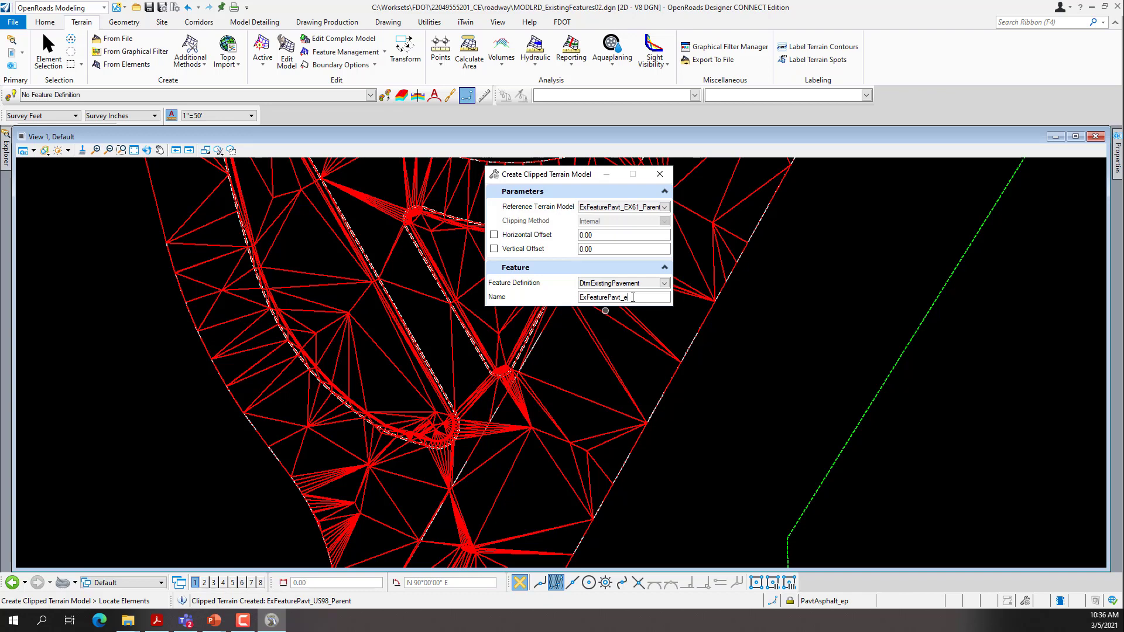
pyautogui.press('BackSpace')
pyautogui.write('EX61_Main')
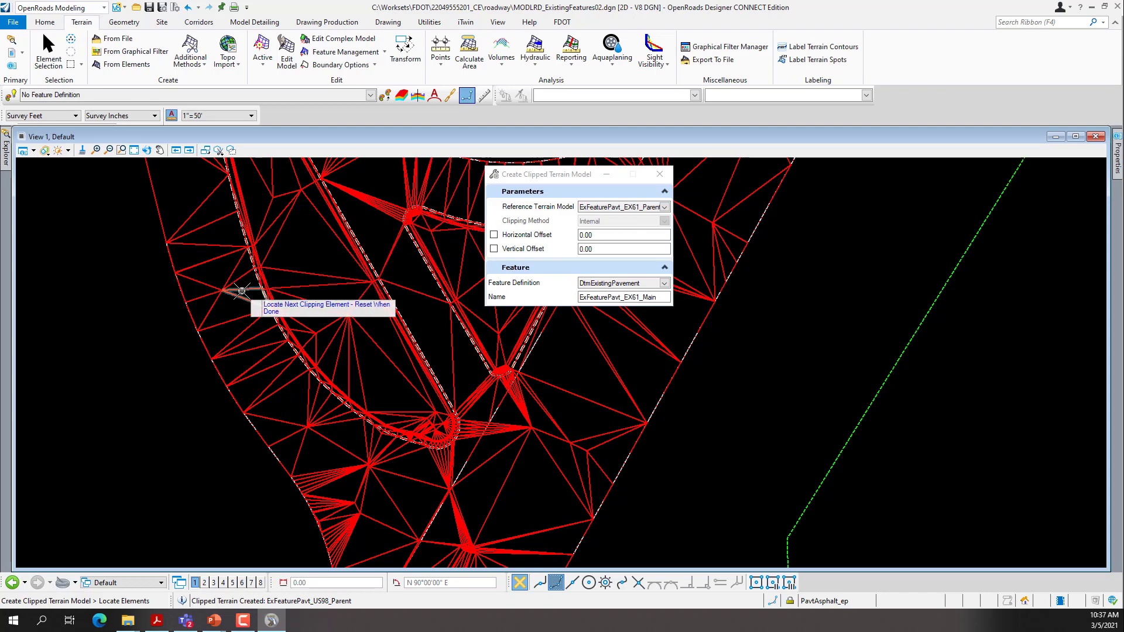
pyautogui.rightClick(159, 404)
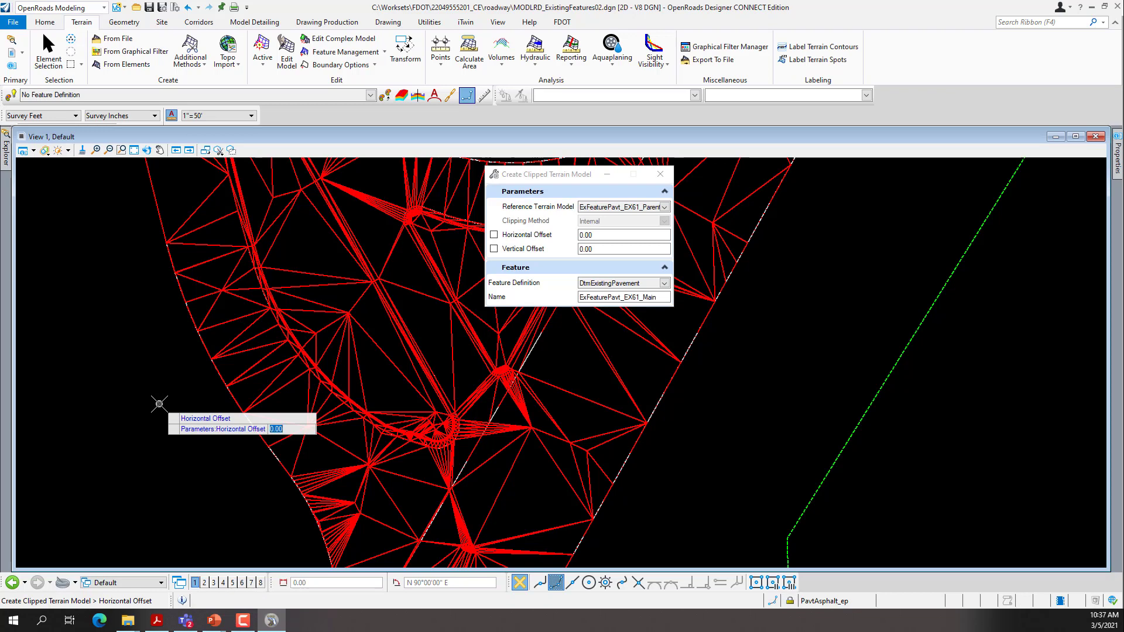
# Accept the 0.00 offsets and the Internal clipping method to create the ExFeaturePavt_EX61_Main terrain.
pyautogui.click(159, 404)
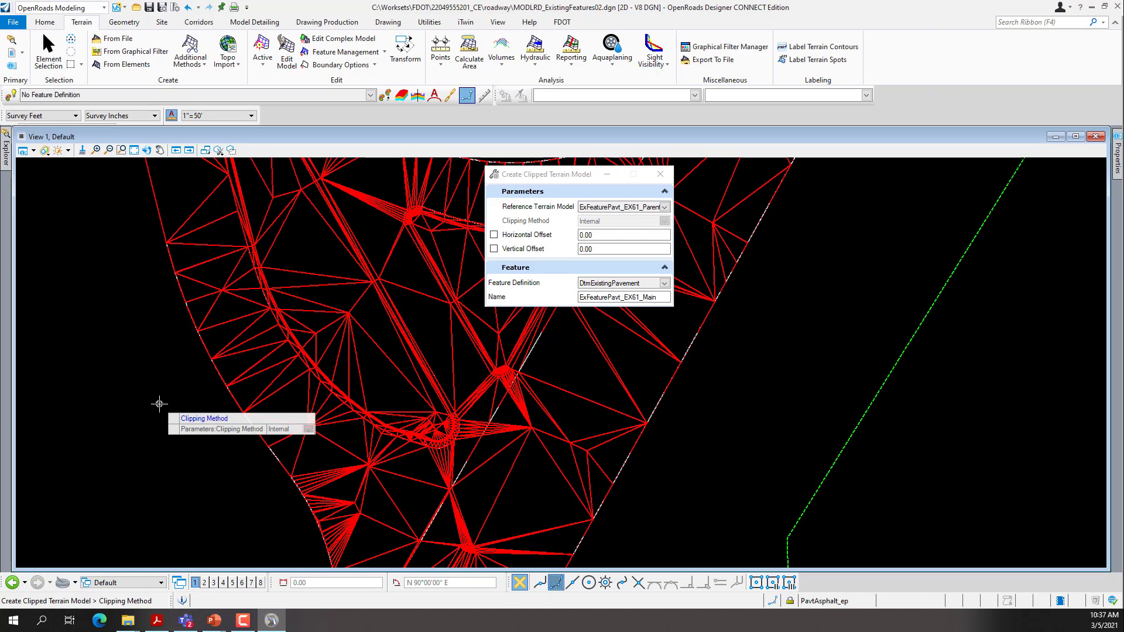
pyautogui.click(160, 404)
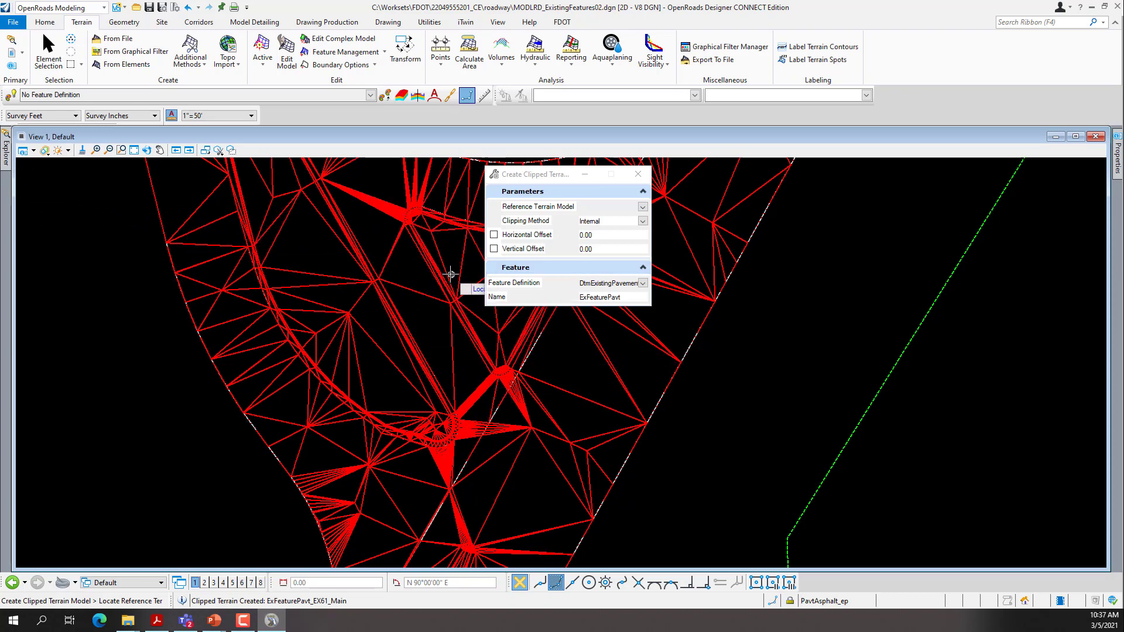
# Examine the ExFeaturePavt_EX61_Main hierarchy in the model tree, from its EX61 parent through Existing Ground to the survey source.
pyautogui.moveTo(7, 154)
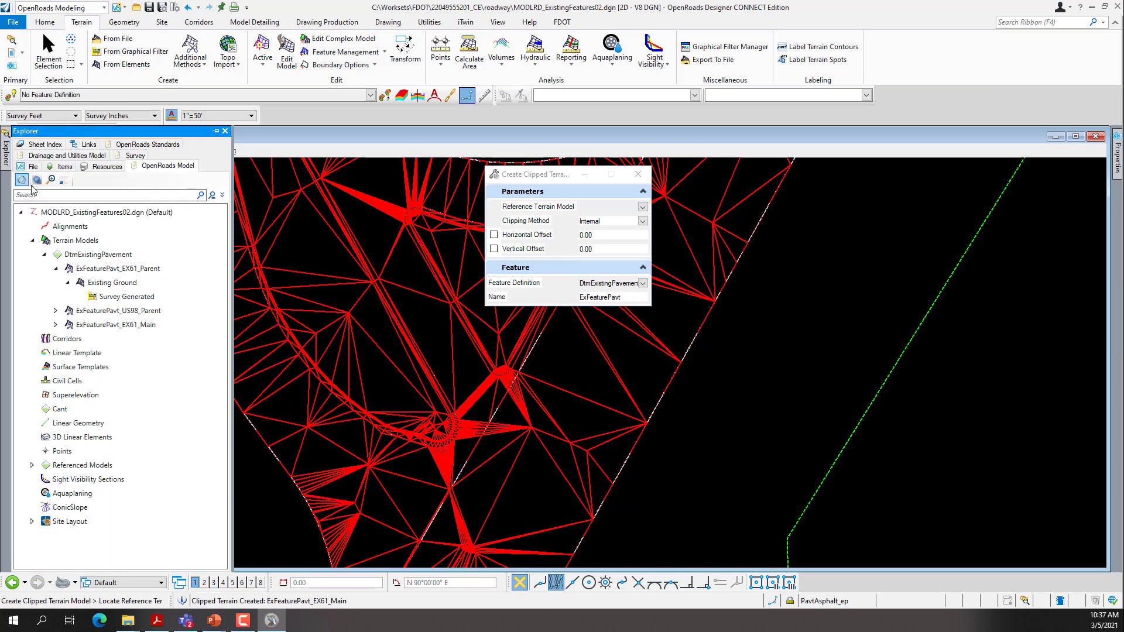
pyautogui.click(68, 280)
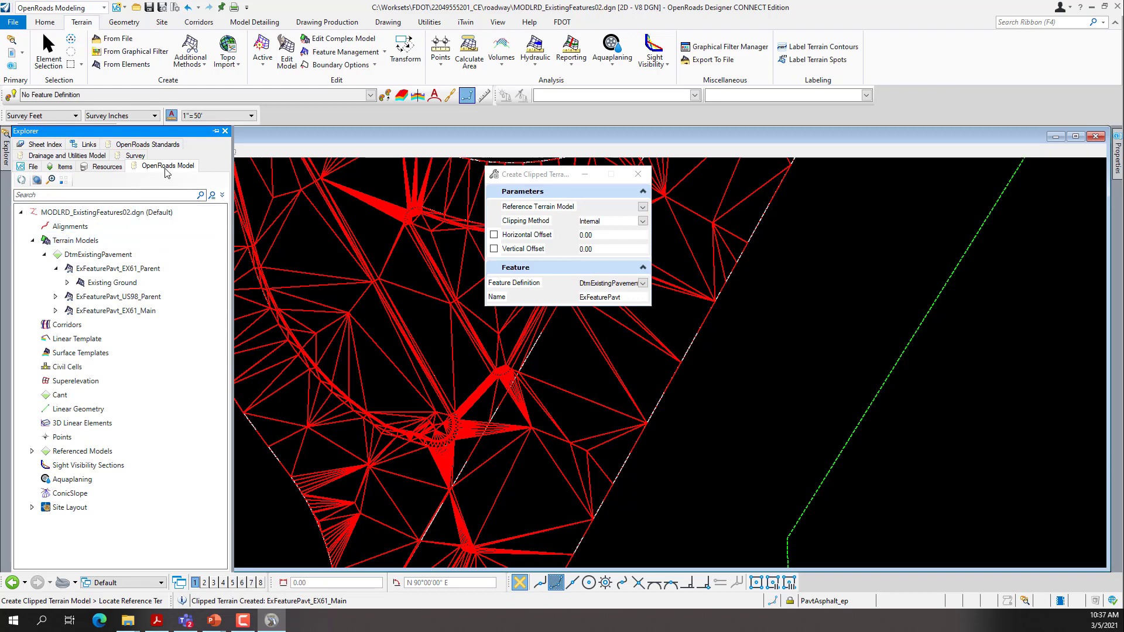
pyautogui.click(55, 268)
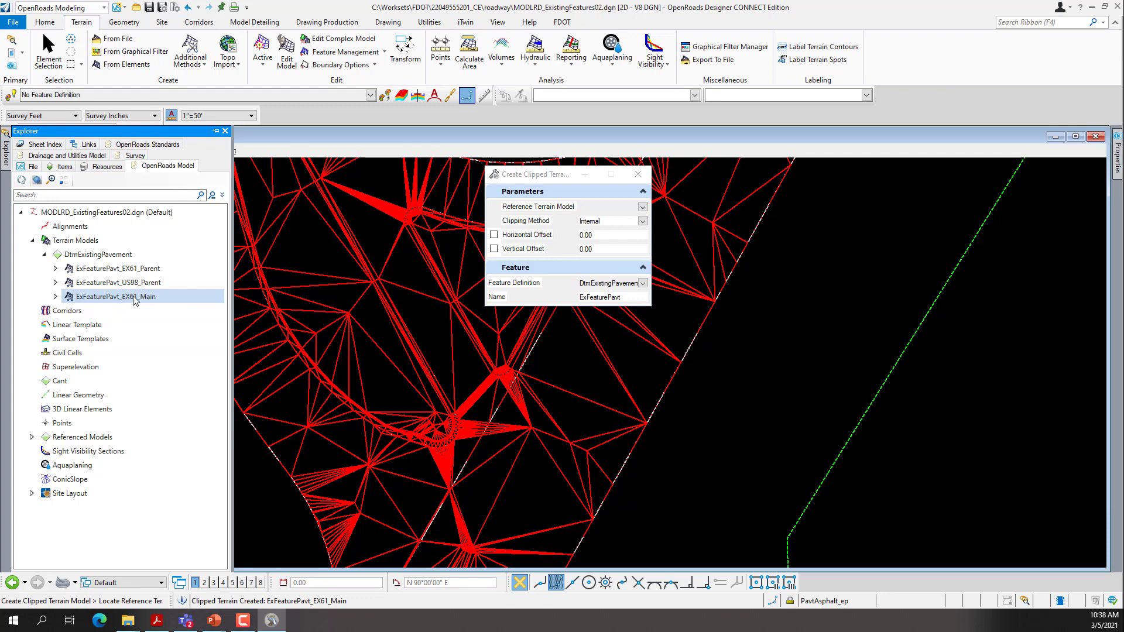
pyautogui.click(55, 298)
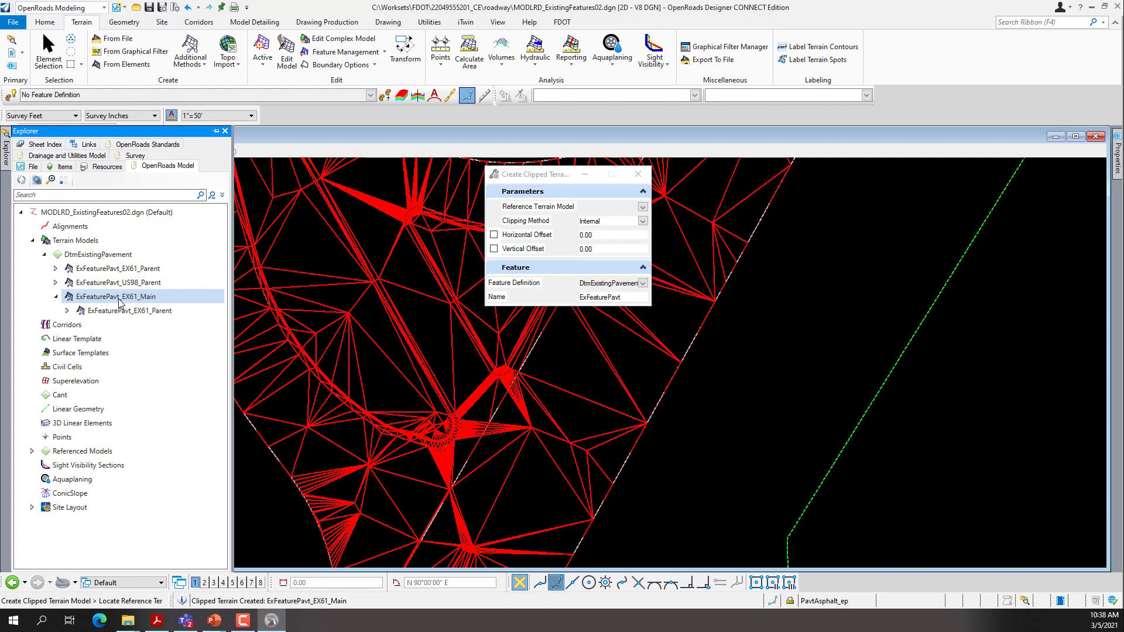
pyautogui.click(95, 306)
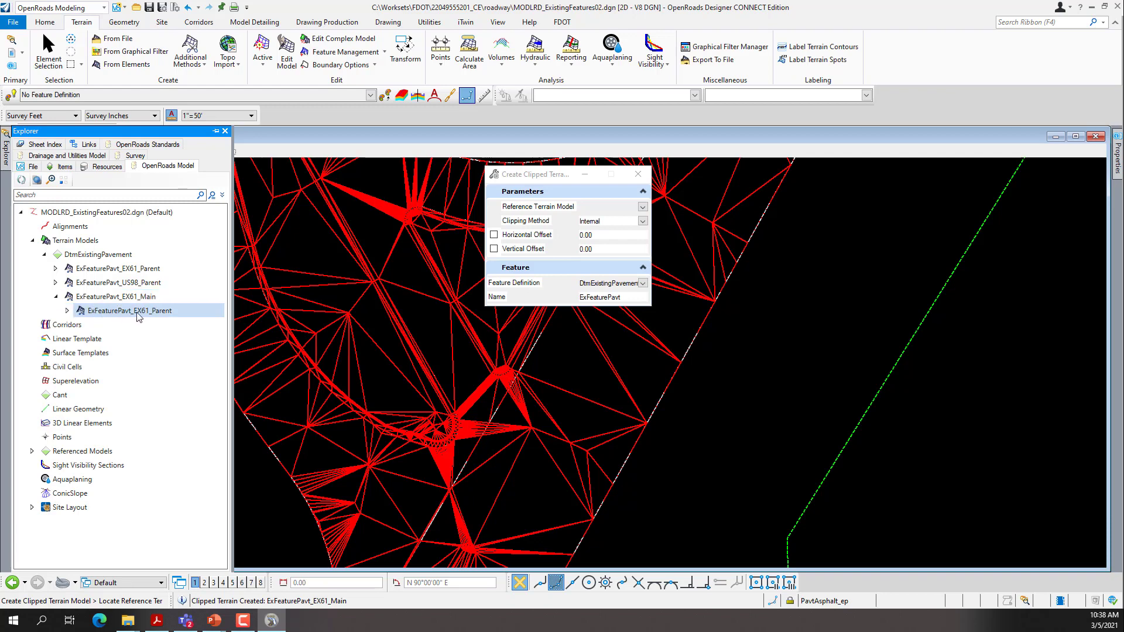
pyautogui.click(68, 311)
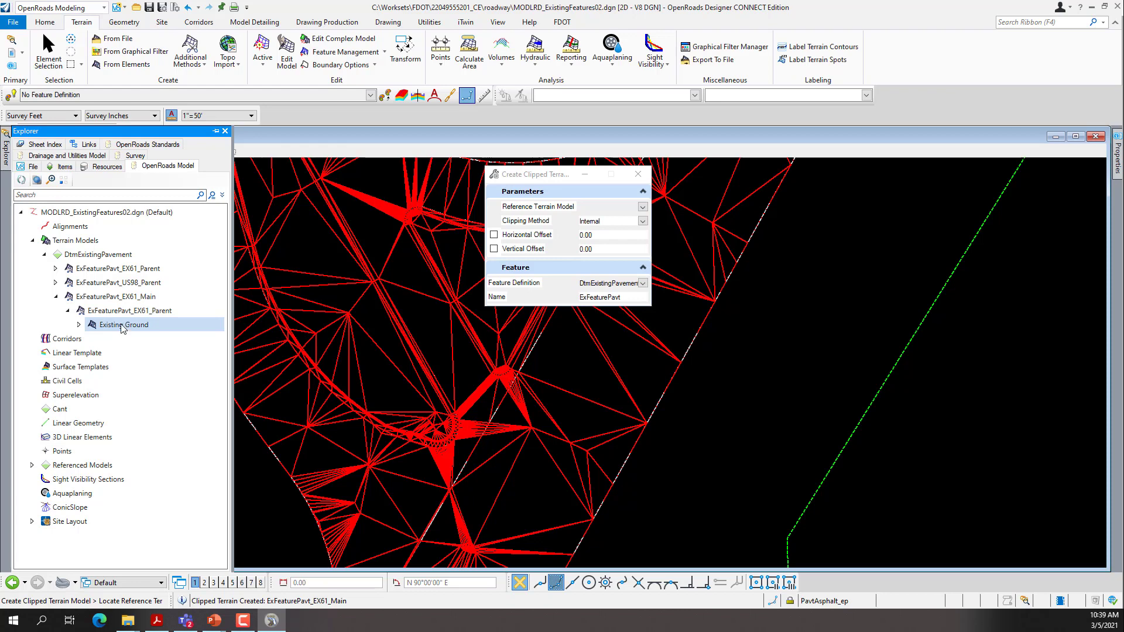
pyautogui.click(132, 298)
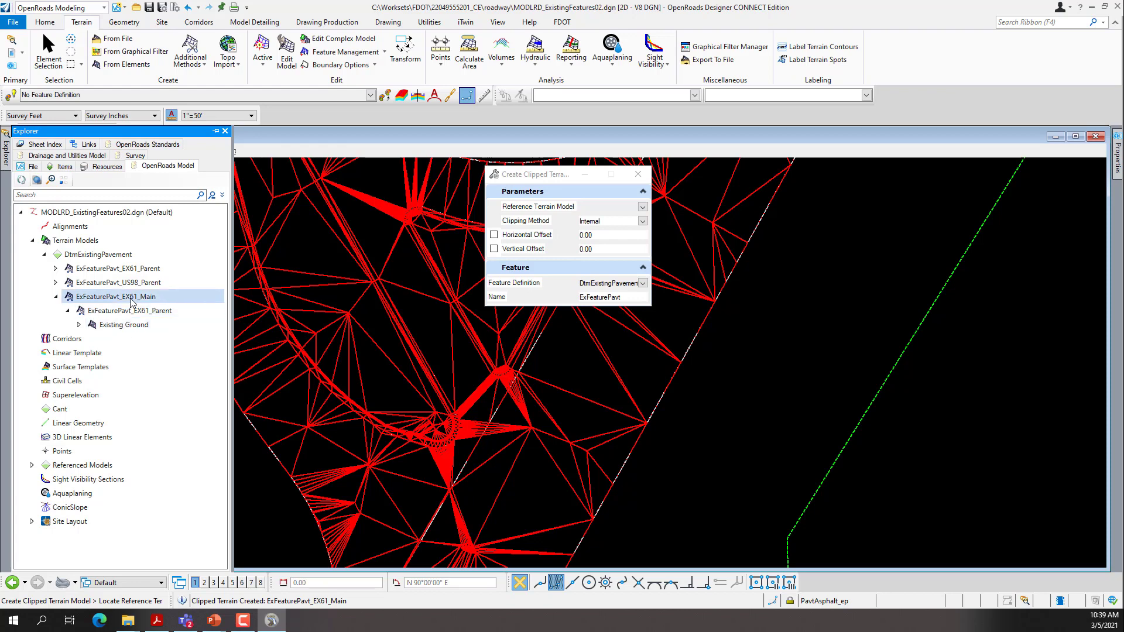
pyautogui.click(120, 325)
pyautogui.click(79, 325)
pyautogui.click(117, 339)
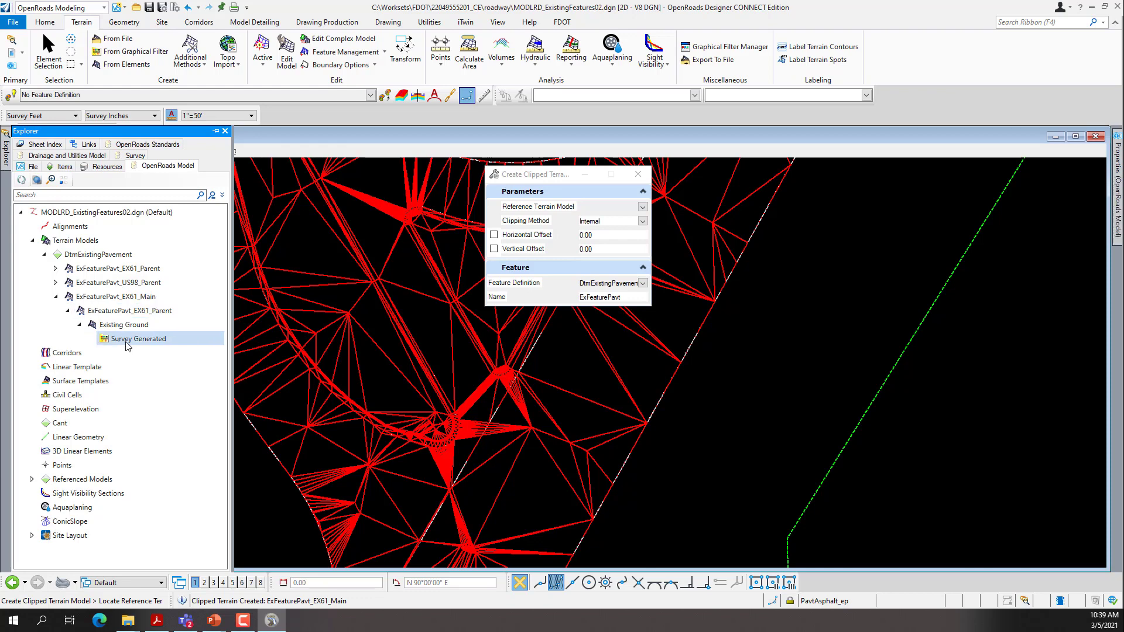
pyautogui.rightClick(126, 345)
pyautogui.click(130, 328)
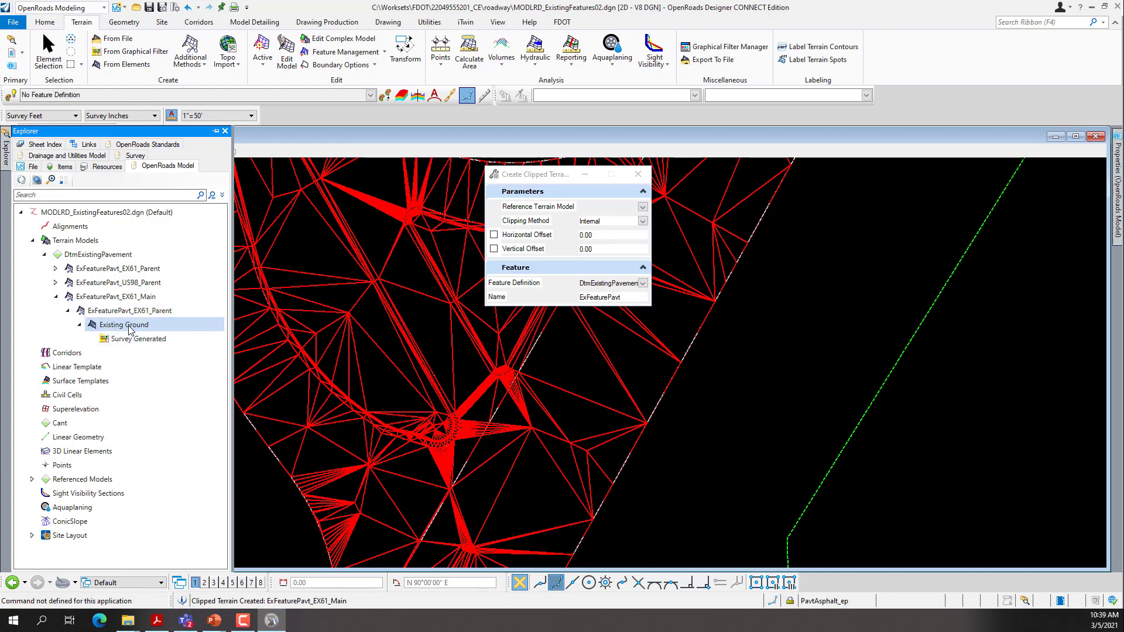
pyautogui.rightClick(130, 328)
pyautogui.moveTo(171, 361)
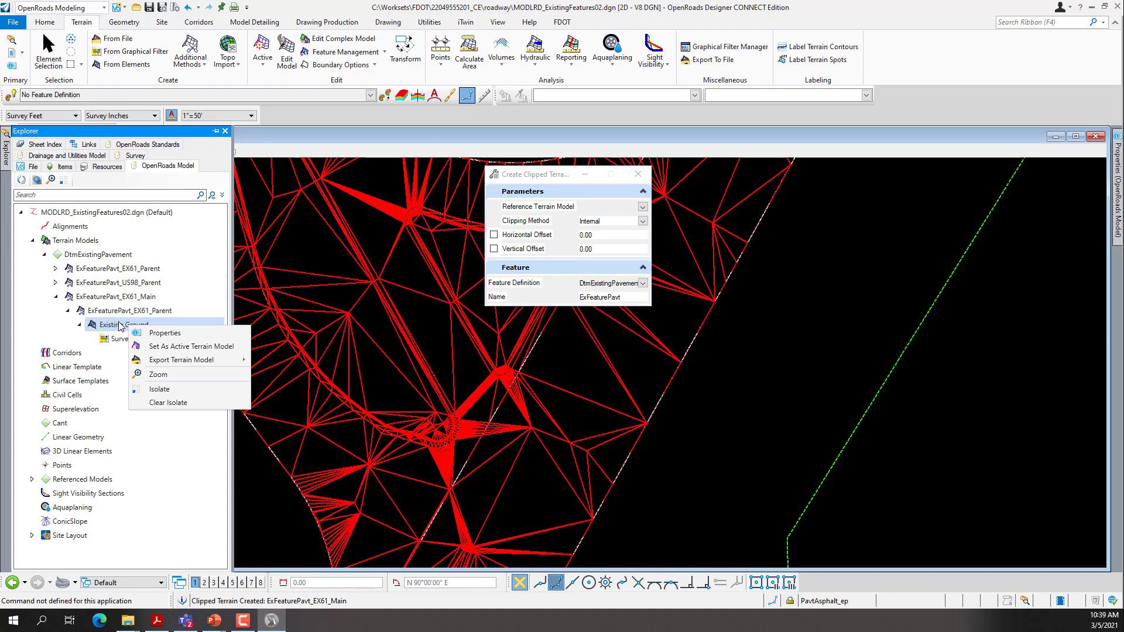
# Select the ExFeaturePavt_EX61_Parent terrain in the model tree and set its Triangles display to Off.
pyautogui.click(104, 272)
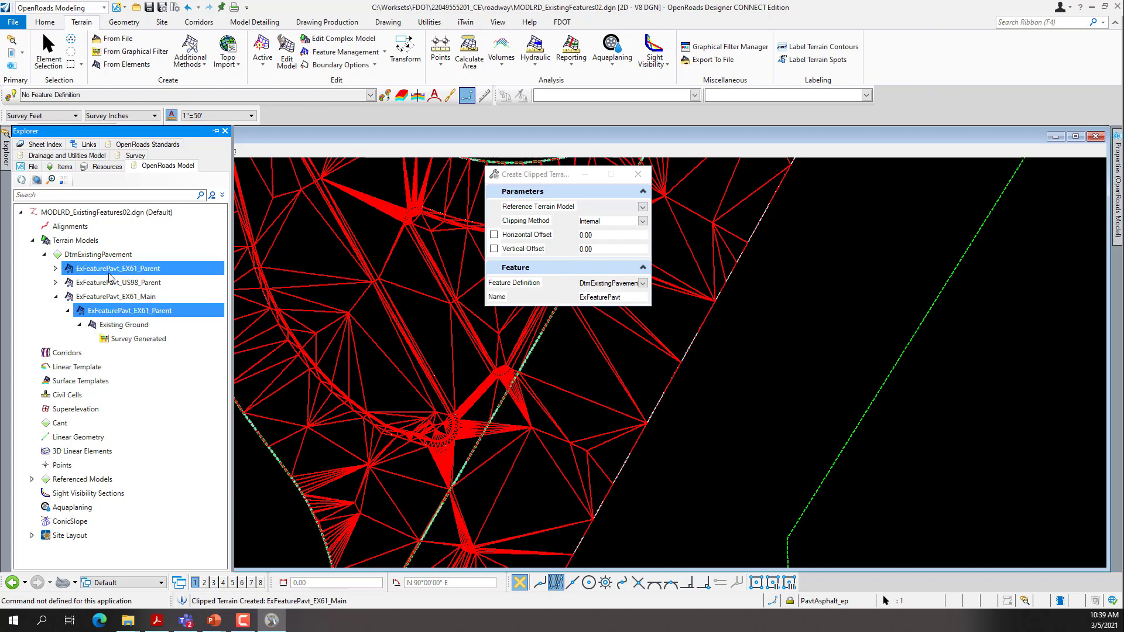
pyautogui.click(67, 311)
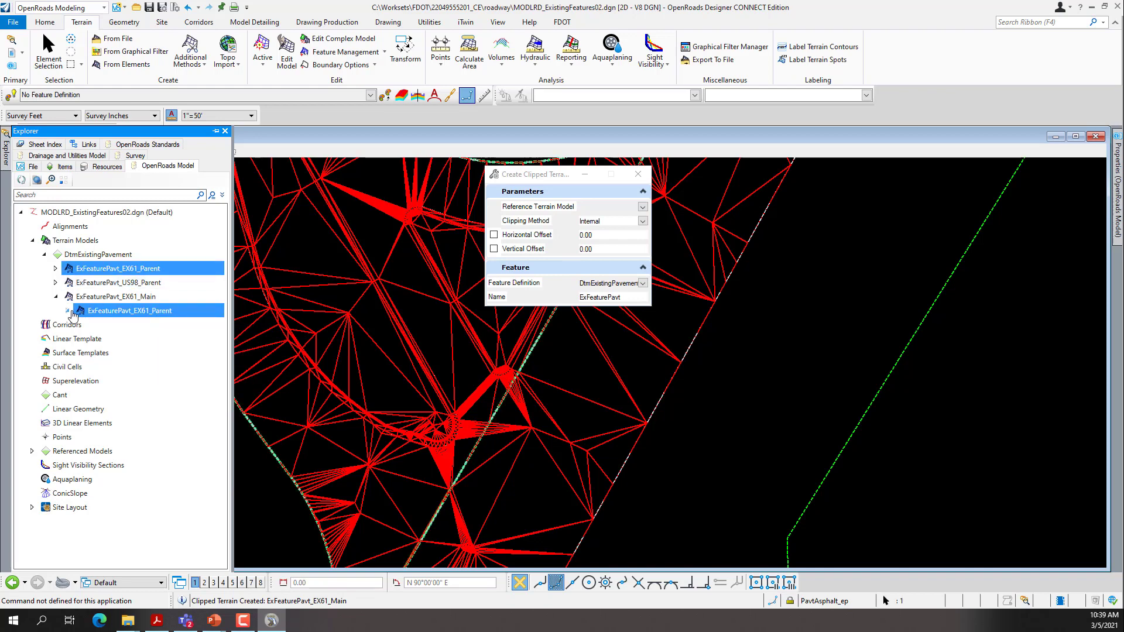
pyautogui.rightClick(119, 271)
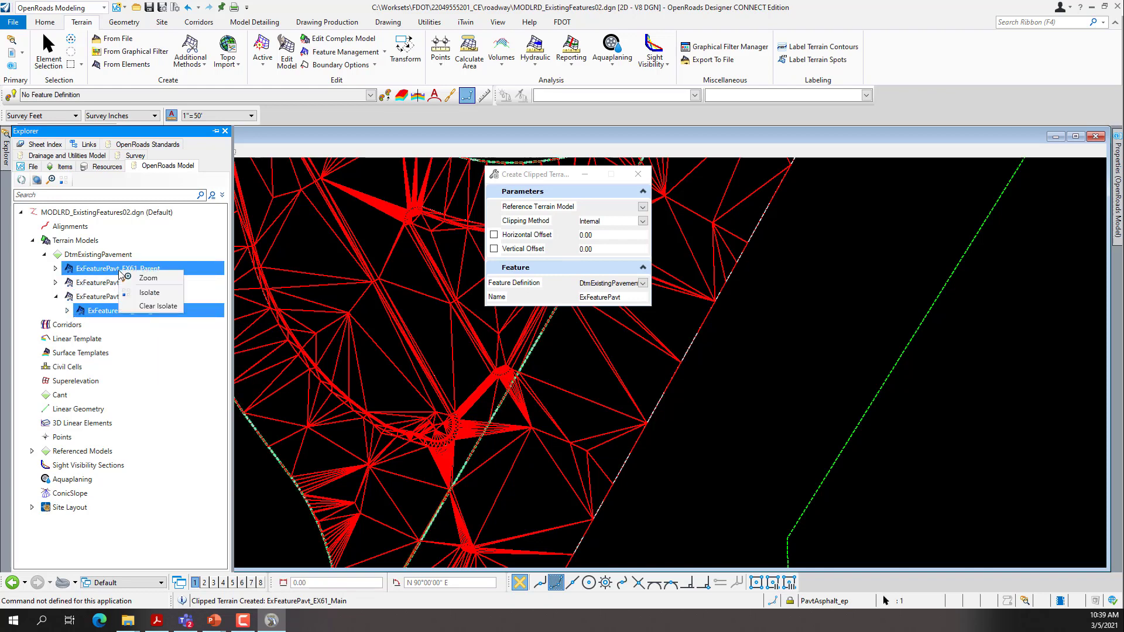
pyautogui.click(85, 269)
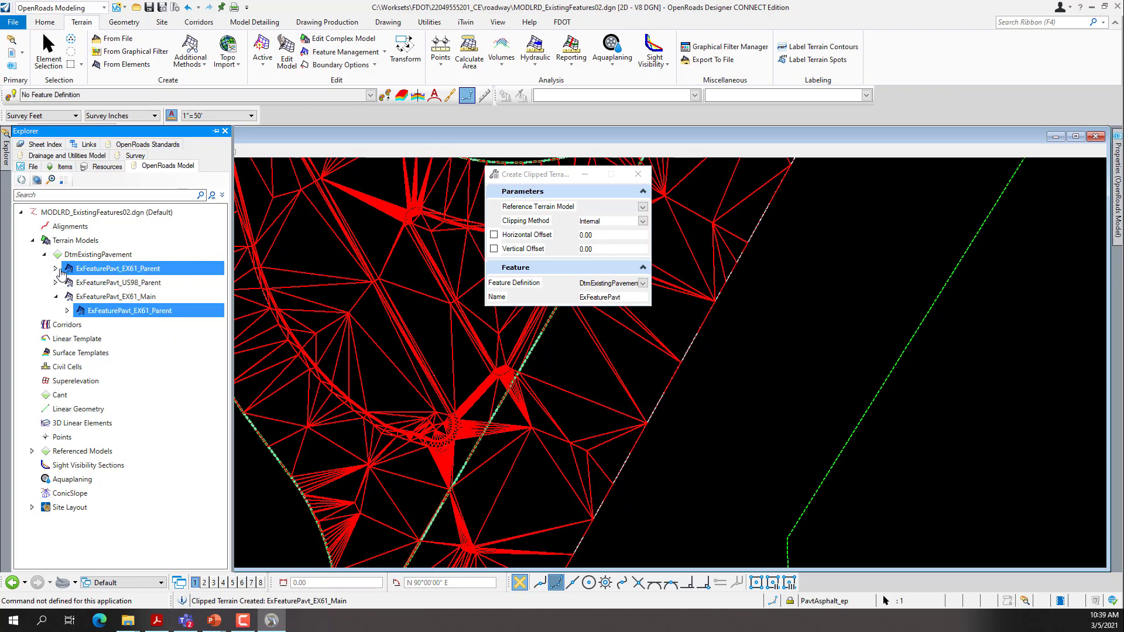
pyautogui.click(57, 269)
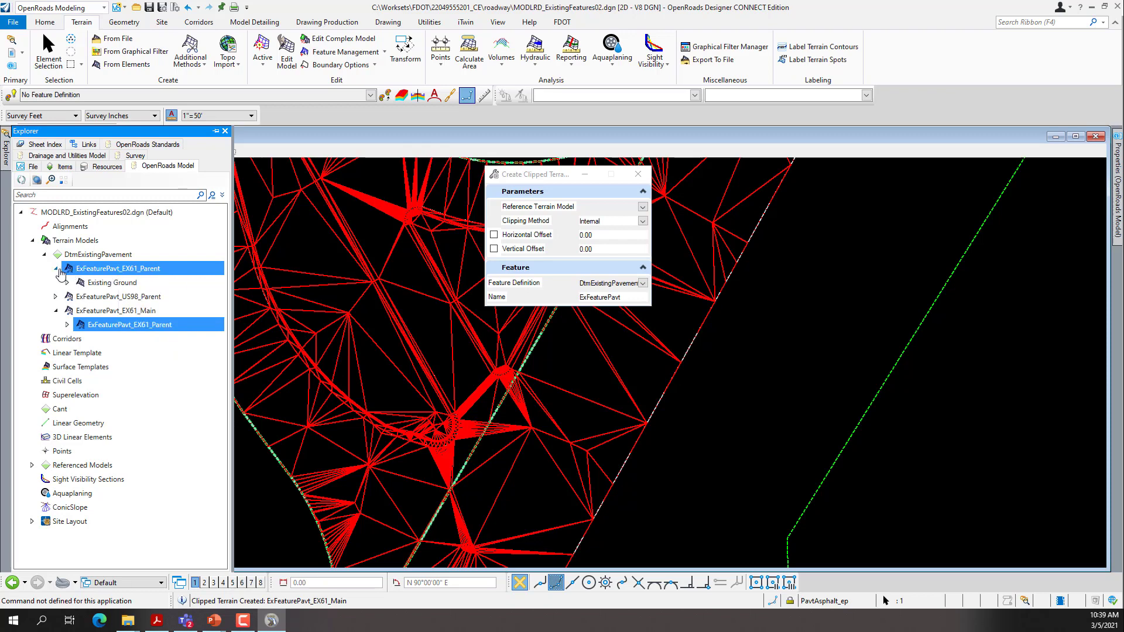
pyautogui.click(56, 269)
pyautogui.rightClick(89, 270)
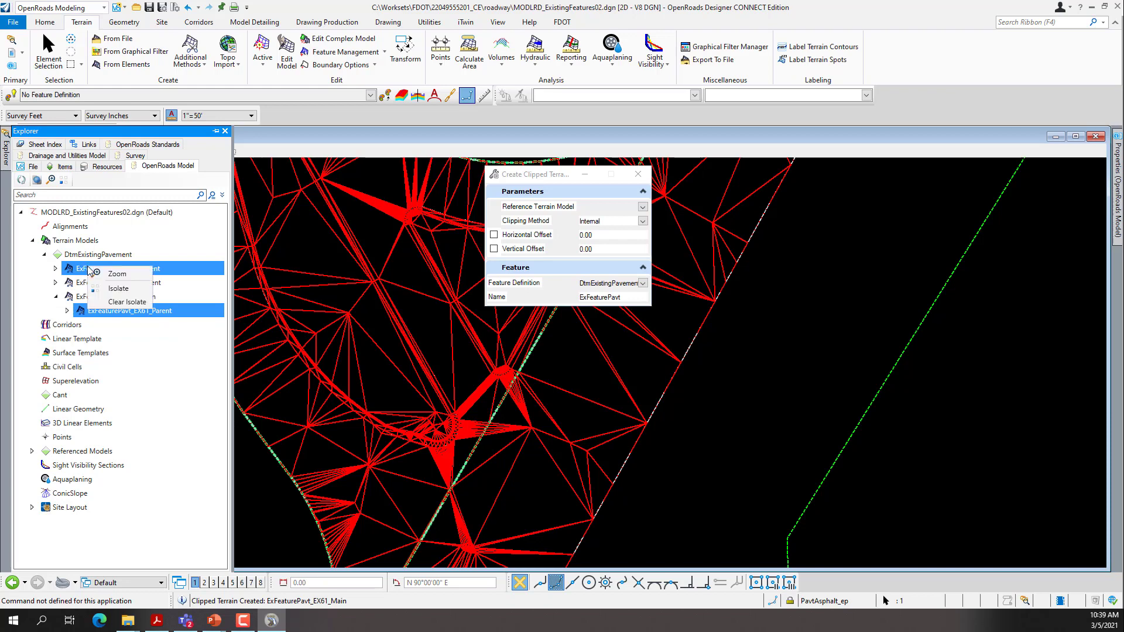
pyautogui.click(133, 317)
pyautogui.rightClick(133, 316)
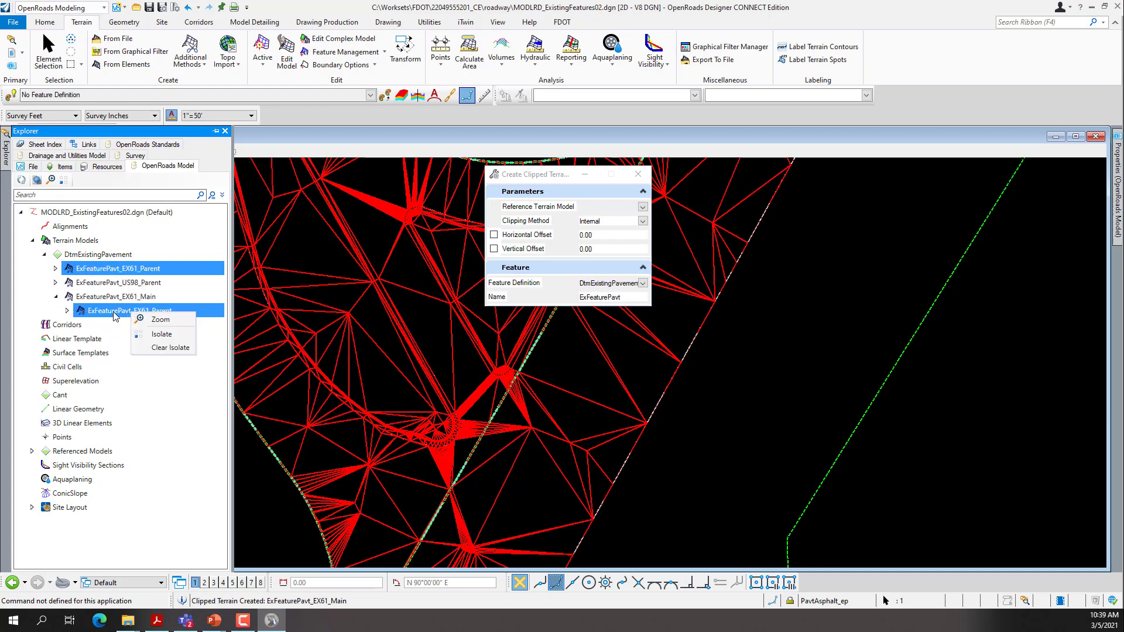
pyautogui.click(67, 311)
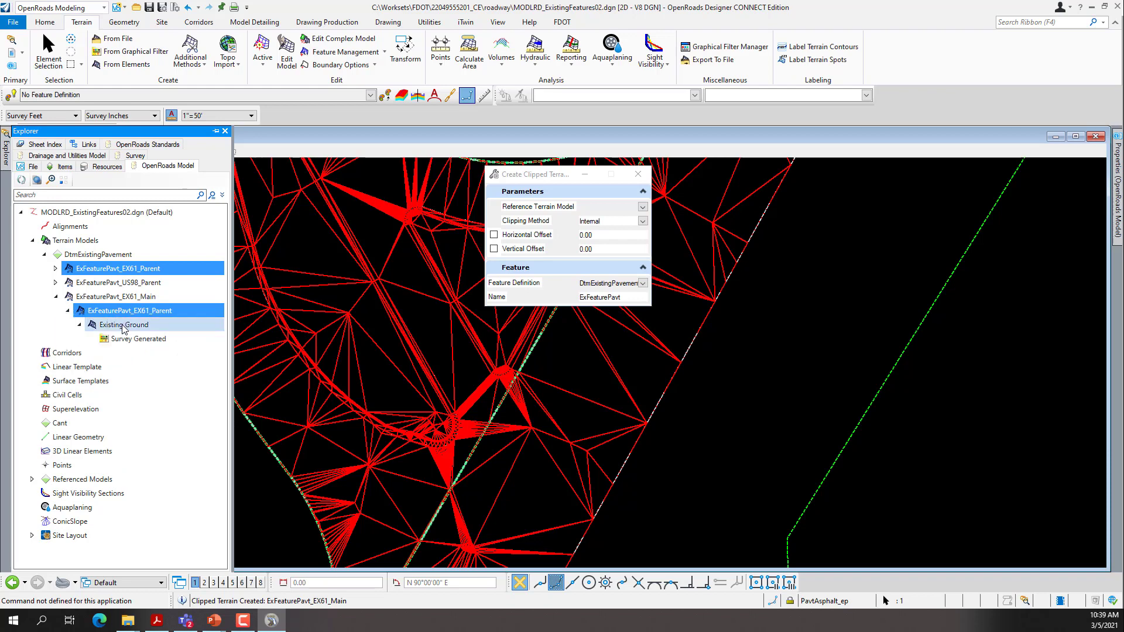
pyautogui.rightClick(121, 315)
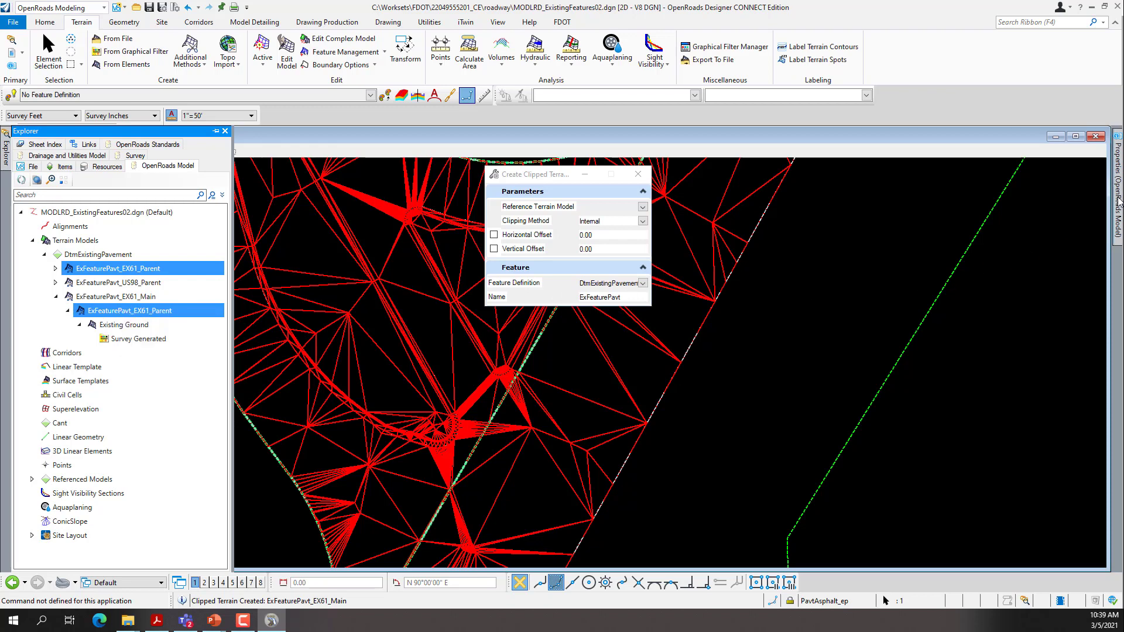
pyautogui.moveTo(1118, 202)
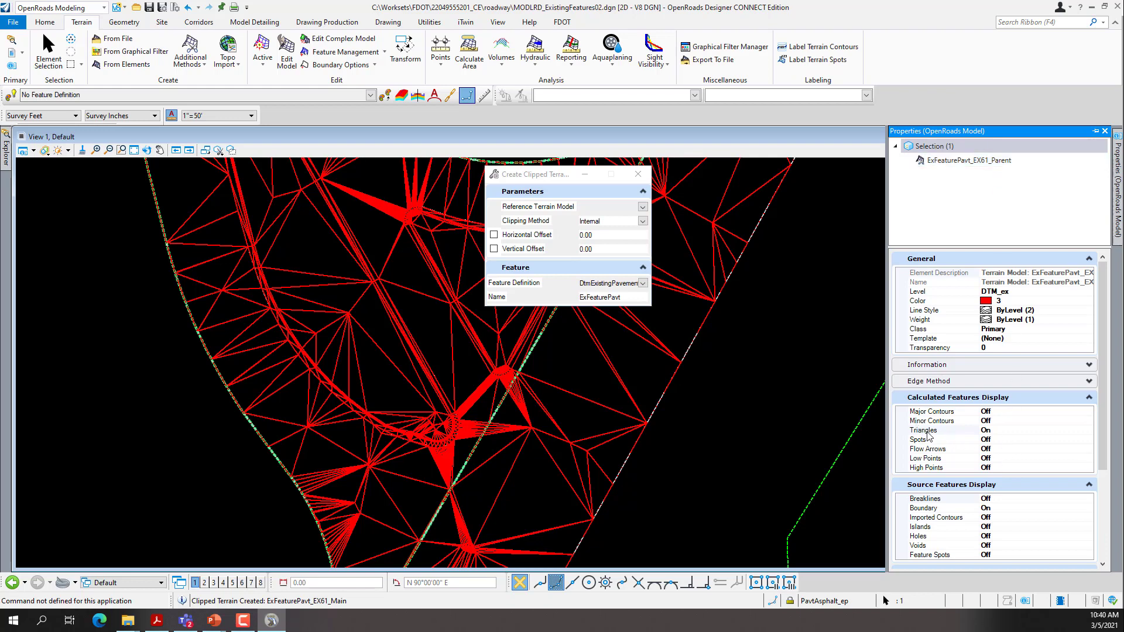
pyautogui.click(1072, 429)
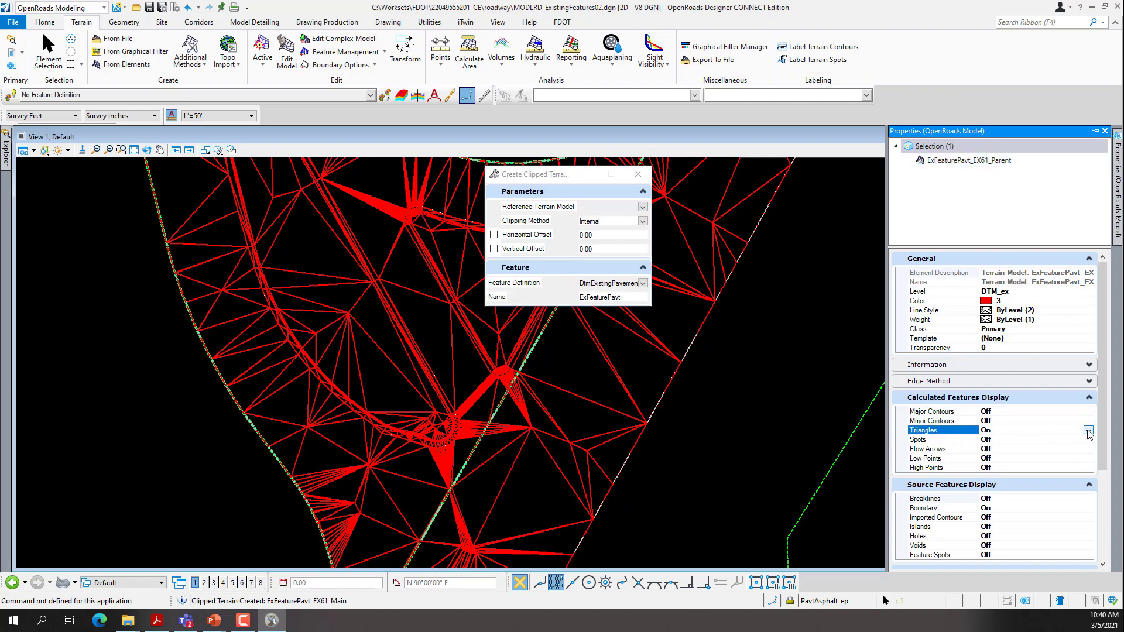
pyautogui.click(1088, 430)
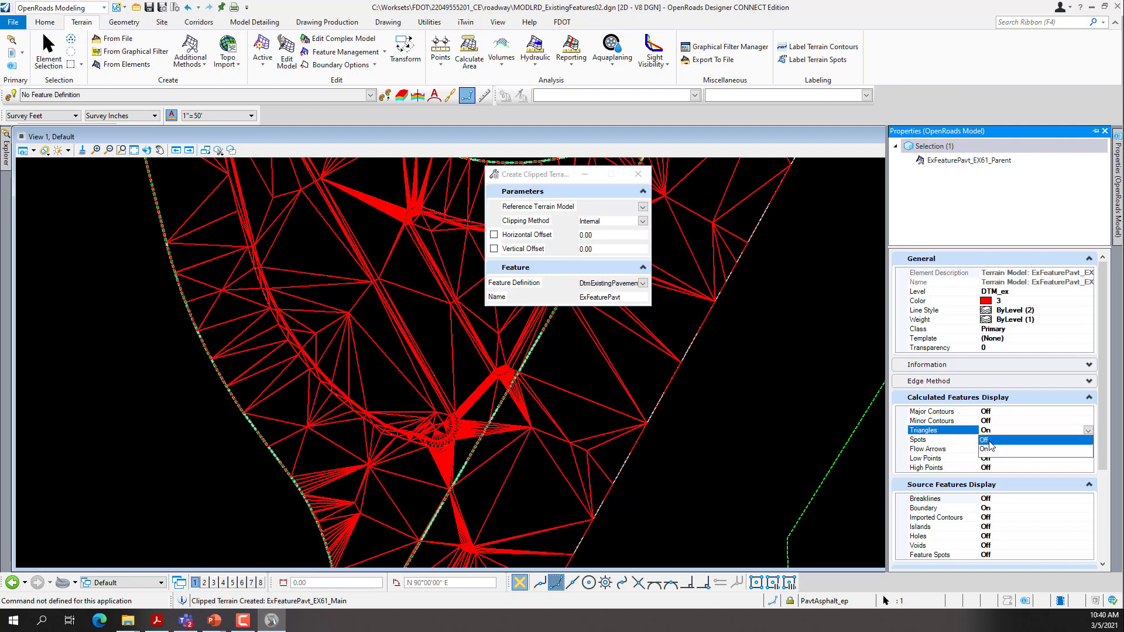
pyautogui.click(985, 440)
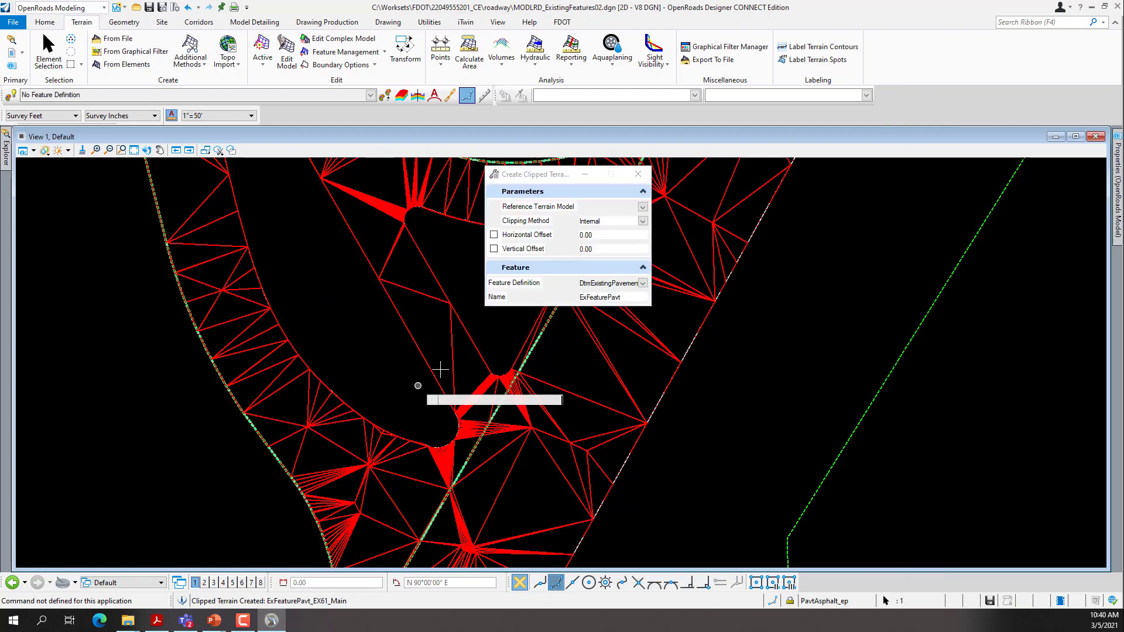
# Choose ExFeaturePavt_US98_Parent as the reference terrain model and name the clipped terrain ExFeaturePavt_US98_Child.
pyautogui.scroll(-5, 296, 465)
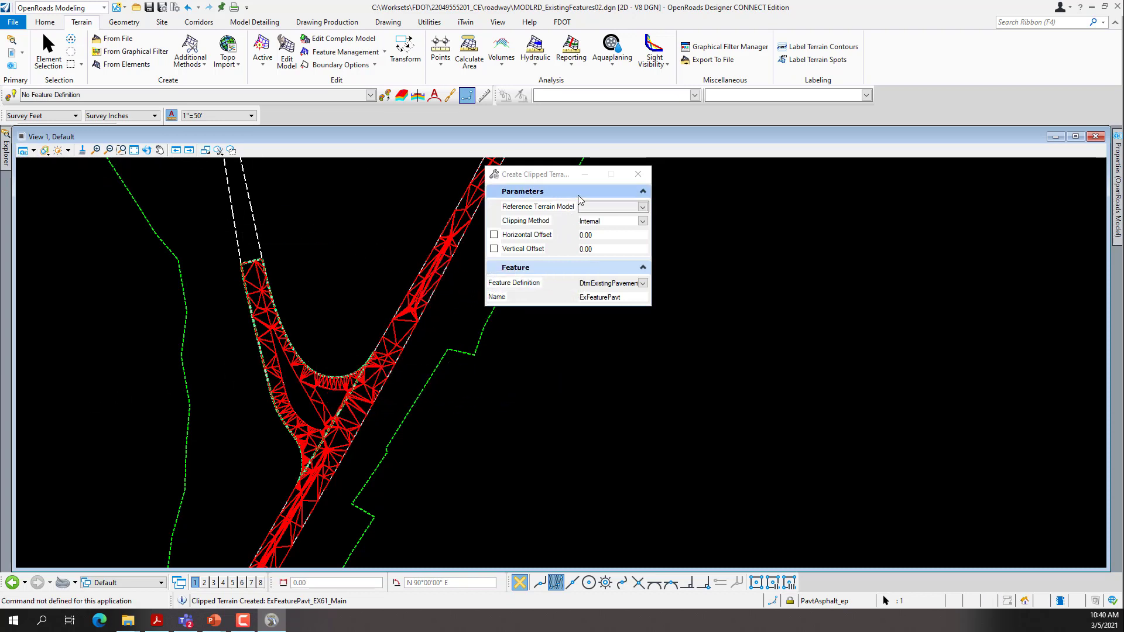
pyautogui.moveTo(554, 174); pyautogui.dragTo(572, 164)
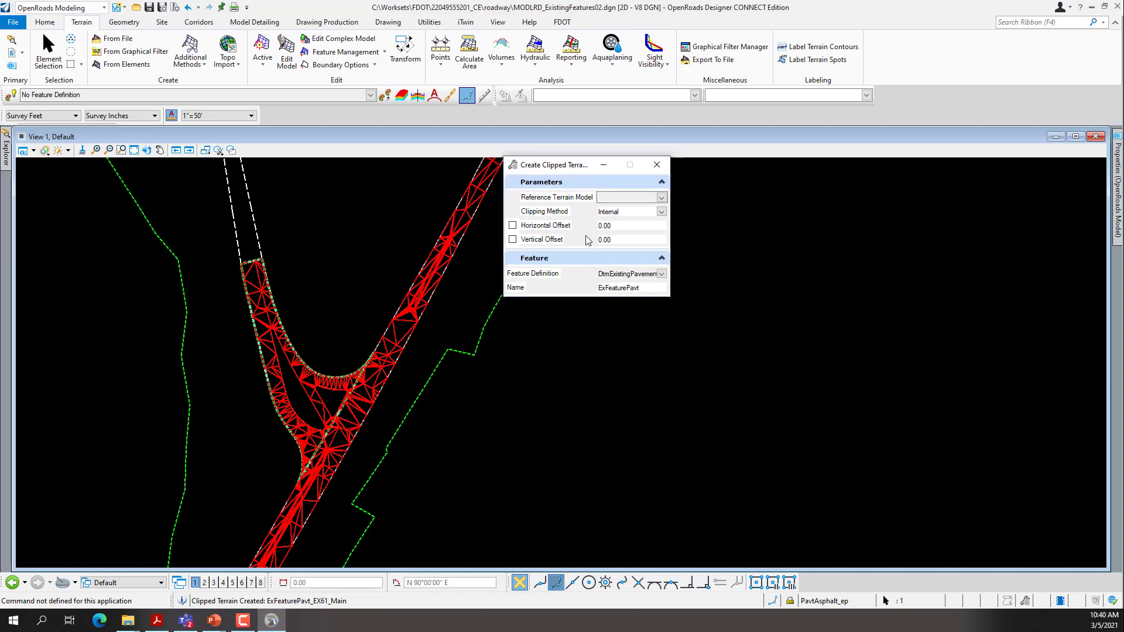
pyautogui.click(661, 198)
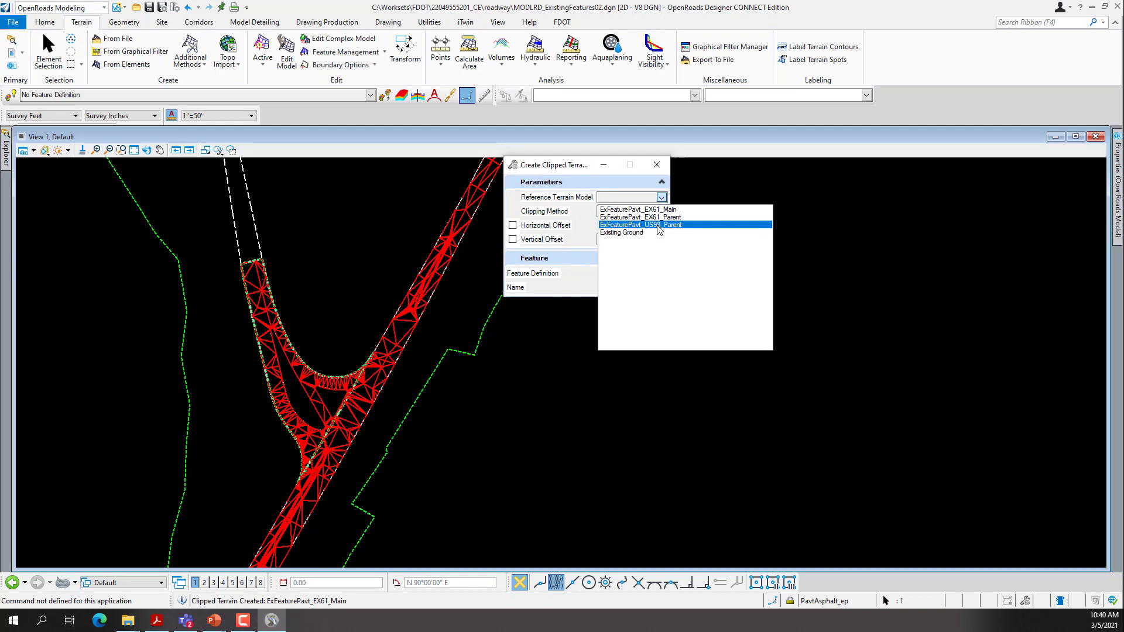
pyautogui.click(658, 226)
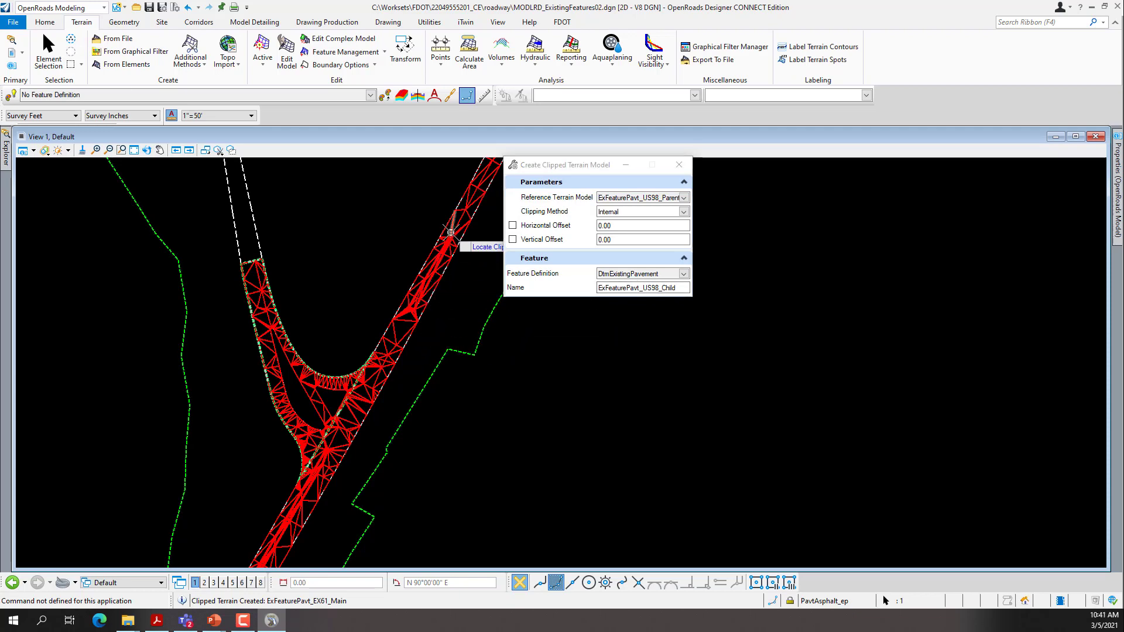
# Select the closed median and island shapes along the US98 pavement terrain as the internal clipping elements.
pyautogui.scroll(4, 443, 262)
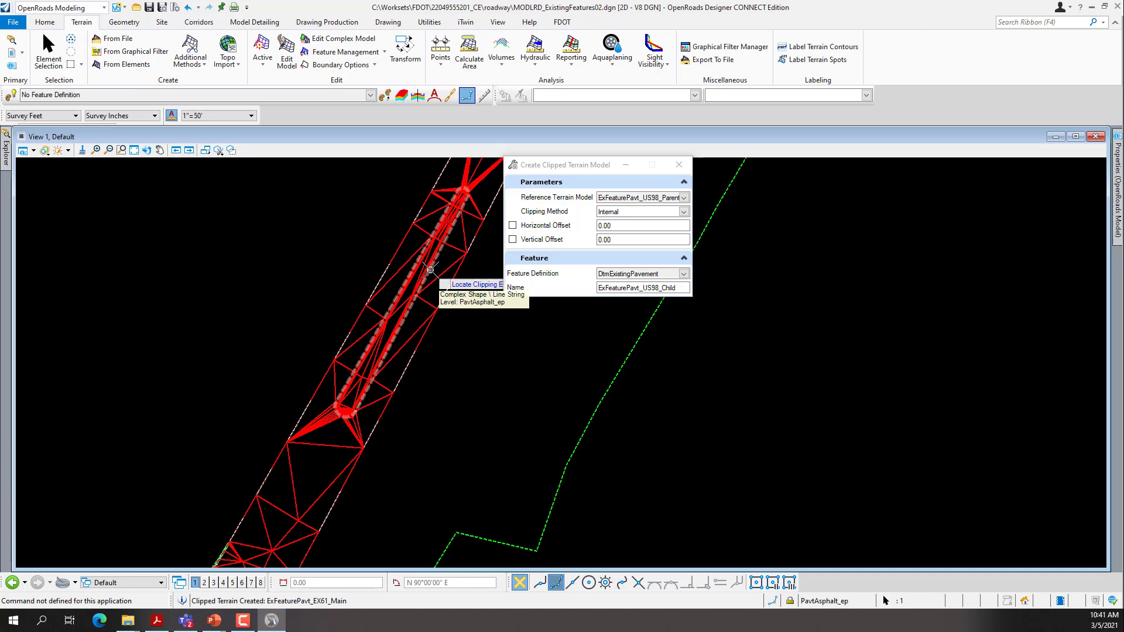
pyautogui.click(431, 270)
pyautogui.scroll(-3, 439, 278)
pyautogui.scroll(2, 328, 463)
pyautogui.scroll(2, 328, 463)
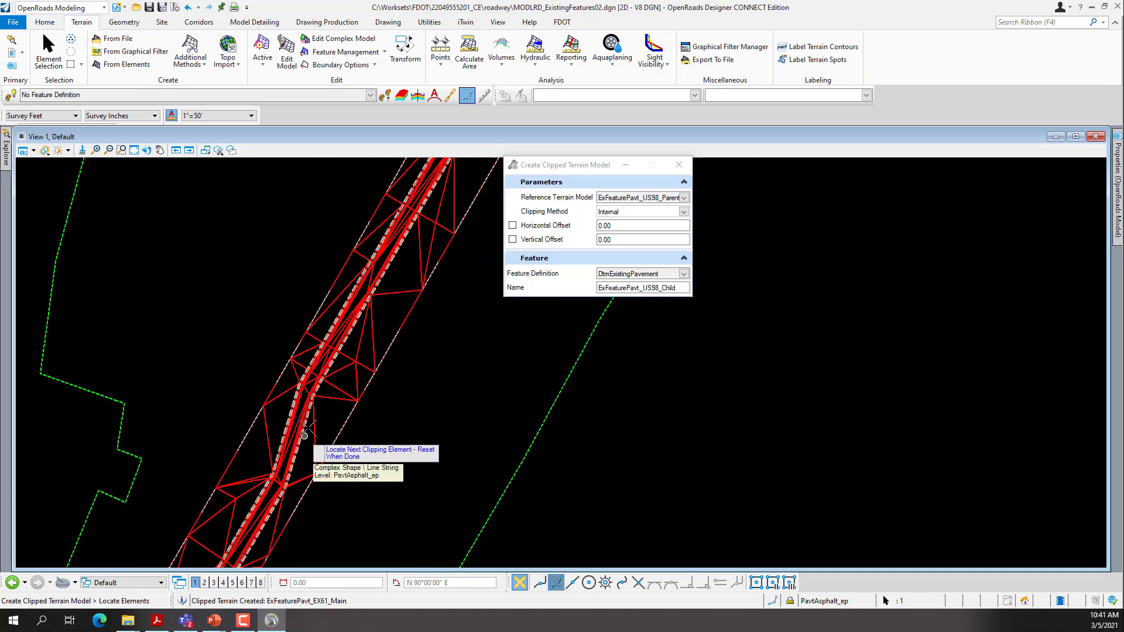
pyautogui.scroll(-1, 315, 405)
pyautogui.scroll(-1, 293, 495)
pyautogui.scroll(4, 275, 492)
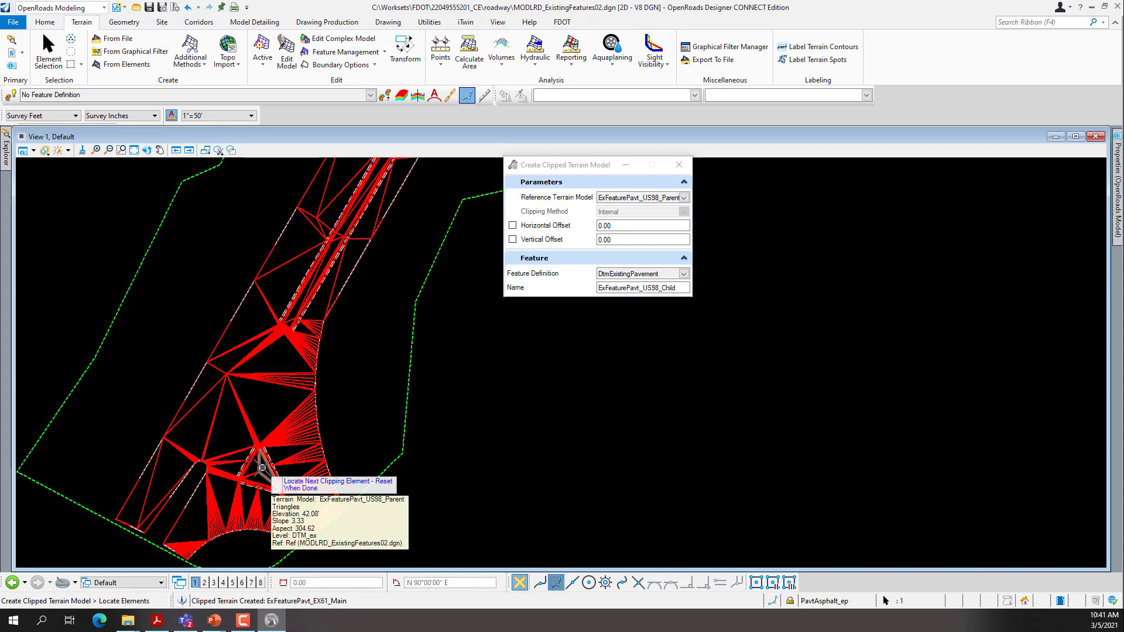
# Finish selecting clipping elements and accept the 0.00 offsets and Internal method to create the ExFeaturePavt_US98_Child terrain.
pyautogui.rightClick(439, 424)
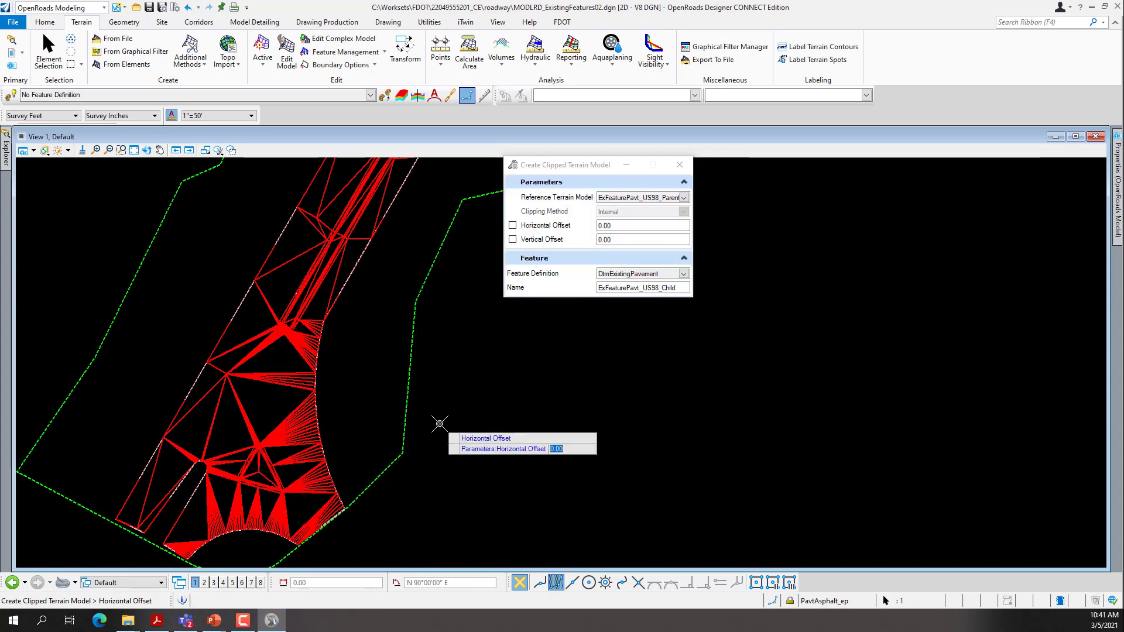
pyautogui.click(439, 424)
pyautogui.click(440, 424)
pyautogui.click(440, 424)
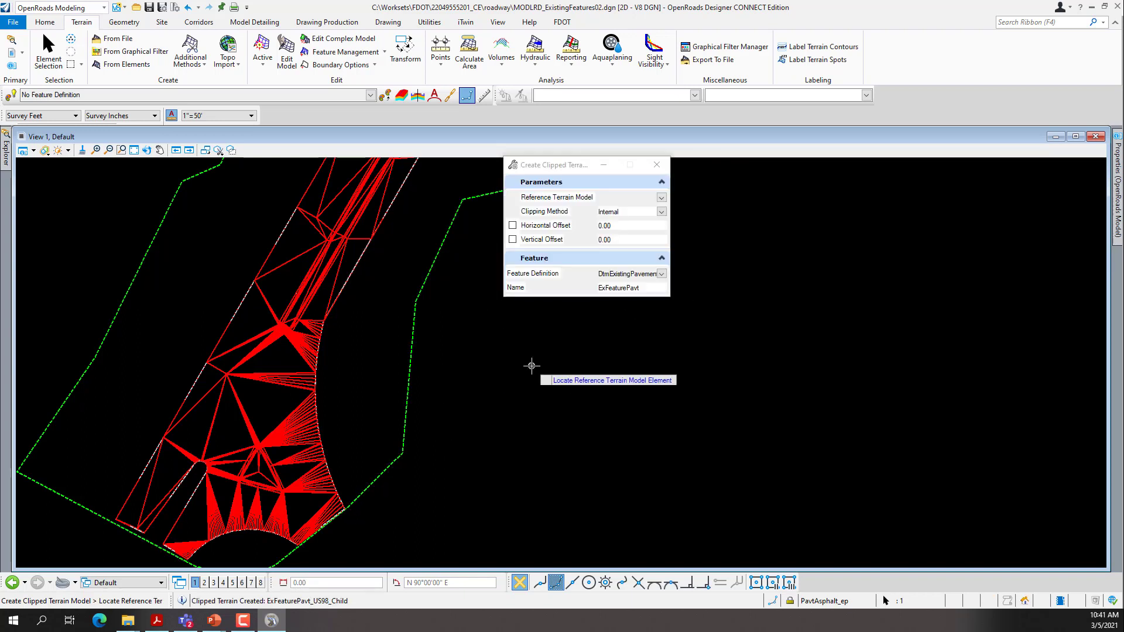
# Select ExFeaturePavt_US98_Parent in the model tree, expand its reference under ExFeaturePavt_US98_Child, and set the parent's Triangles display to Off.
pyautogui.moveTo(5, 168)
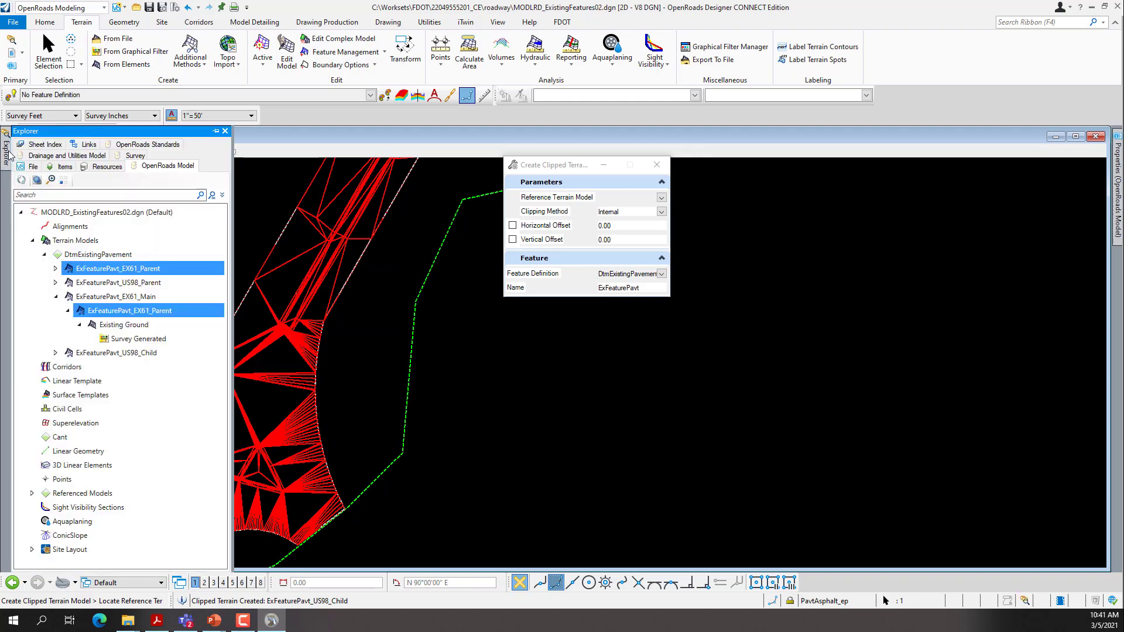
pyautogui.click(55, 297)
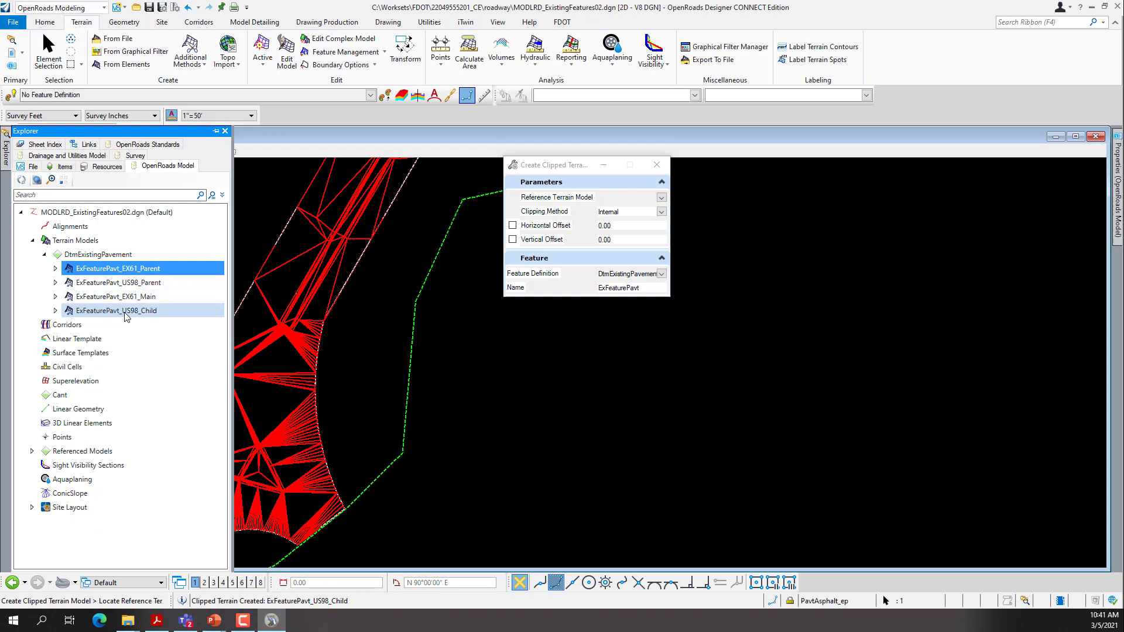
pyautogui.click(124, 284)
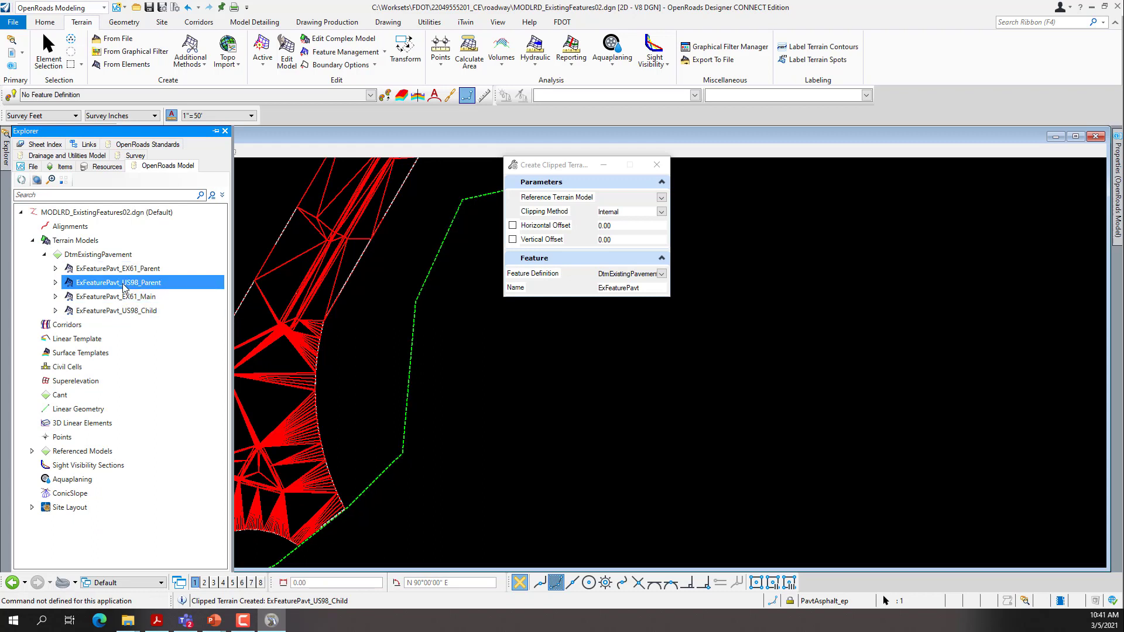
pyautogui.click(57, 311)
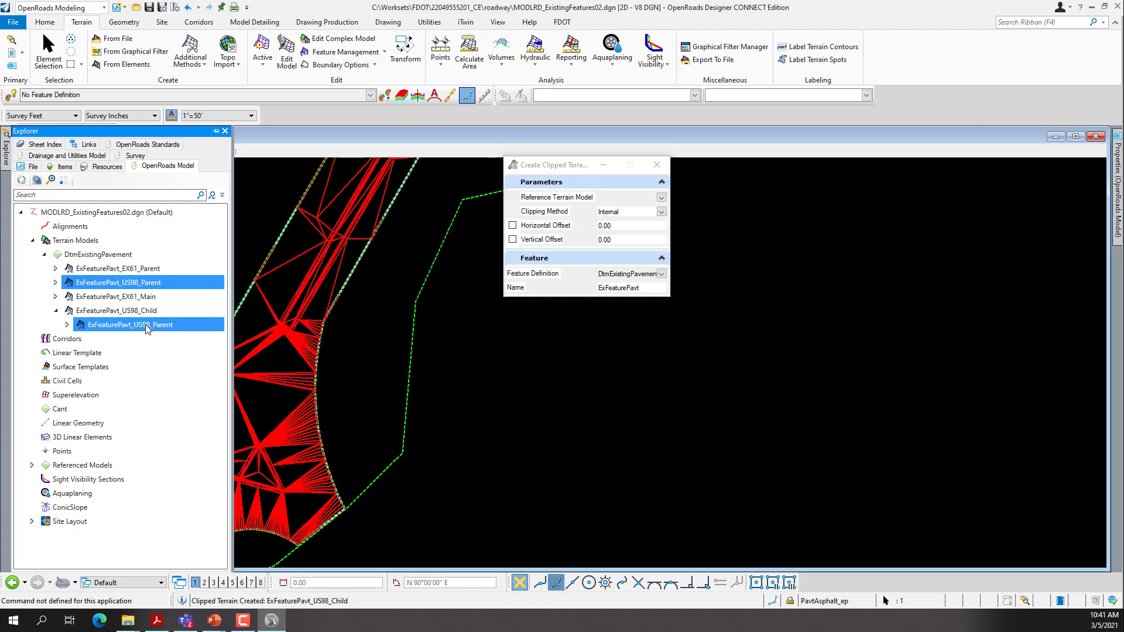
pyautogui.click(66, 325)
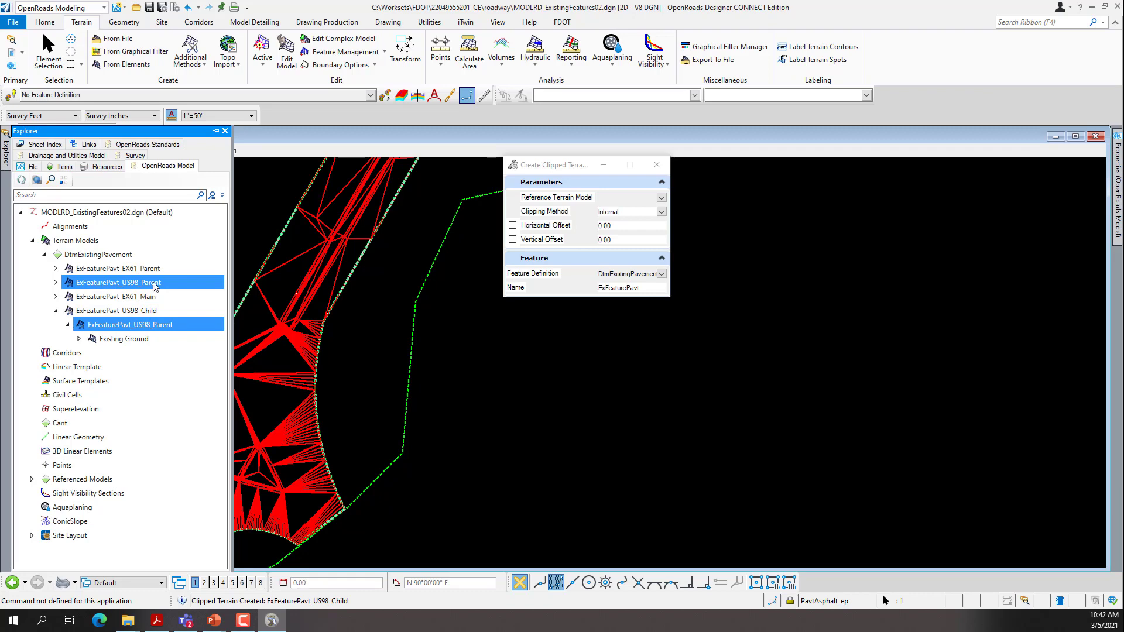
pyautogui.moveTo(1117, 187)
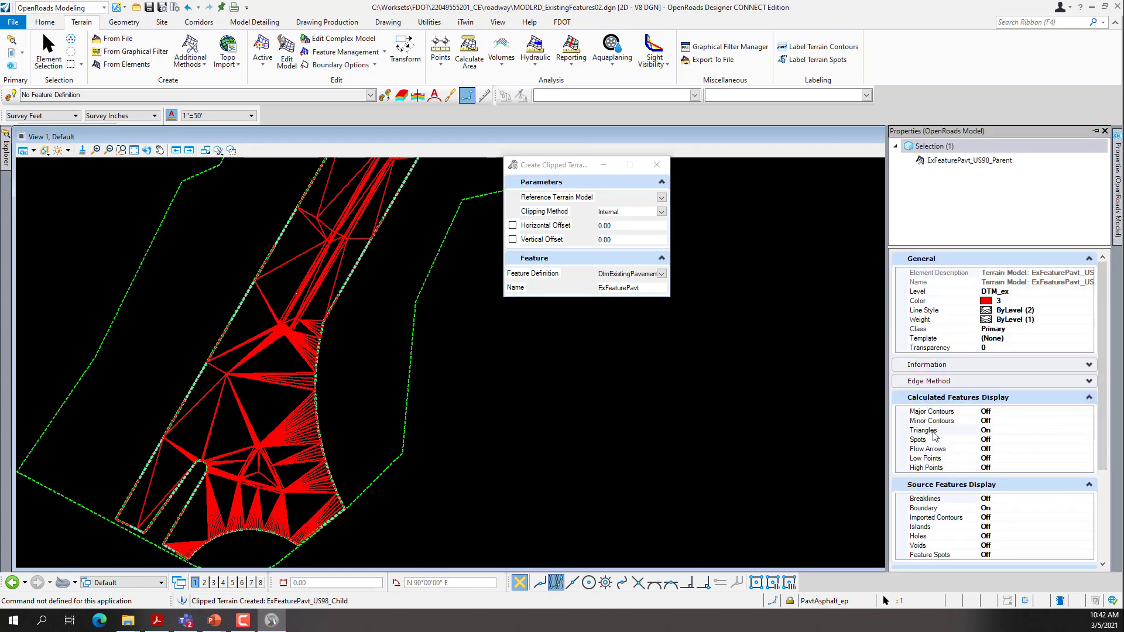
pyautogui.click(1074, 431)
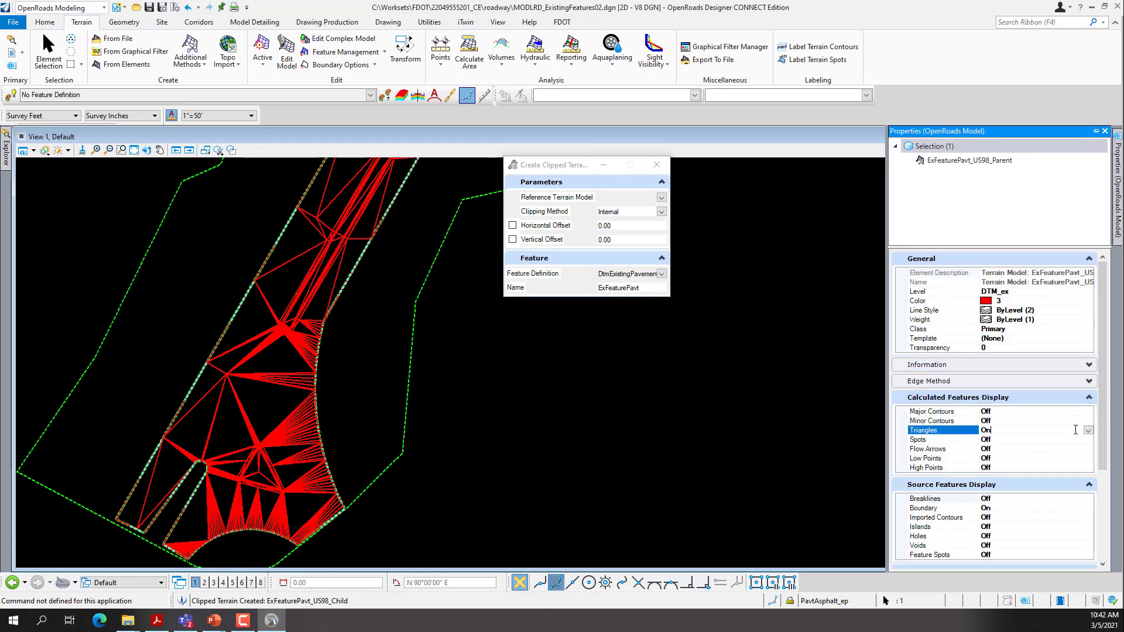
pyautogui.click(1075, 432)
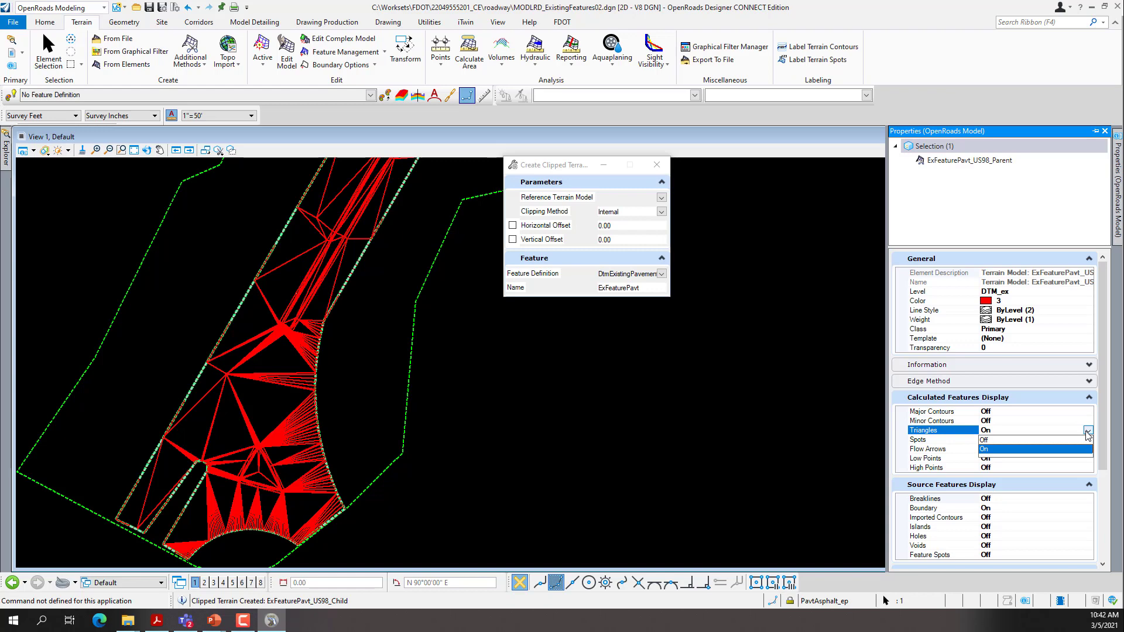
pyautogui.click(990, 441)
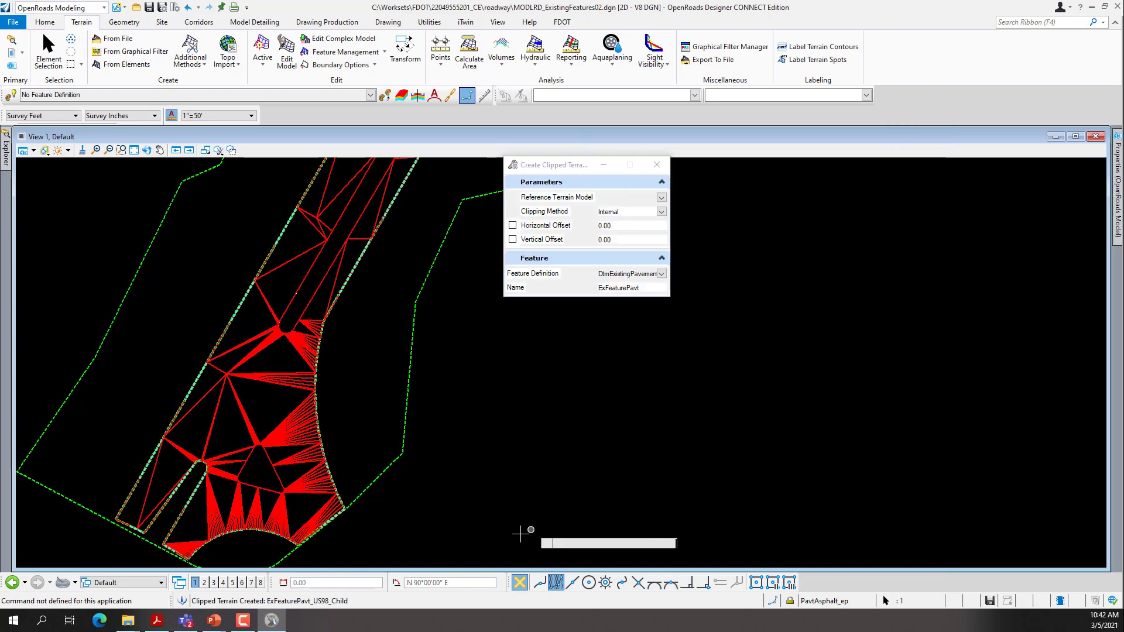
pyautogui.scroll(-3, 521, 532)
pyautogui.scroll(3, 372, 505)
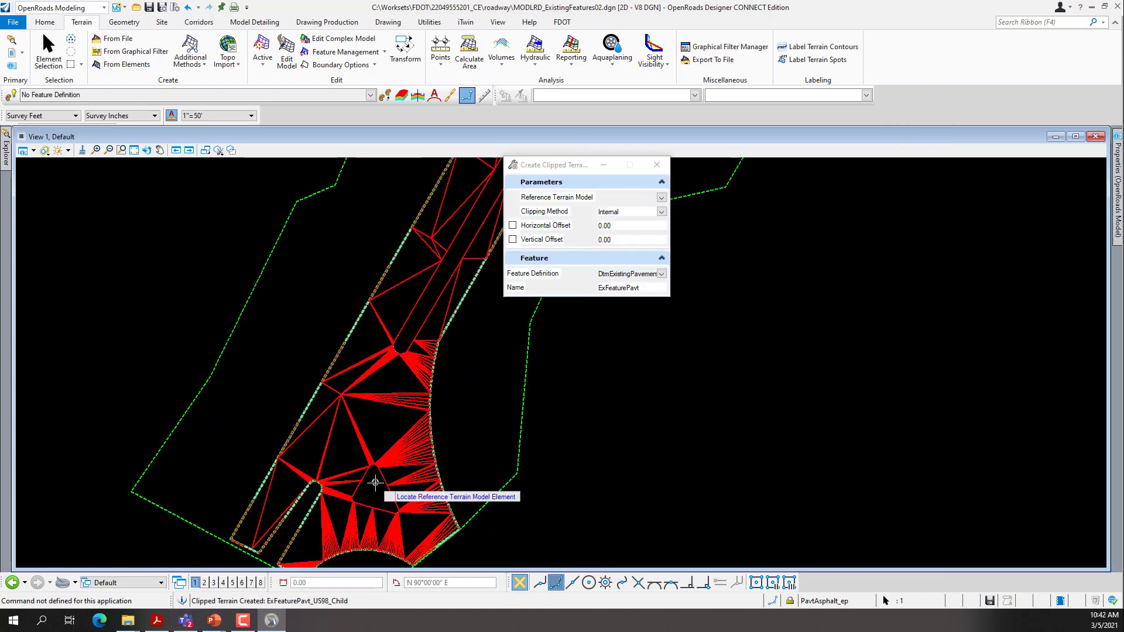
pyautogui.scroll(-3, 338, 359)
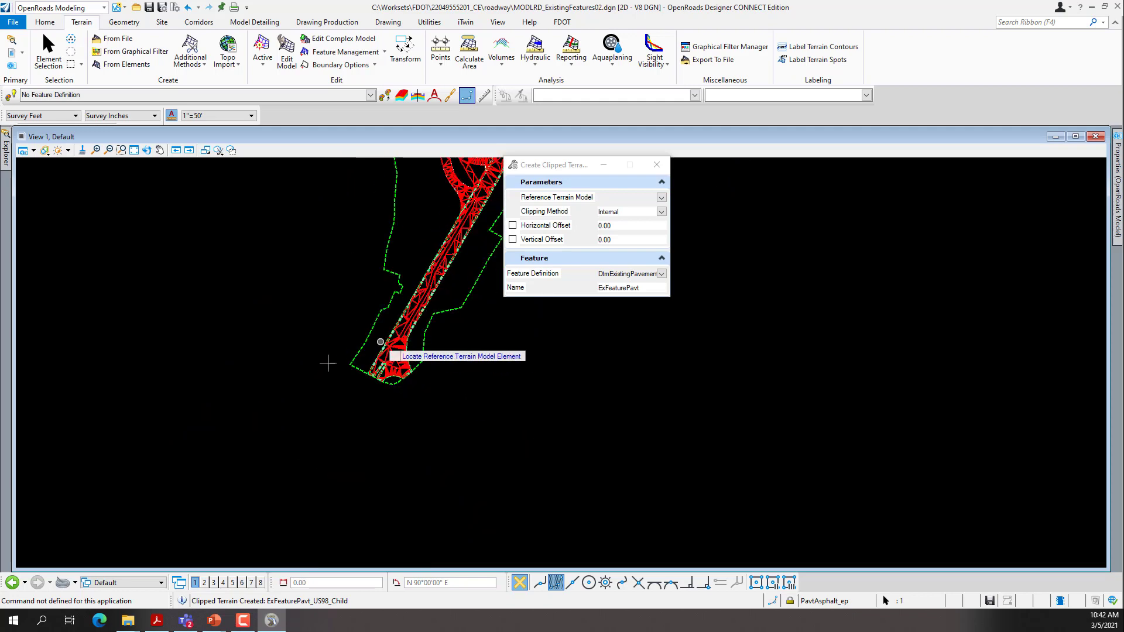
pyautogui.scroll(3, 427, 269)
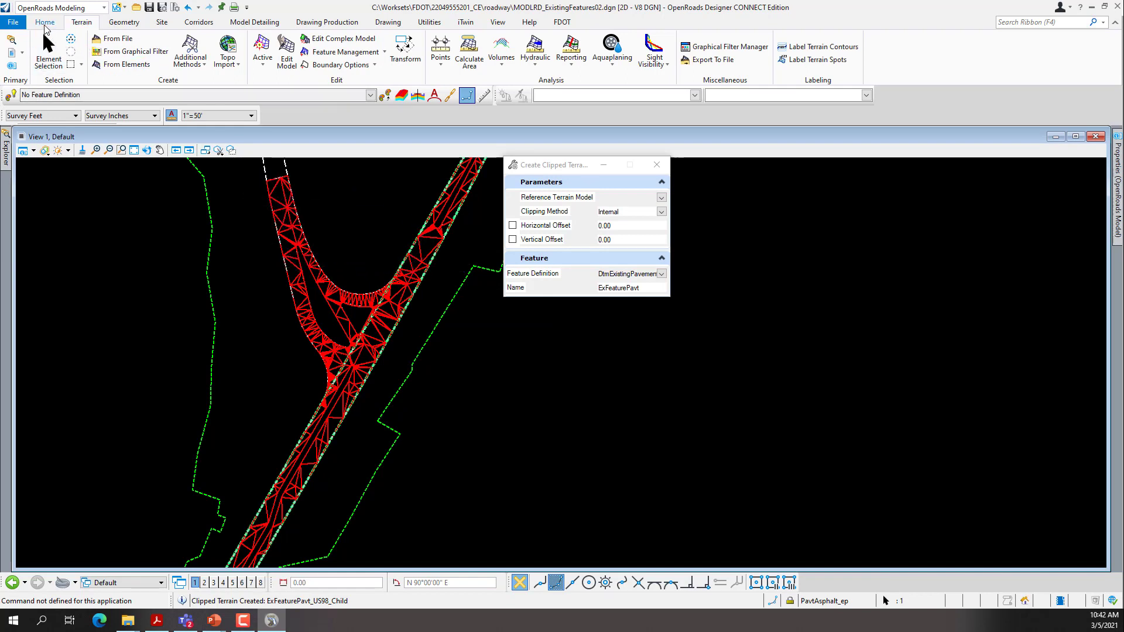
# In the level display for View 1, make ShldrPaved_ep the active level and turn off PavtAsphalt_ep.
pyautogui.click(45, 26)
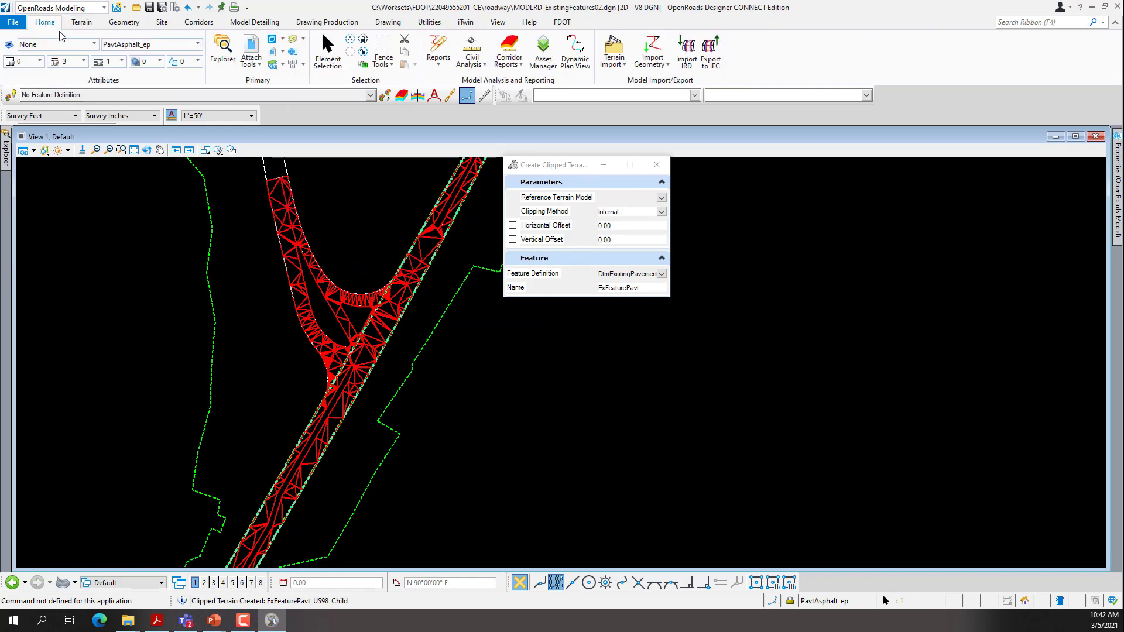
pyautogui.click(198, 47)
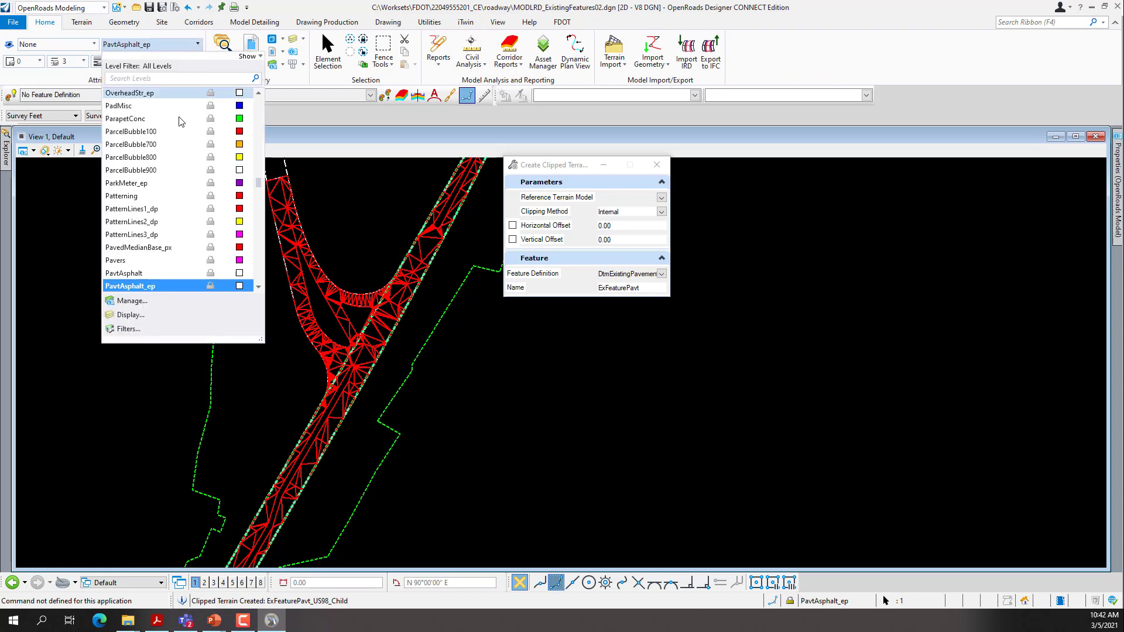
pyautogui.scroll(-5, 177, 156)
pyautogui.scroll(-5, 178, 157)
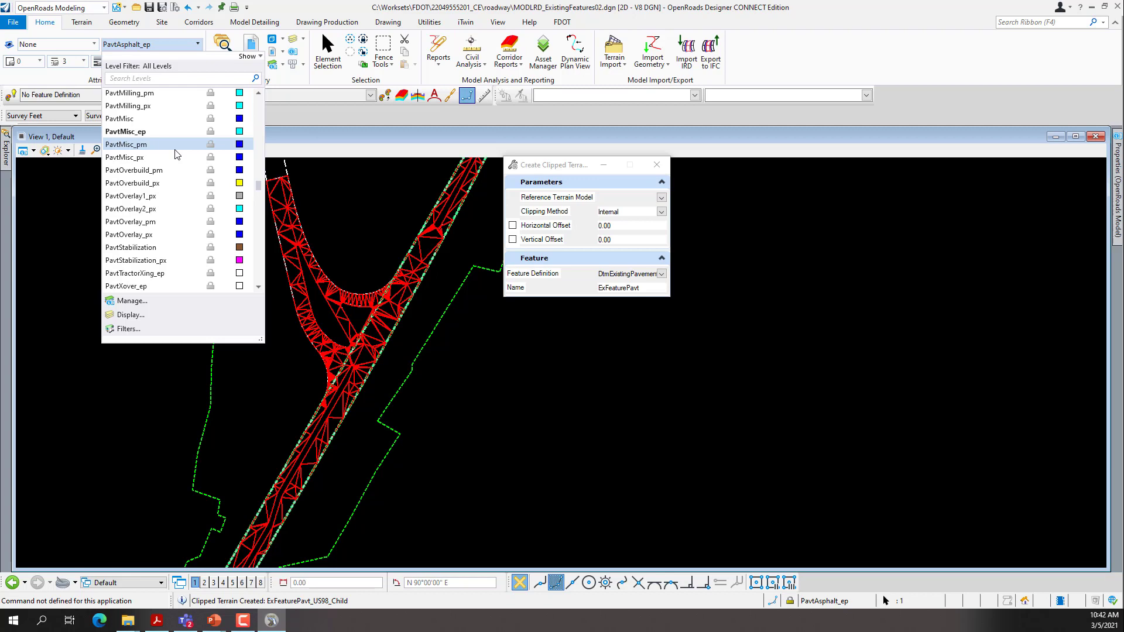
pyautogui.scroll(-10, 178, 158)
pyautogui.scroll(-8, 176, 164)
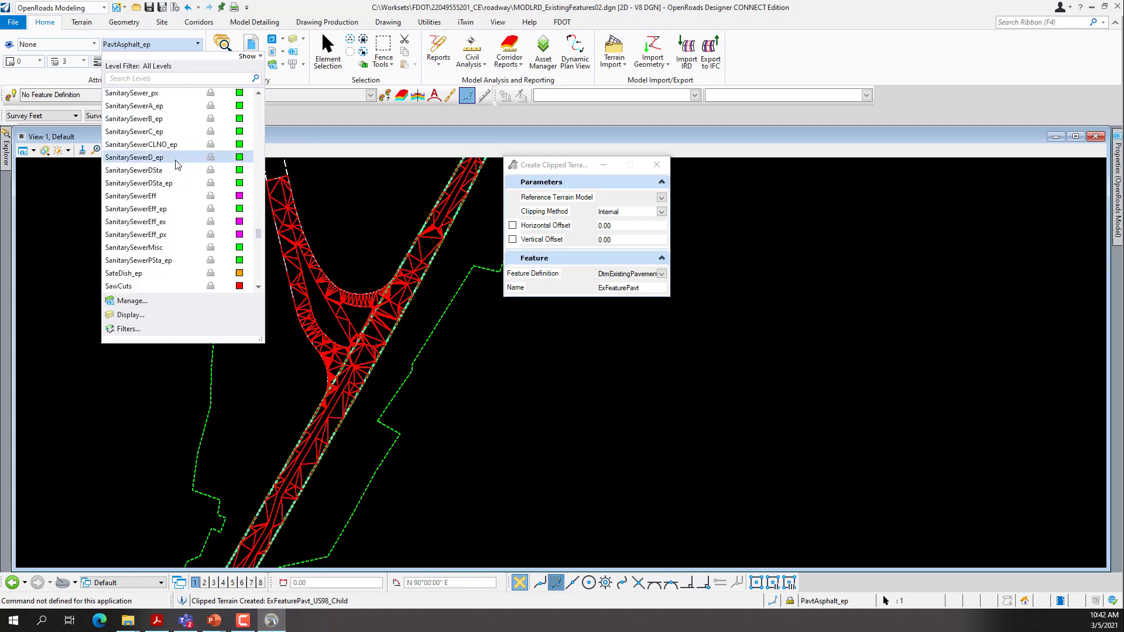
pyautogui.click(293, 40)
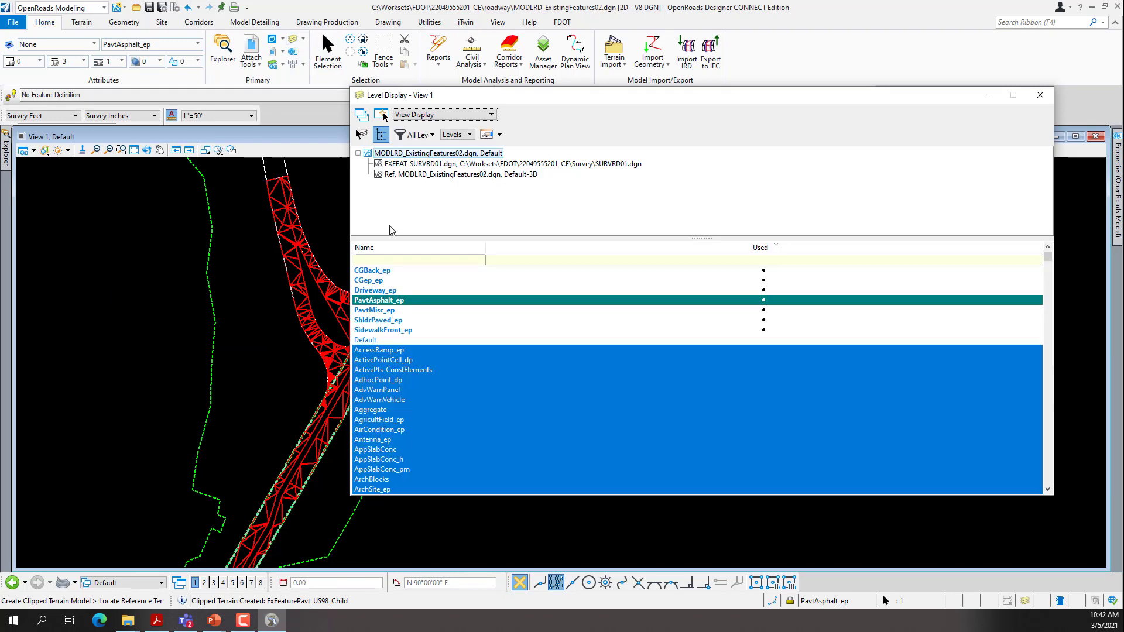
pyautogui.click(394, 301)
pyautogui.click(393, 301)
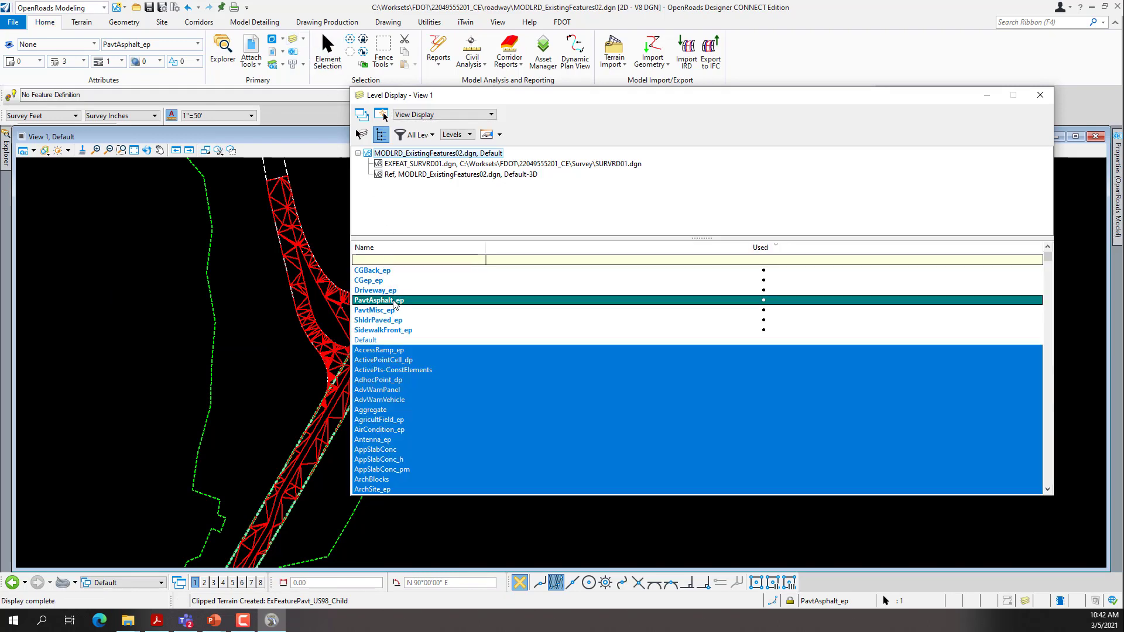
pyautogui.click(391, 321)
pyautogui.doubleClick(391, 320)
pyautogui.click(391, 301)
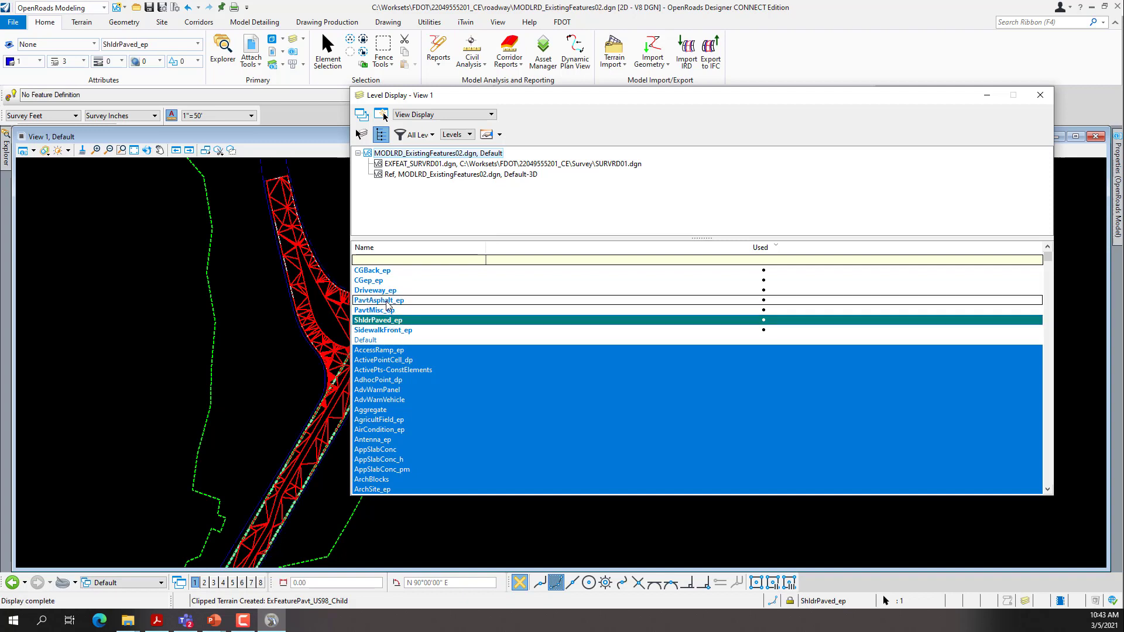
pyautogui.scroll(4, 246, 202)
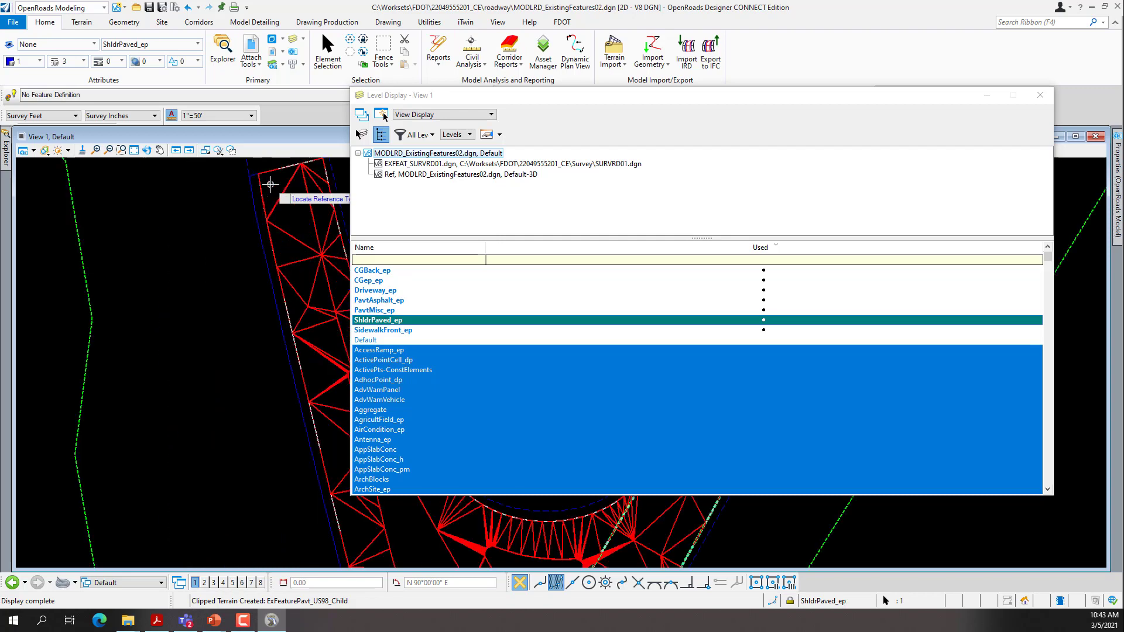
pyautogui.click(1040, 95)
# Set the clipped terrain parameters to reference terrain Existing Ground, clipping method External and feature definition DtmExistingPavedShldr.
pyautogui.scroll(-6, 217, 371)
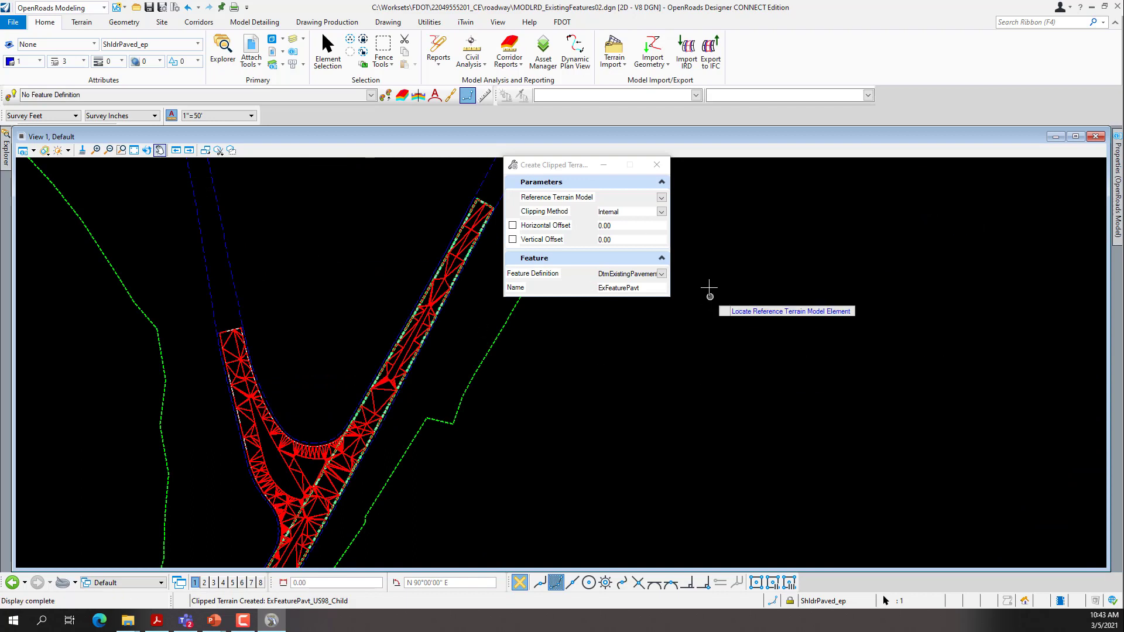
pyautogui.click(662, 198)
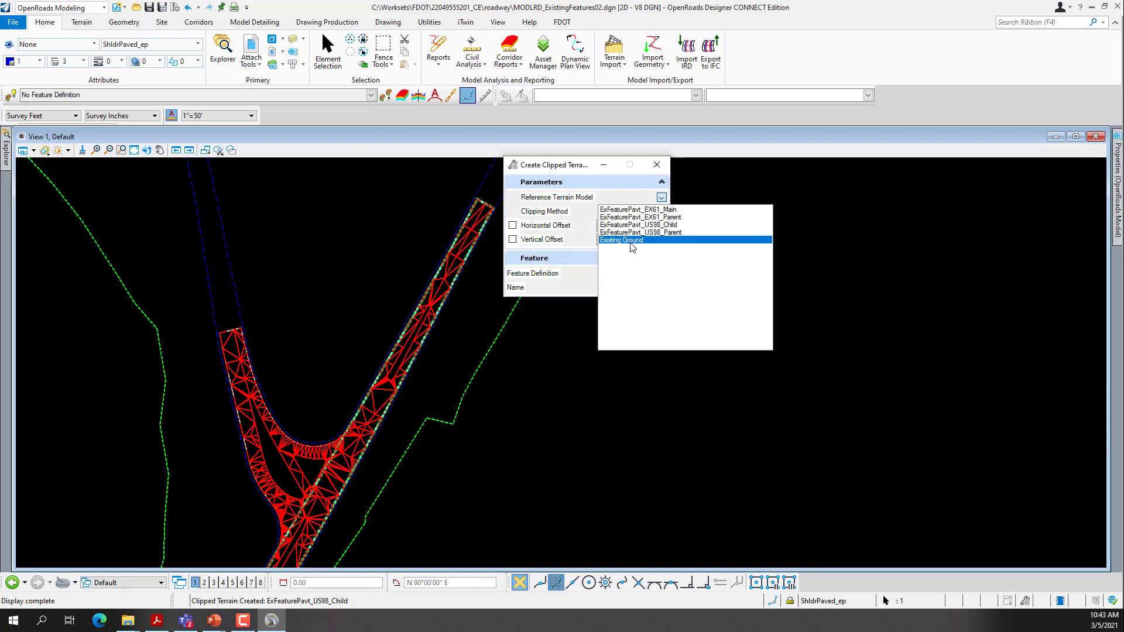
pyautogui.click(632, 240)
pyautogui.click(657, 212)
pyautogui.click(621, 233)
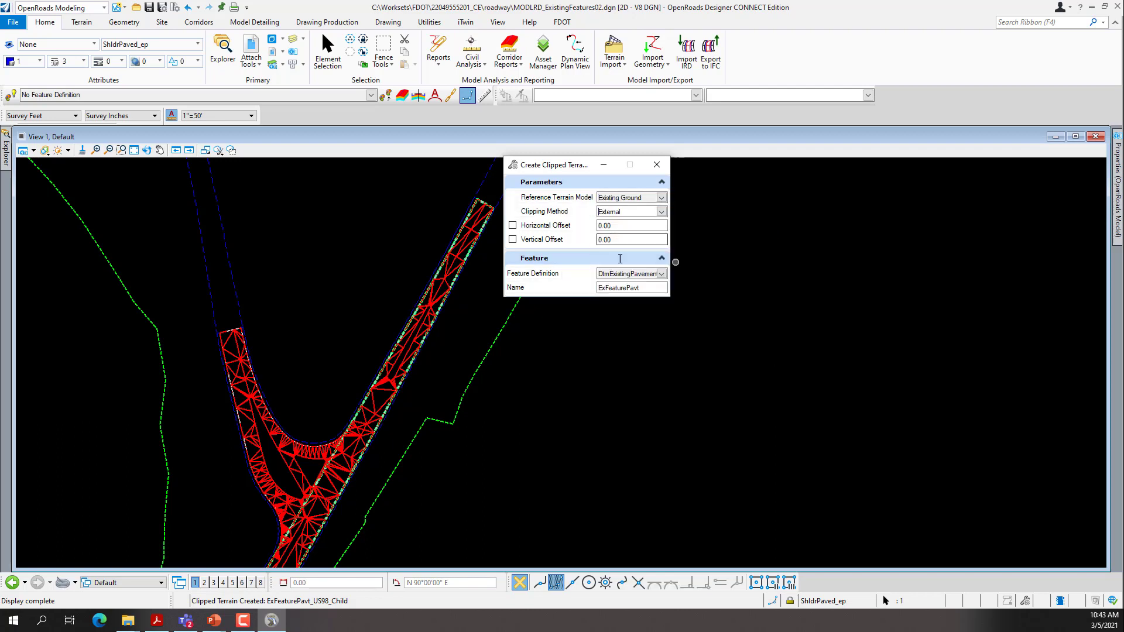
pyautogui.click(661, 274)
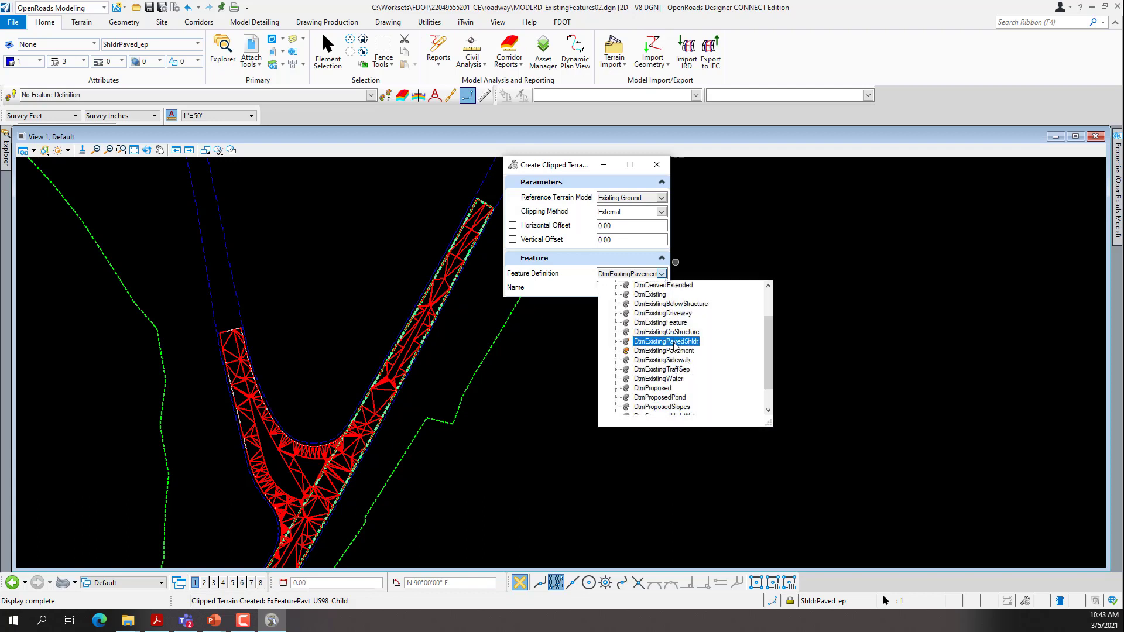
pyautogui.click(674, 346)
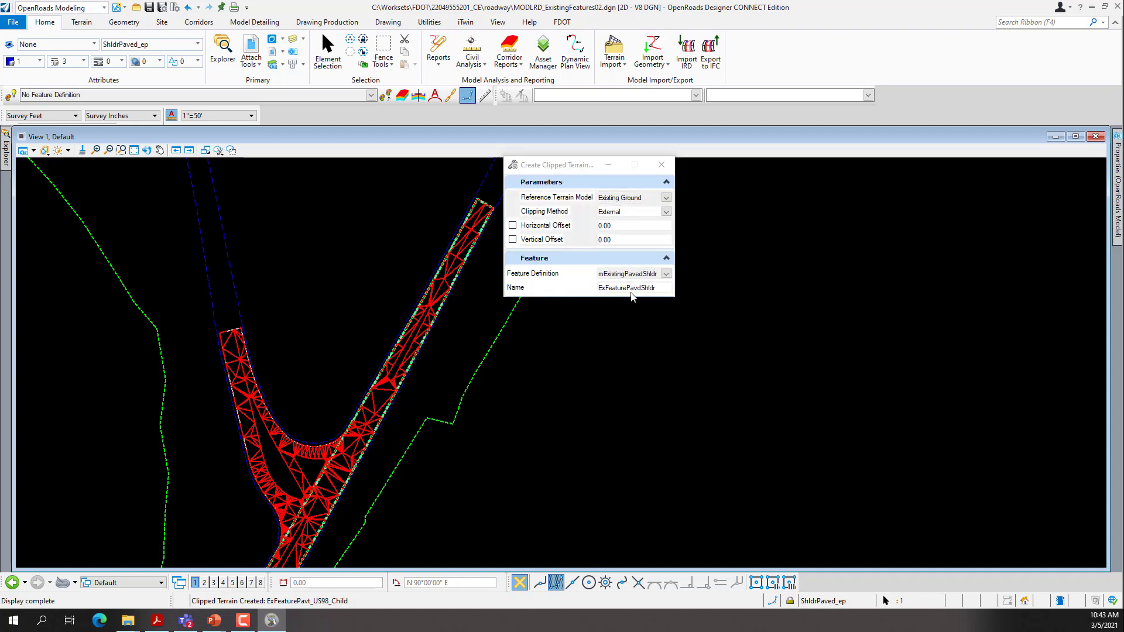
pyautogui.click(642, 287)
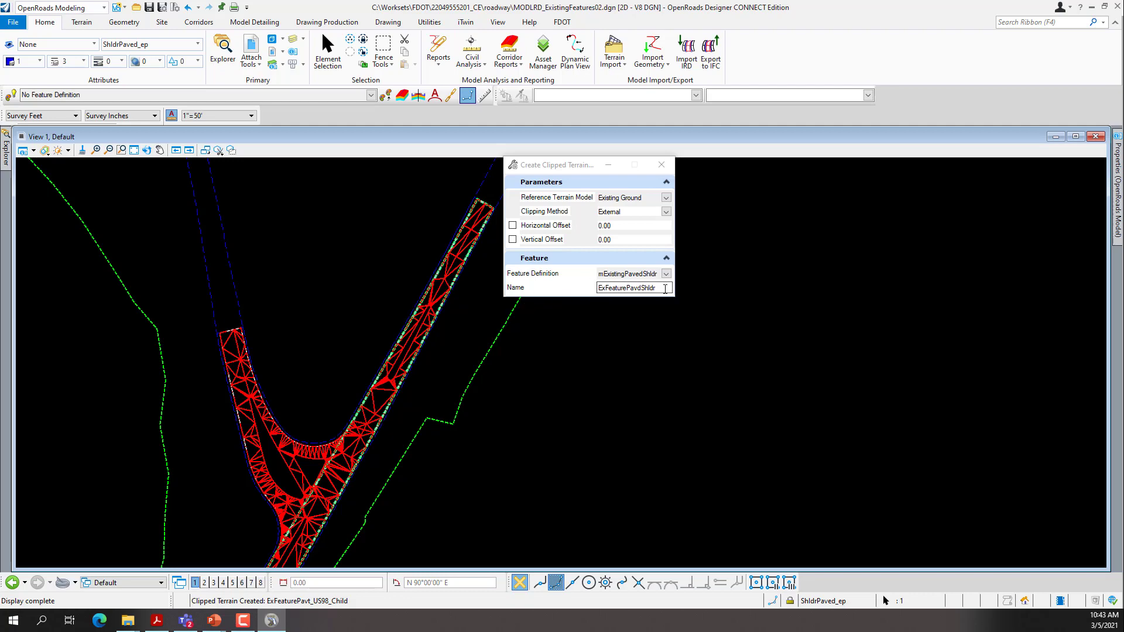
# Create an externally clipped paved shoulder terrain from the closed shoulder shape along the outer edge of the EX61 pavement.
pyautogui.scroll(3, 216, 380)
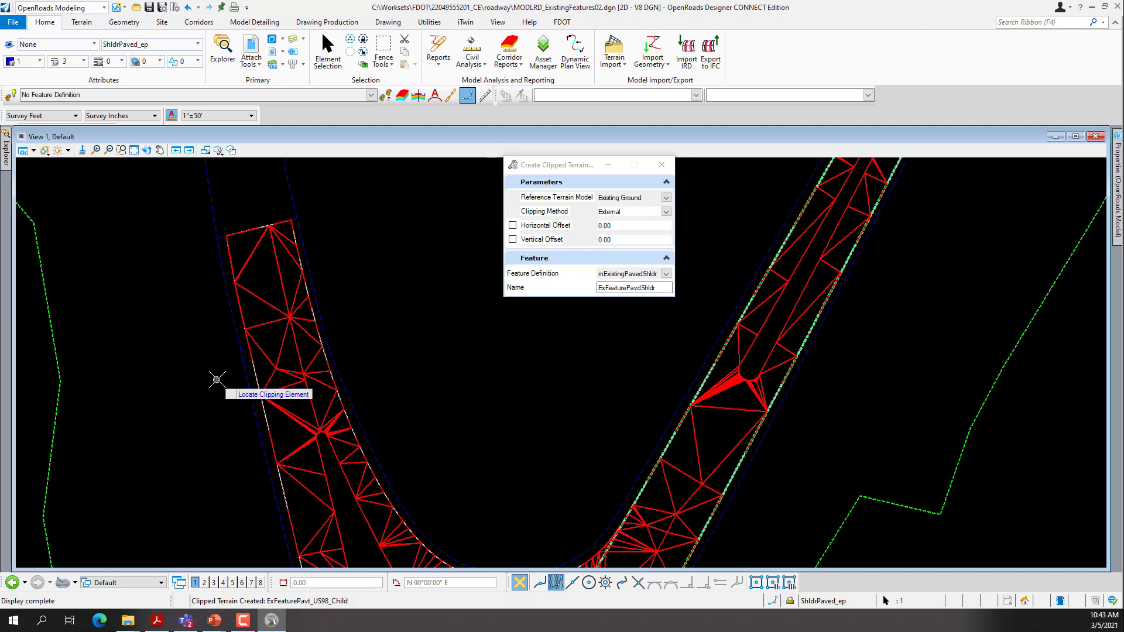
pyautogui.click(243, 371)
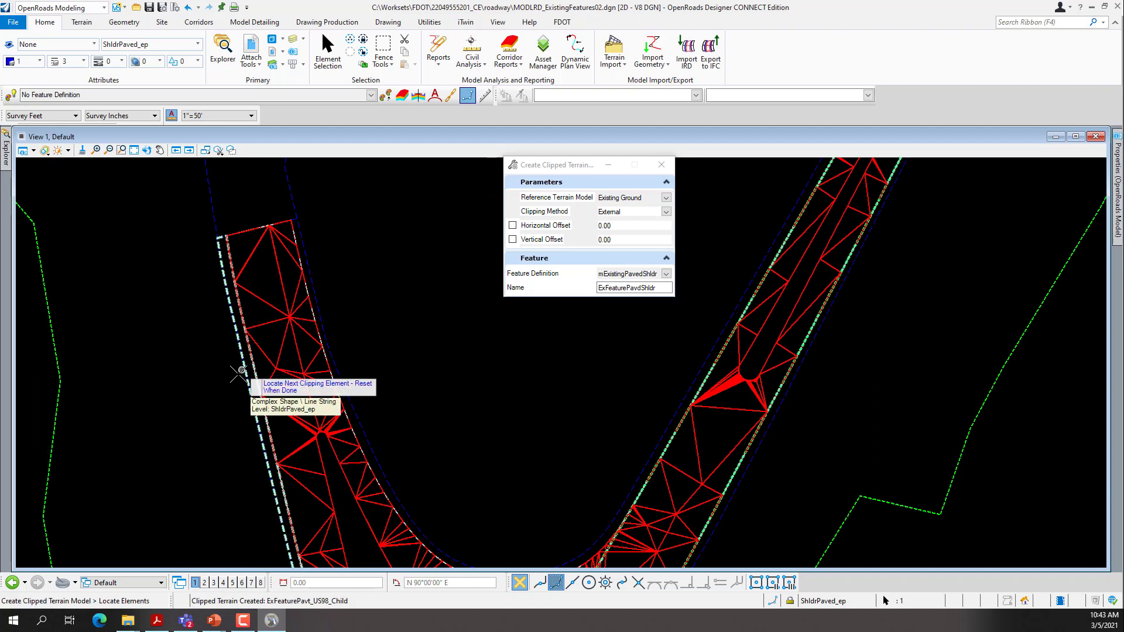
pyautogui.rightClick(212, 386)
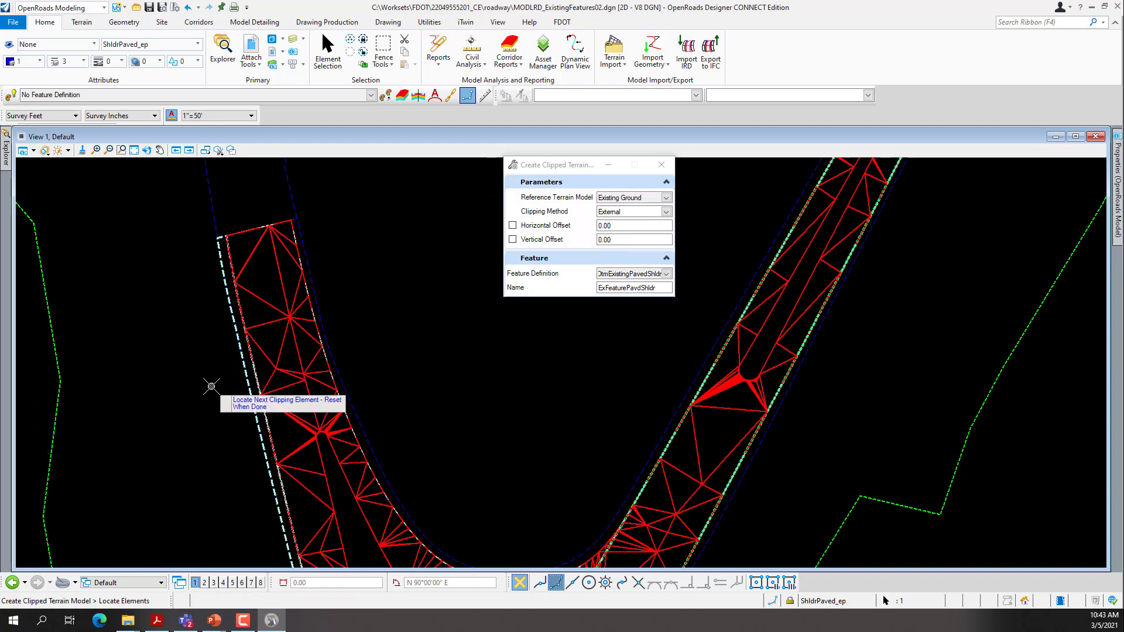
pyautogui.click(212, 387)
pyautogui.click(212, 387)
pyautogui.click(211, 387)
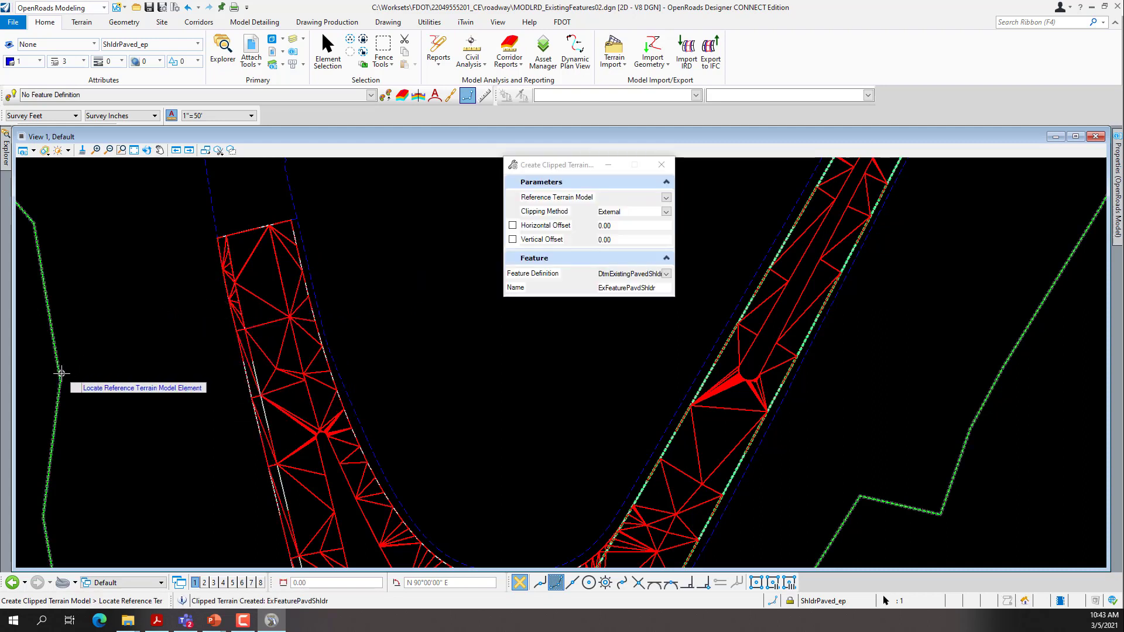
# Clip Existing Ground externally with the curved shoulder shape running between the EX61 and US98 pavements to create another paved shoulder terrain.
pyautogui.click(61, 372)
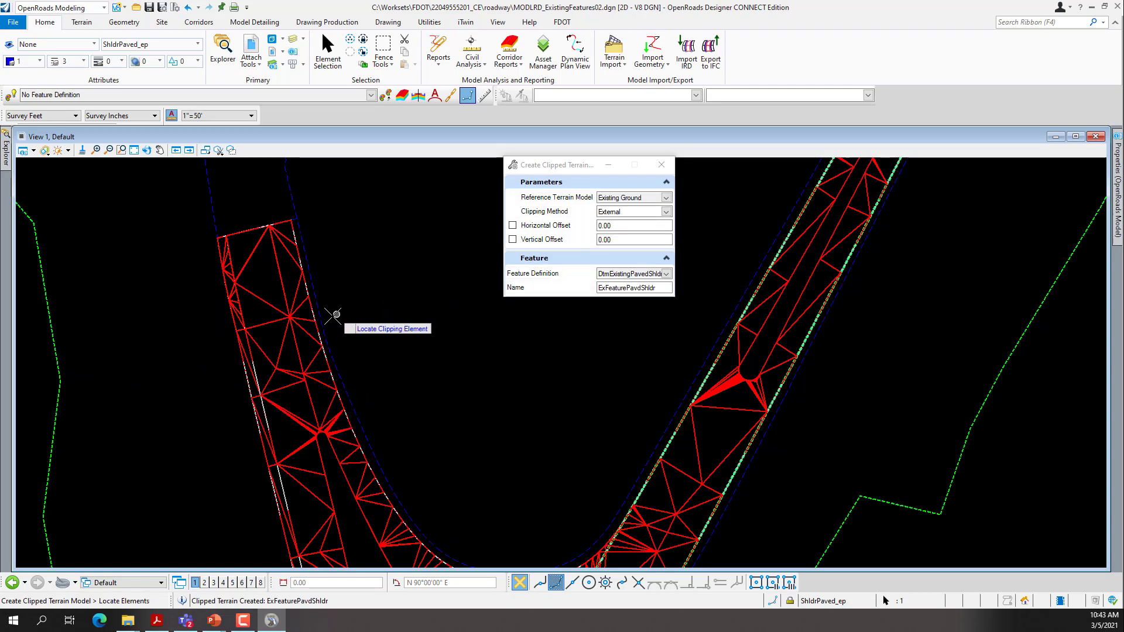
pyautogui.click(338, 312)
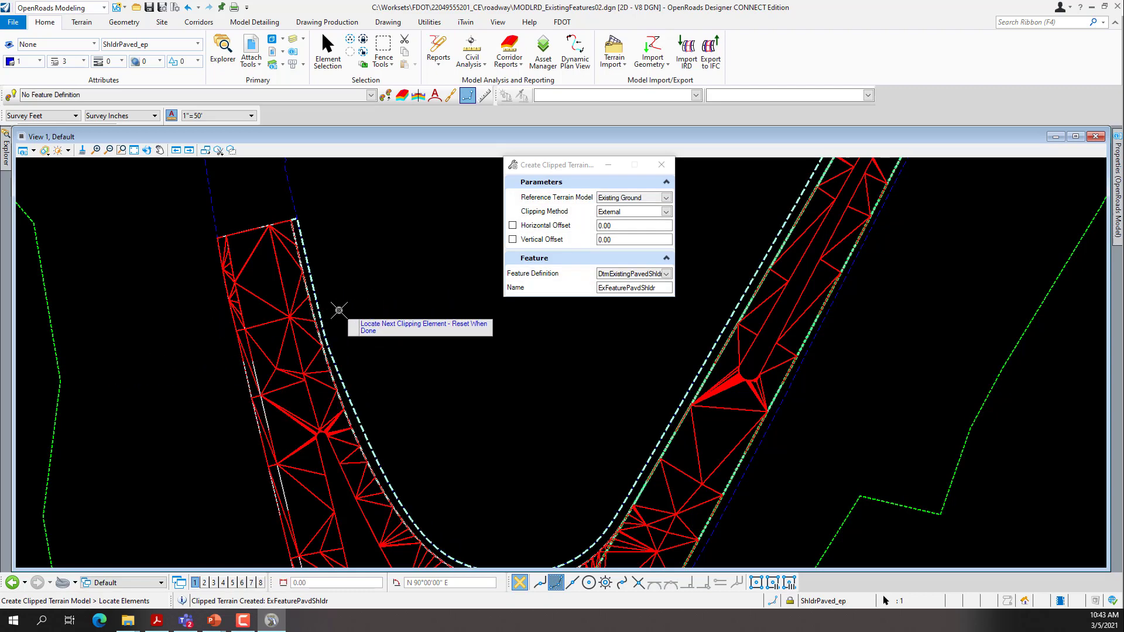
pyautogui.rightClick(346, 307)
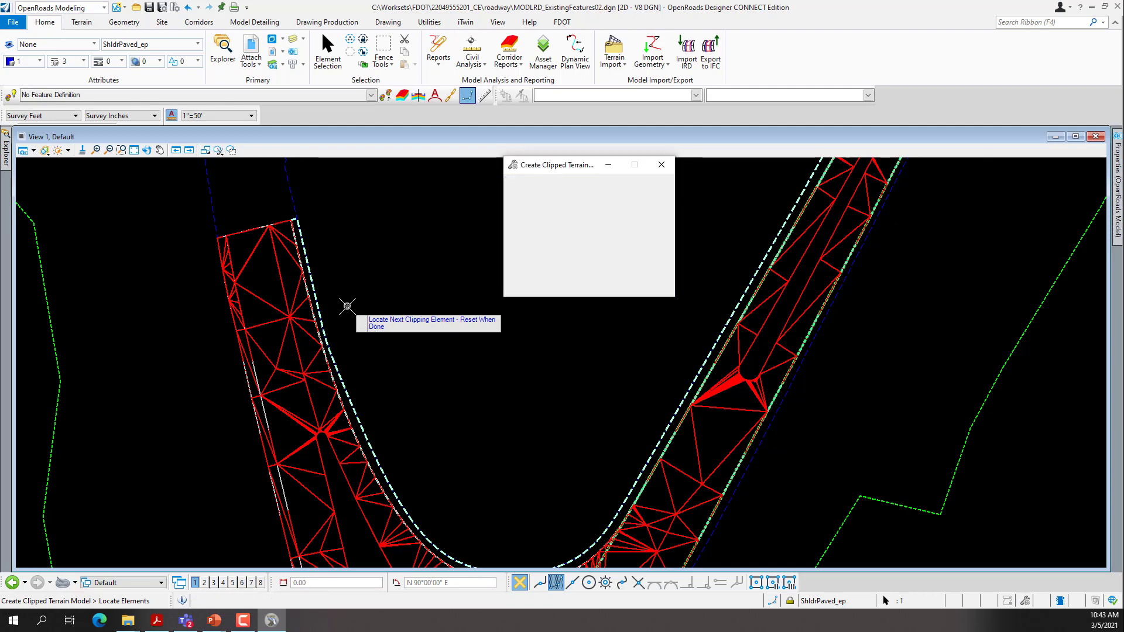
pyautogui.click(347, 306)
pyautogui.click(347, 306)
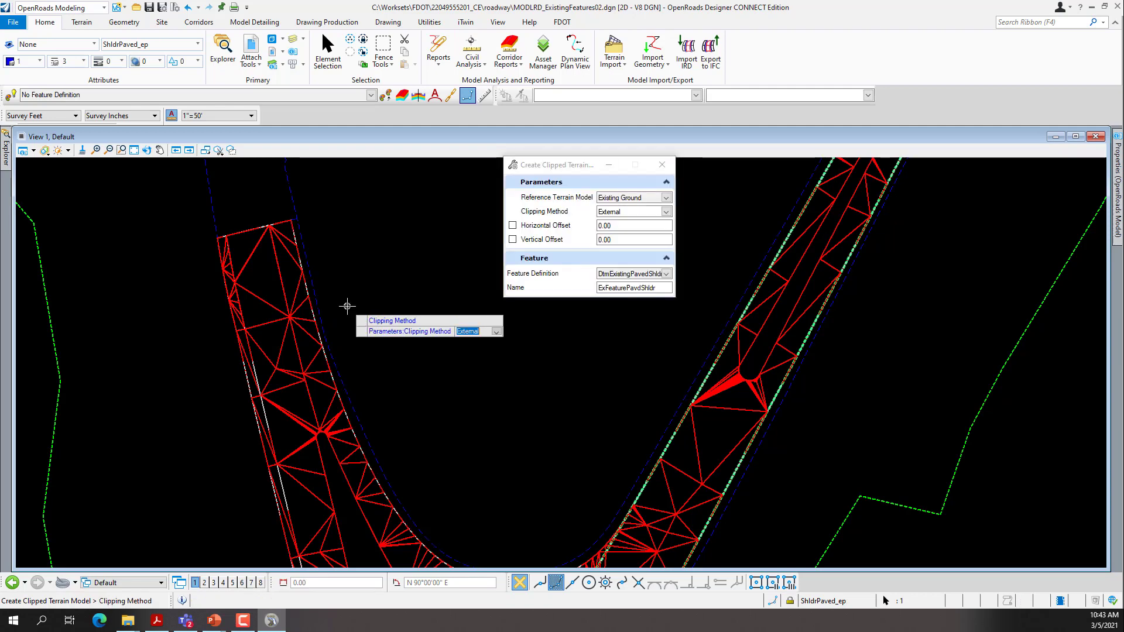
pyautogui.click(347, 307)
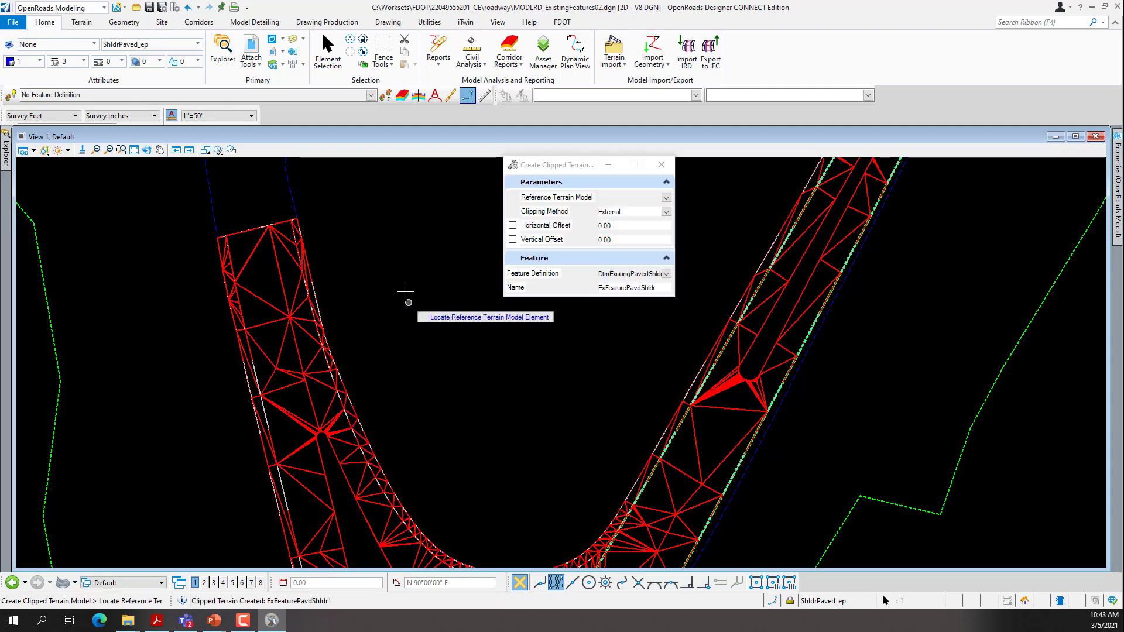
# Create a paved shoulder terrain from Existing Ground using the long shoulder shape along the far side of US98, with External clipping.
pyautogui.scroll(-5, 402, 278)
pyautogui.scroll(3, 404, 383)
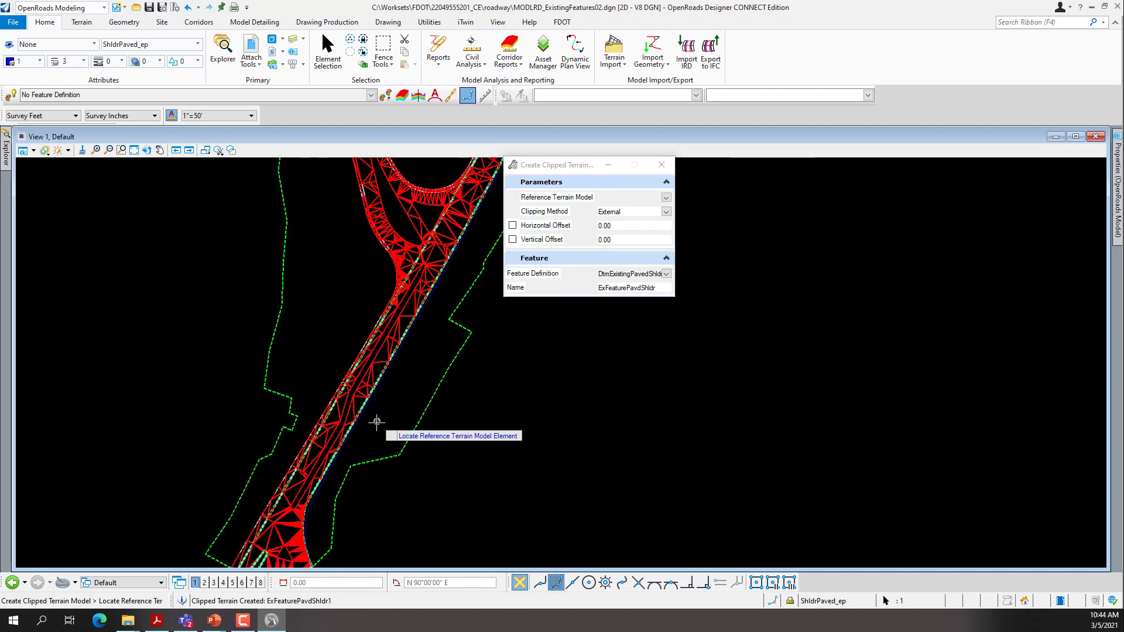
pyautogui.click(407, 440)
pyautogui.click(363, 412)
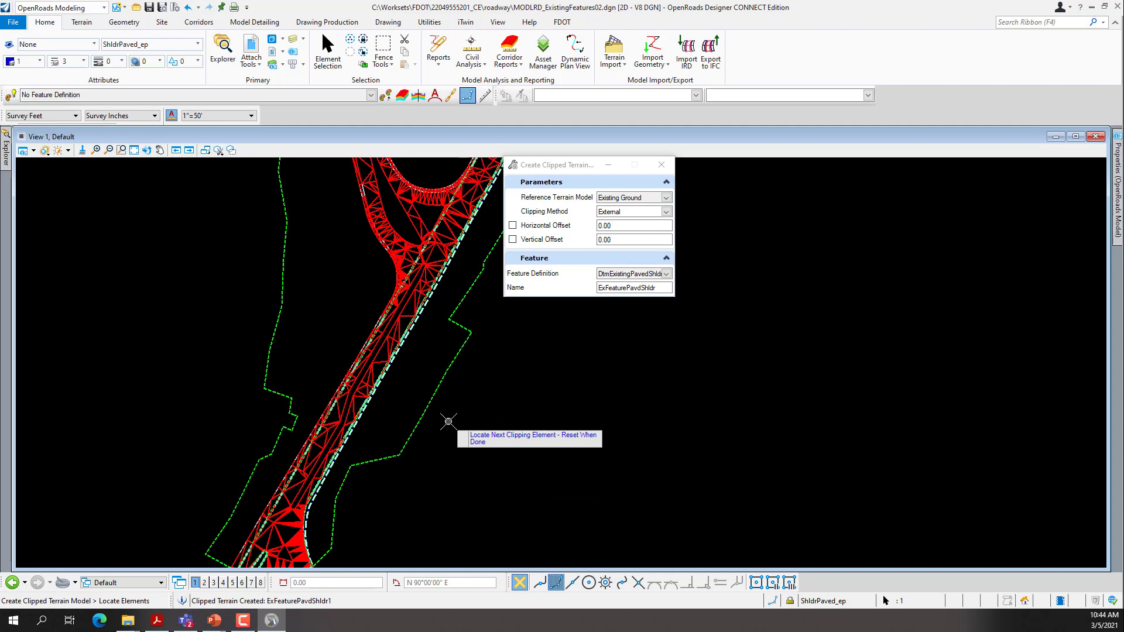
pyautogui.rightClick(448, 422)
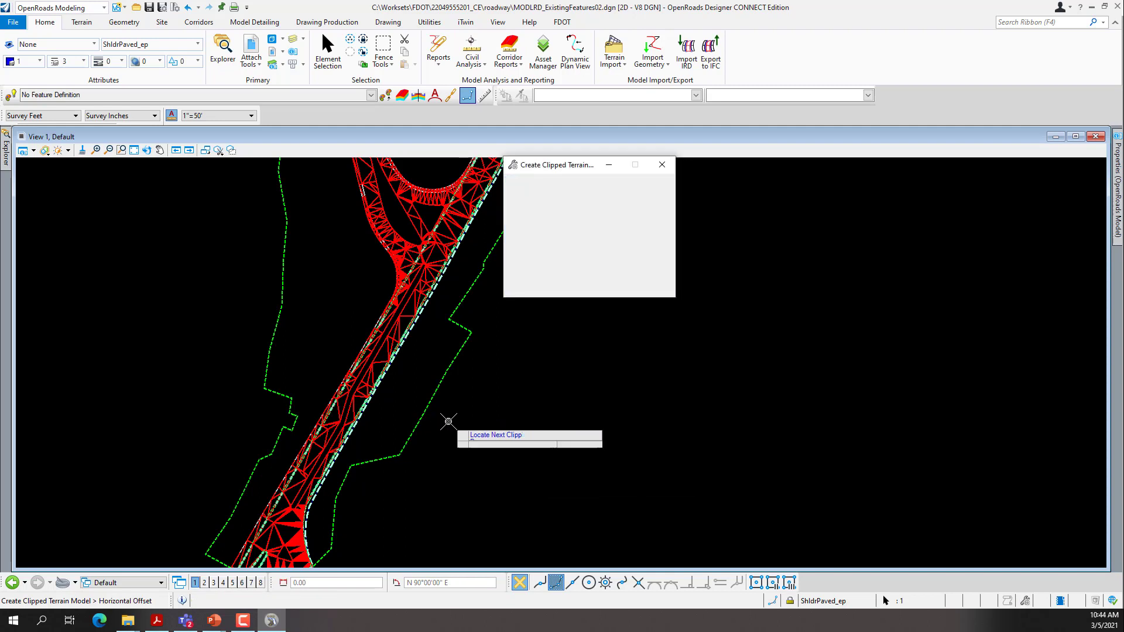
pyautogui.click(449, 422)
pyautogui.click(449, 422)
pyautogui.click(448, 421)
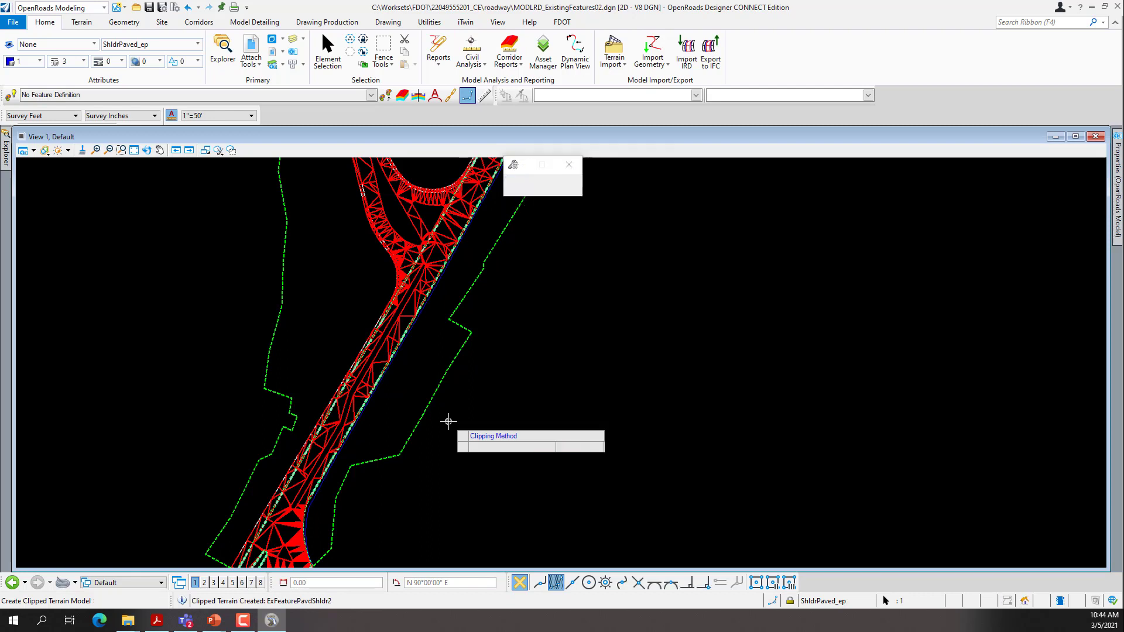